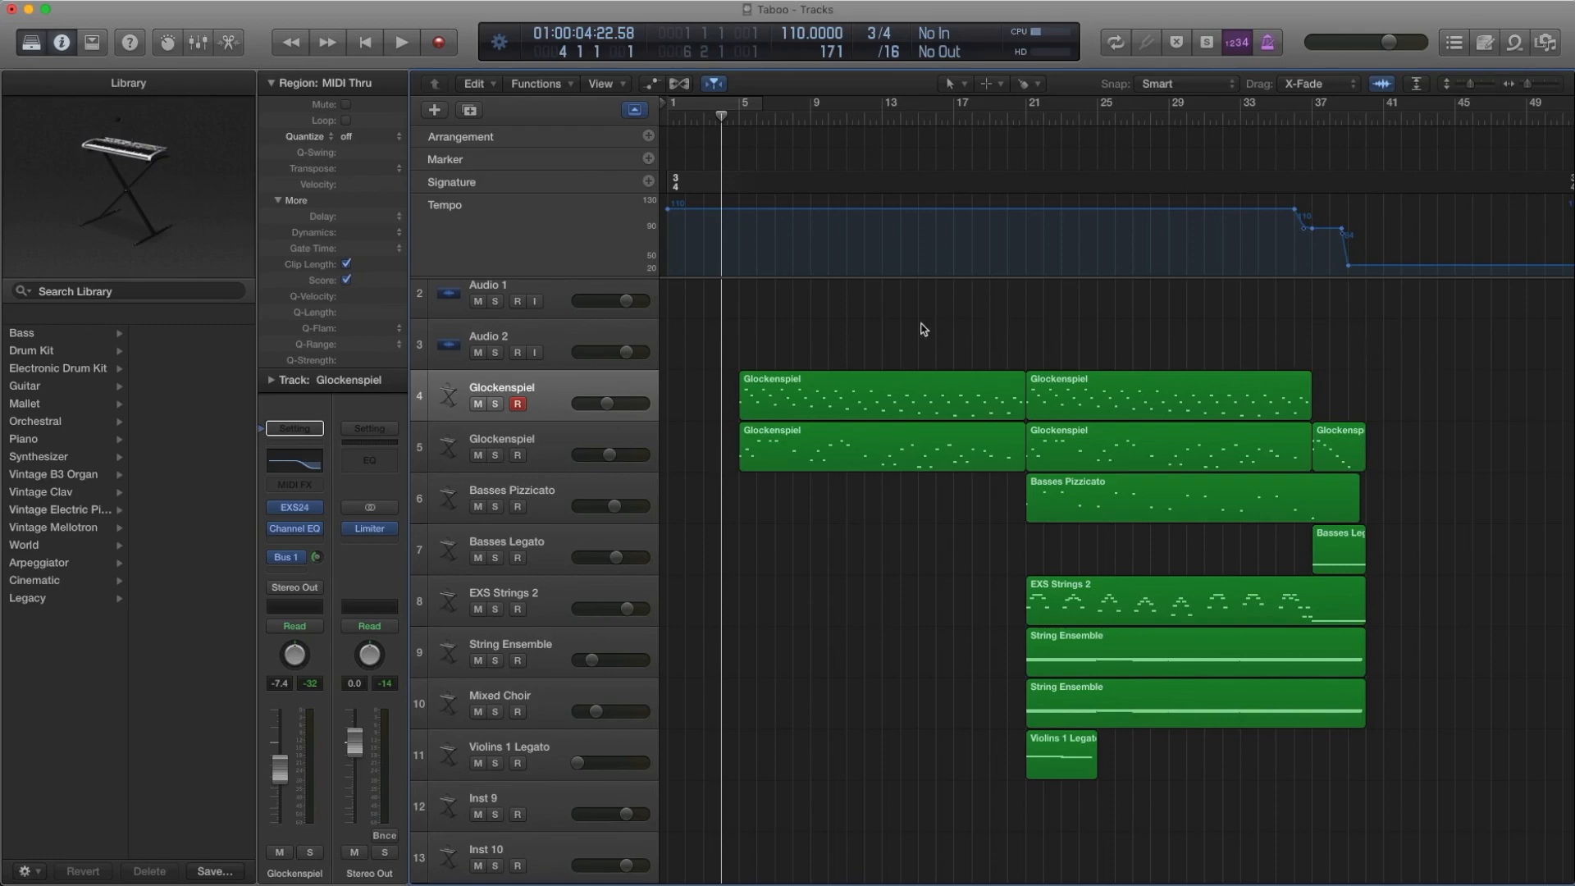
# Play the whole arrangement from bar 4 through to its end
pyautogui.moveTo(920, 324); pyautogui.dragTo(919, 492)
pyautogui.moveTo(1168, 322); pyautogui.dragTo(1171, 563)
pyautogui.click(951, 308)
pyautogui.press('space')
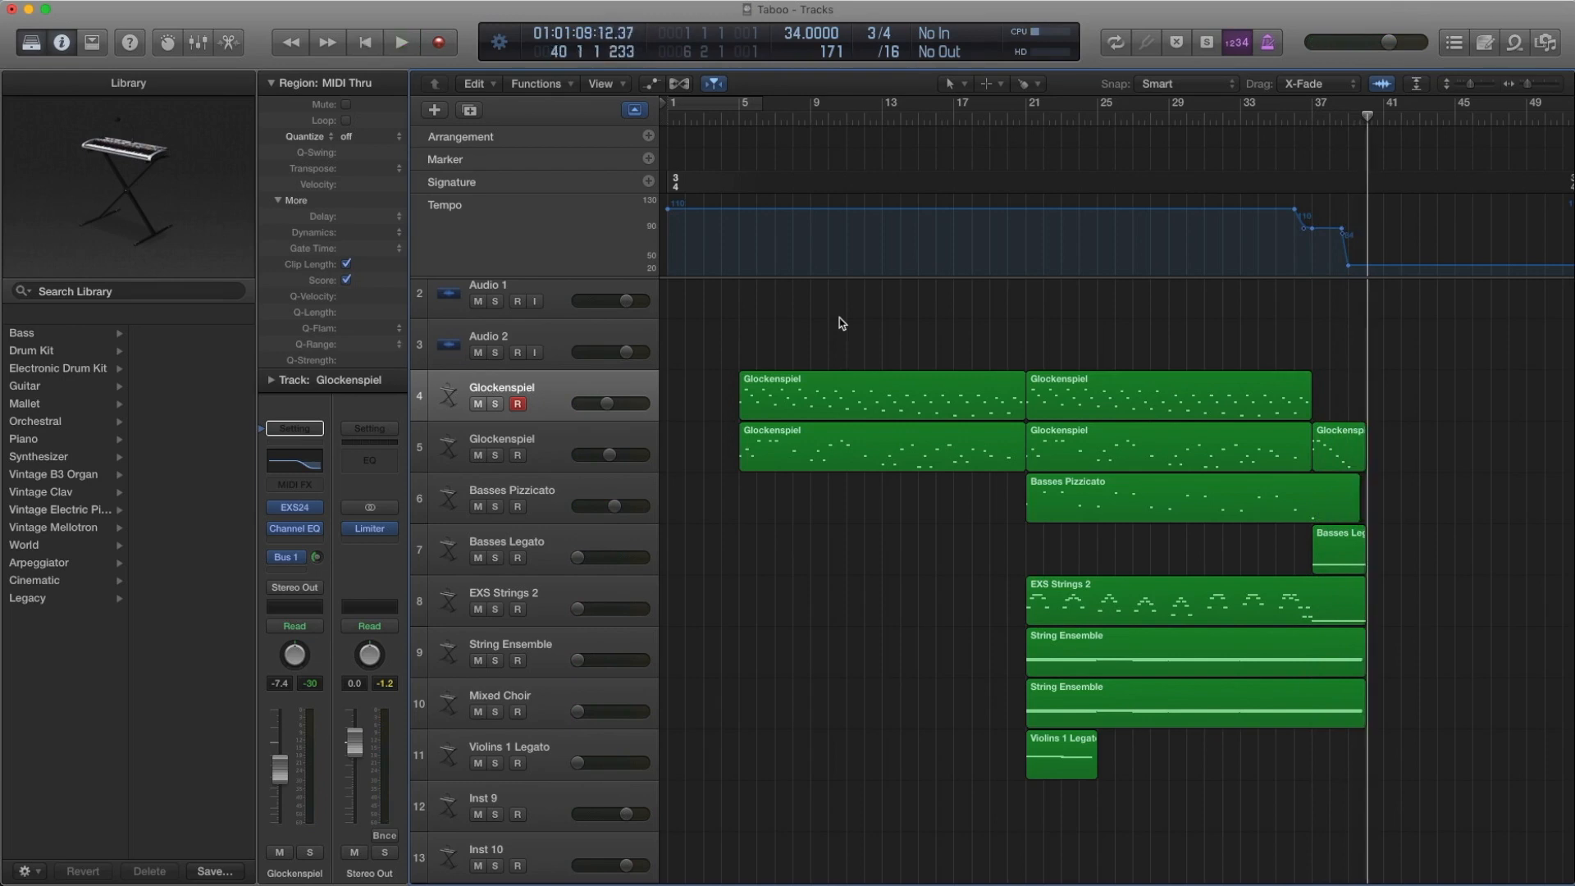
# Select the upper Glockenspiel track and open its two regions in the Piano Roll
pyautogui.scroll(-1, 780, 374)
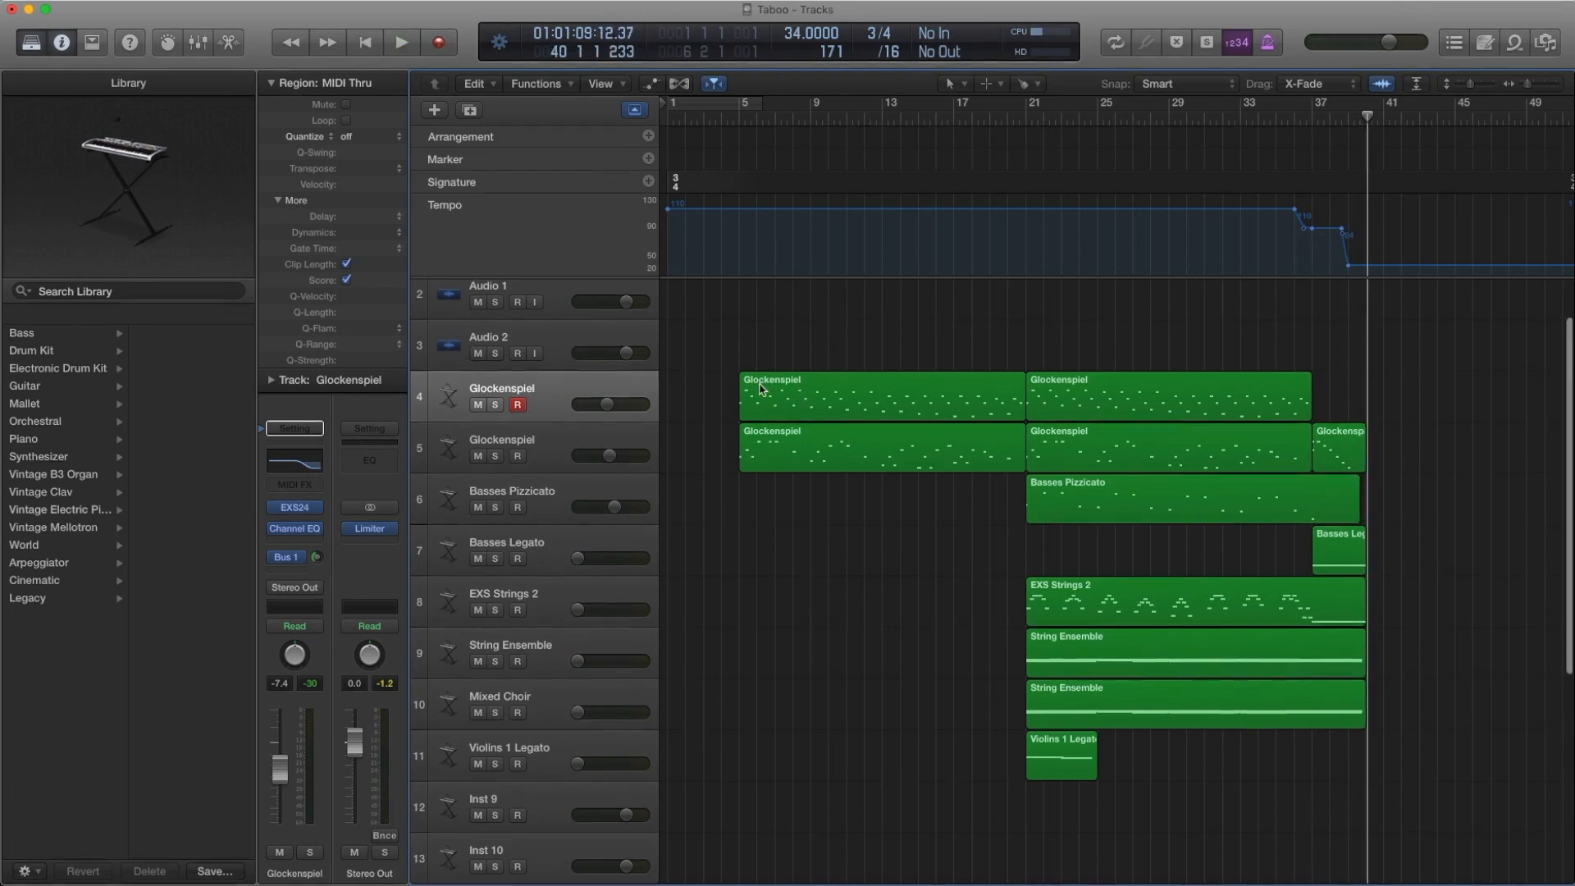
pyautogui.click(598, 389)
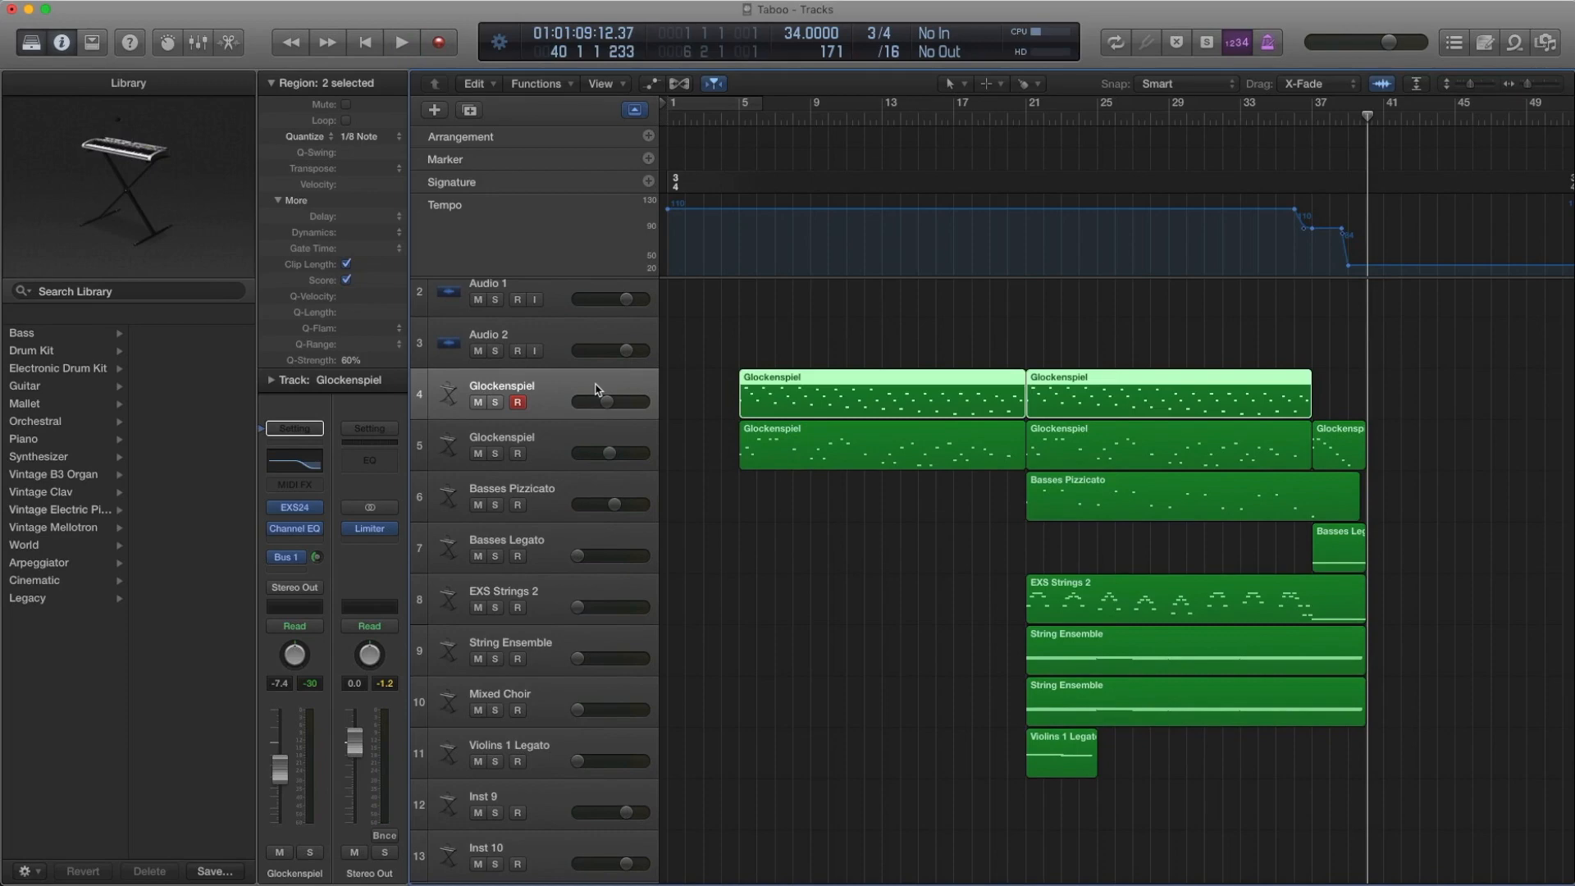
pyautogui.doubleClick(759, 385)
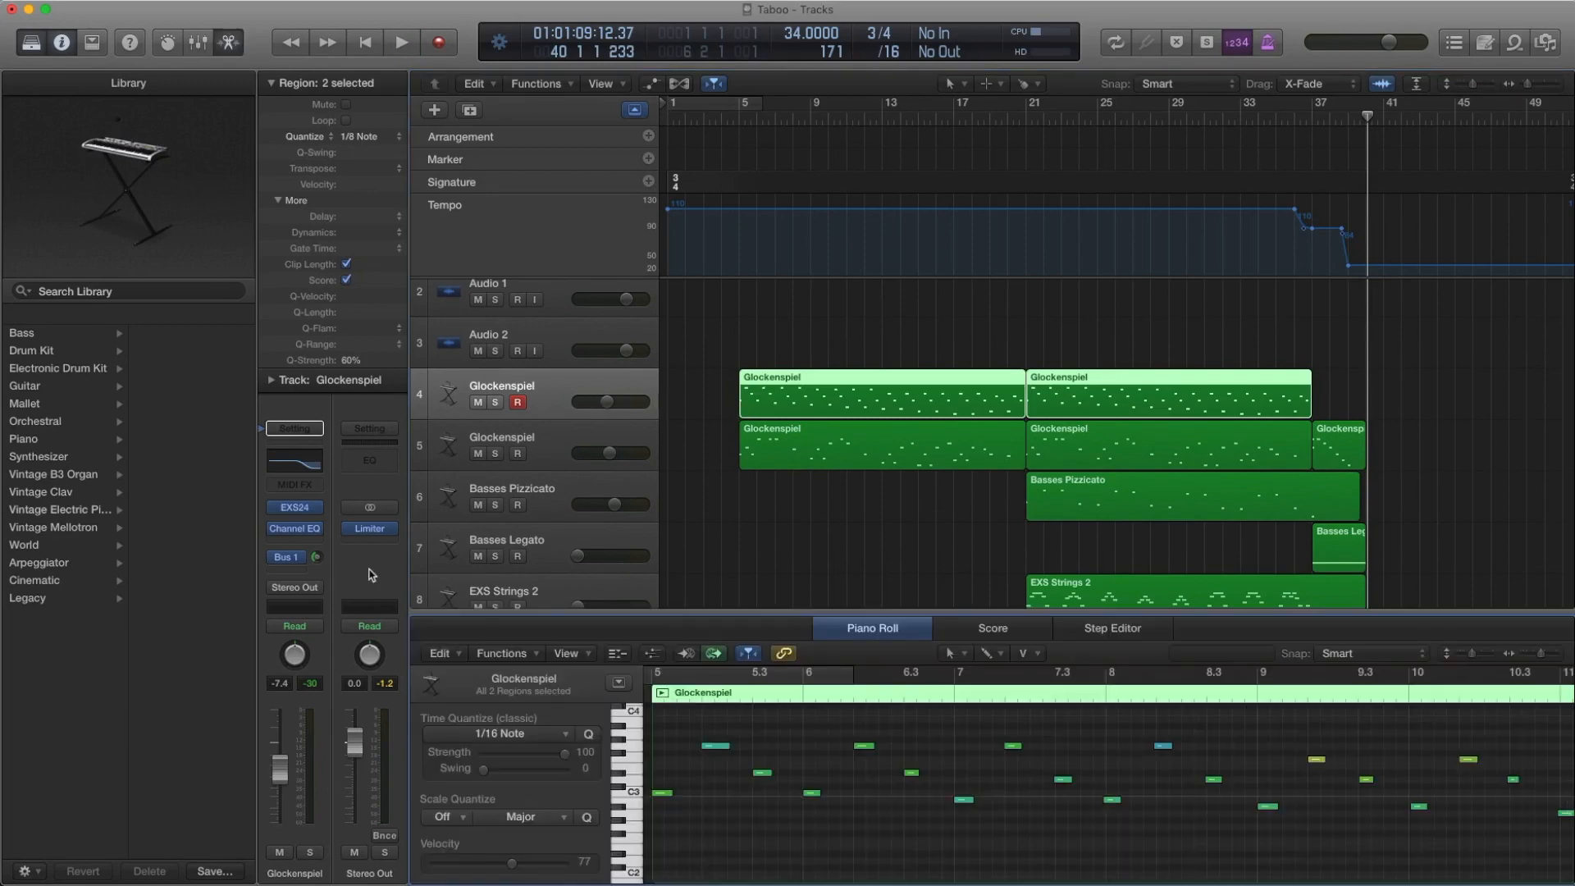
# Examine the upper Glockenspiel track's EXS24 patch in the Library and its Channel EQ settings
pyautogui.click(264, 513)
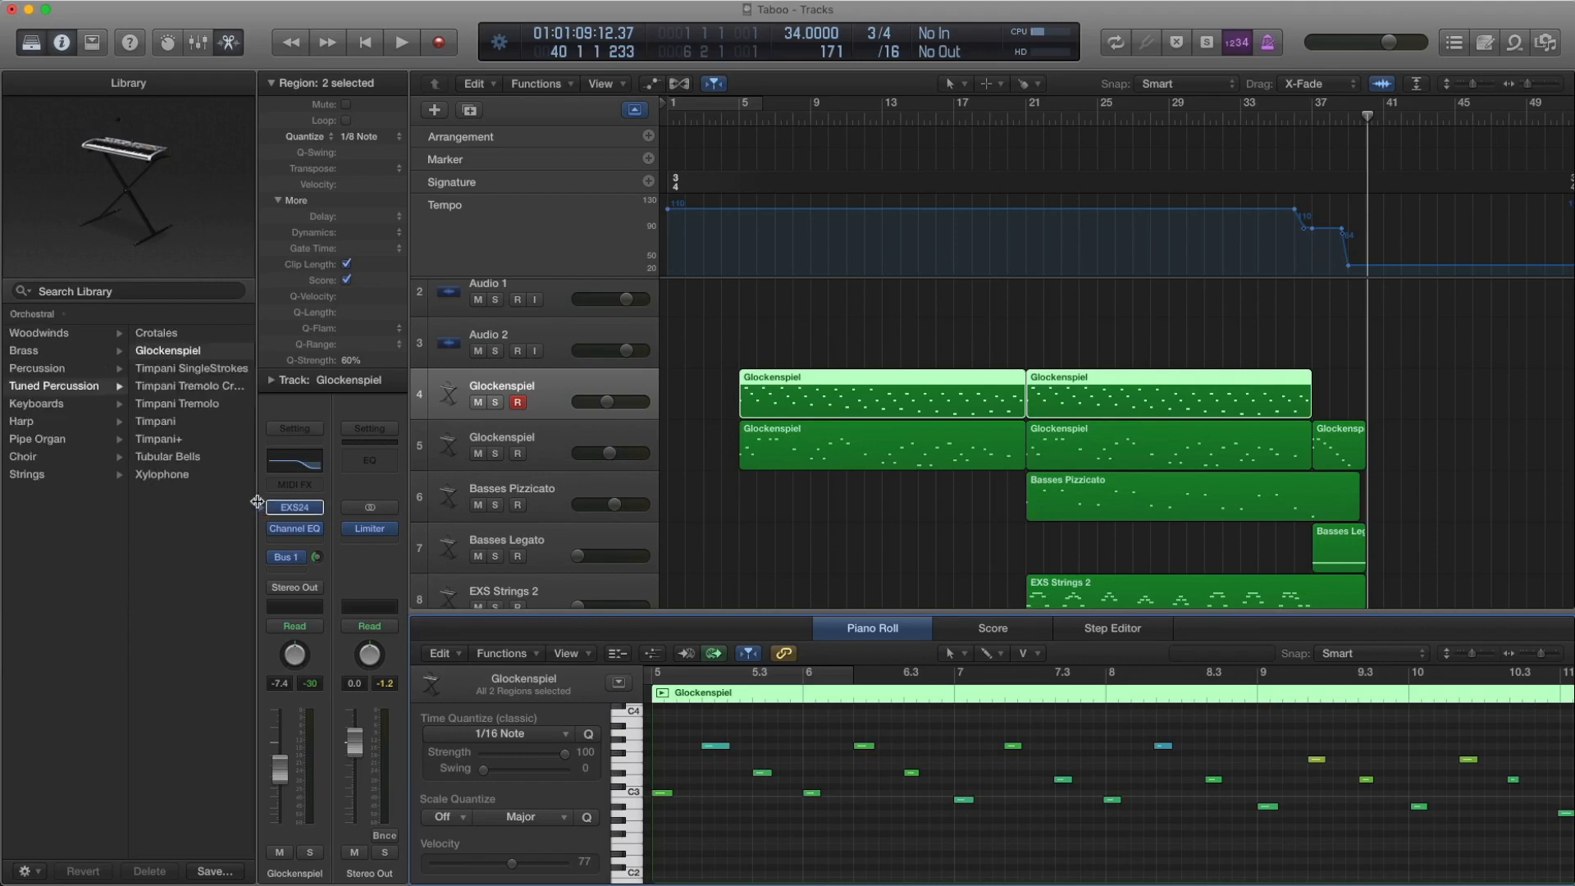
pyautogui.hscroll(-3, 207, 423)
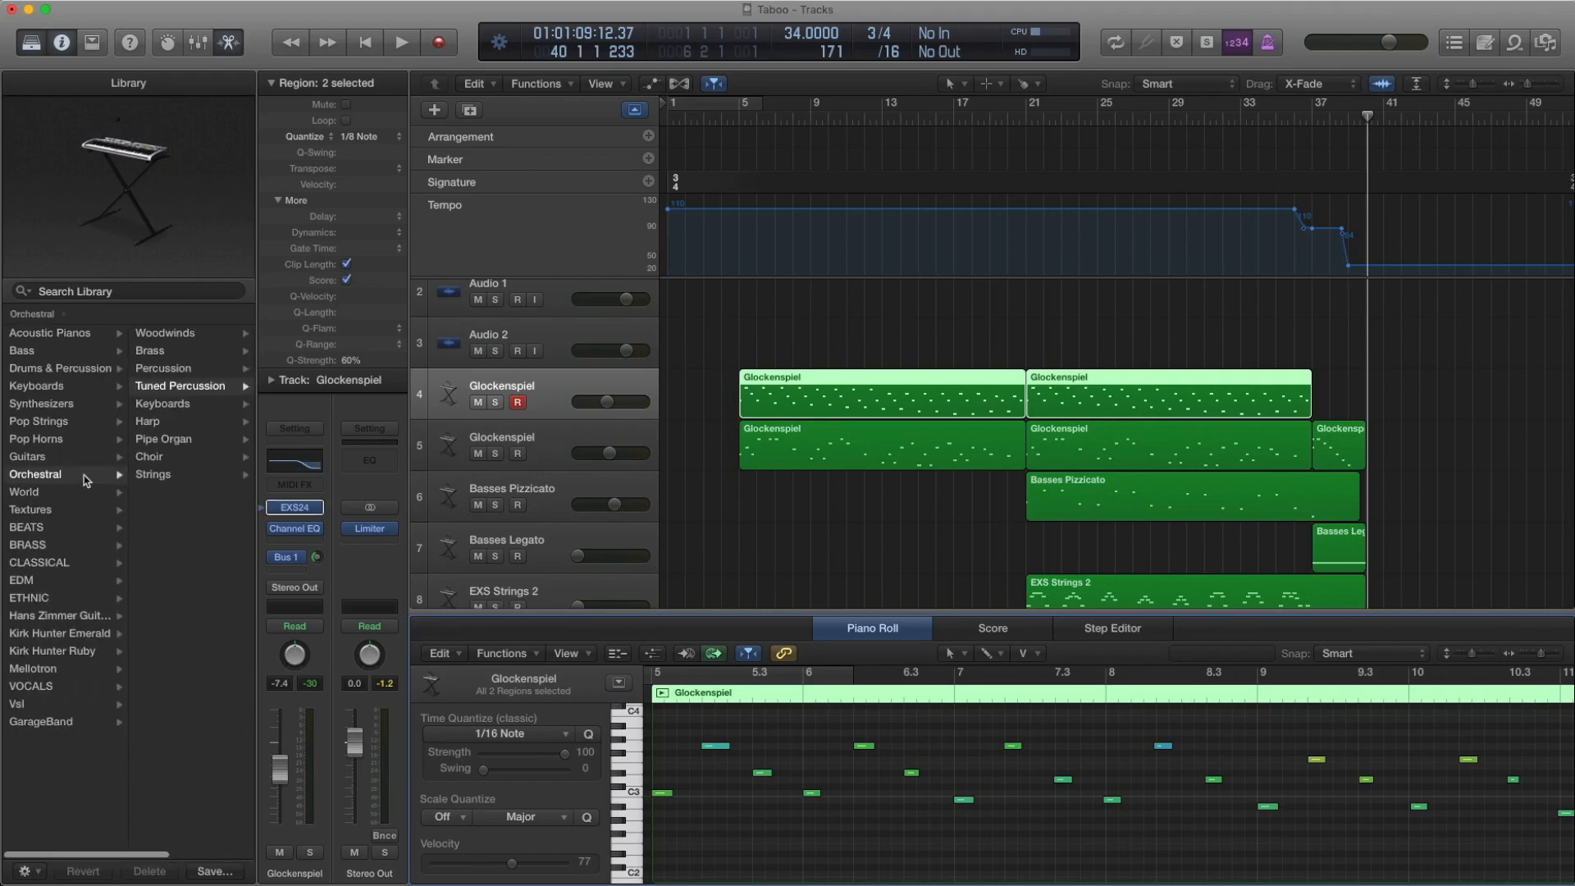
pyautogui.hscroll(3, 123, 386)
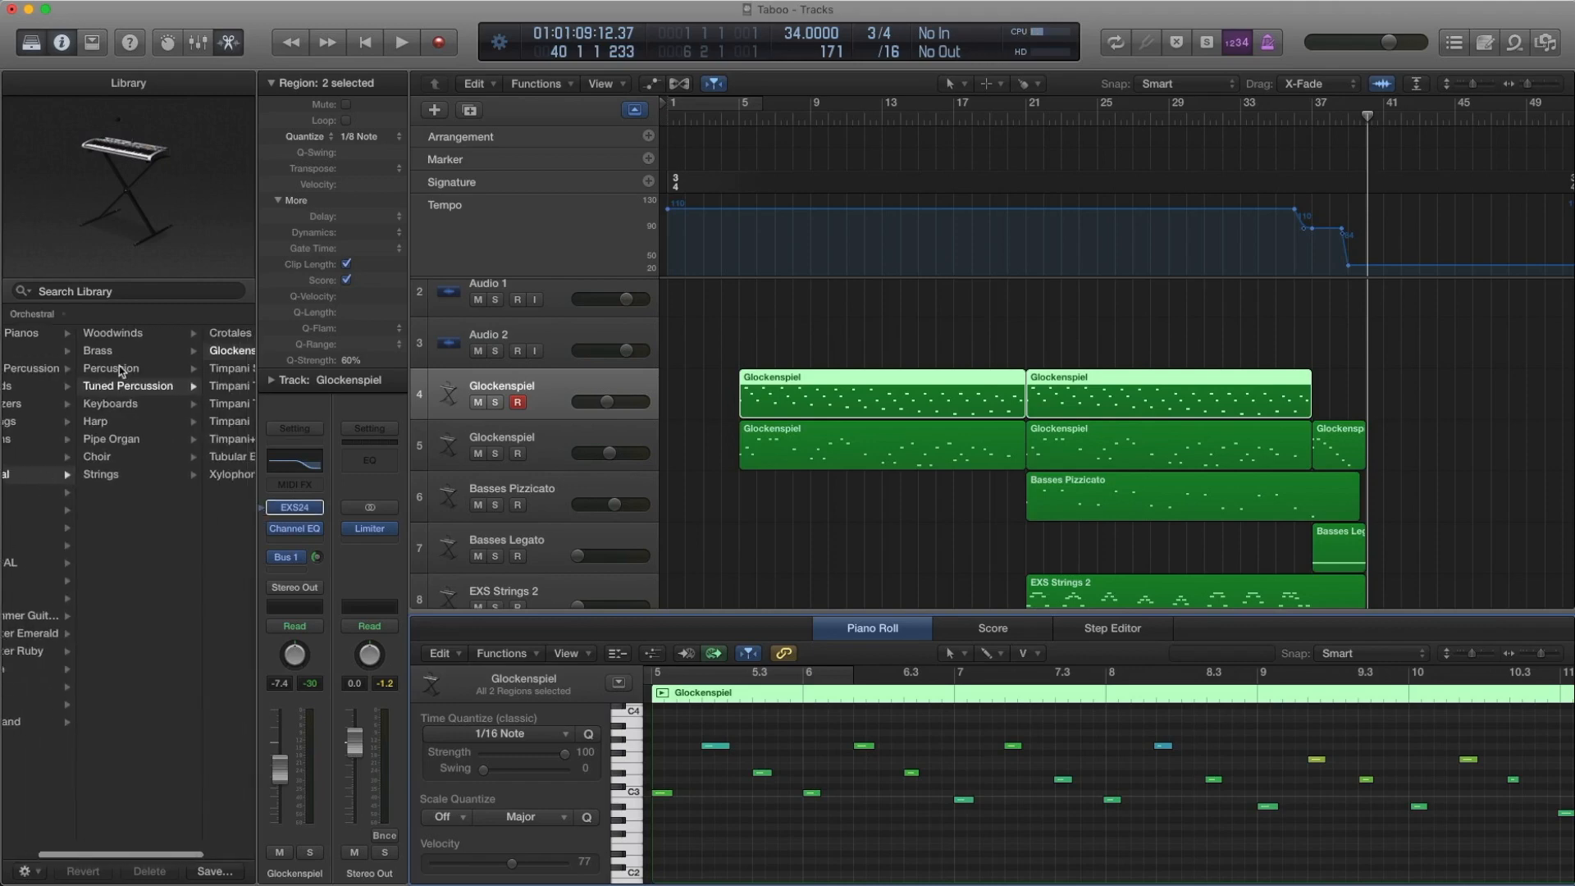
pyautogui.hscroll(2, 147, 386)
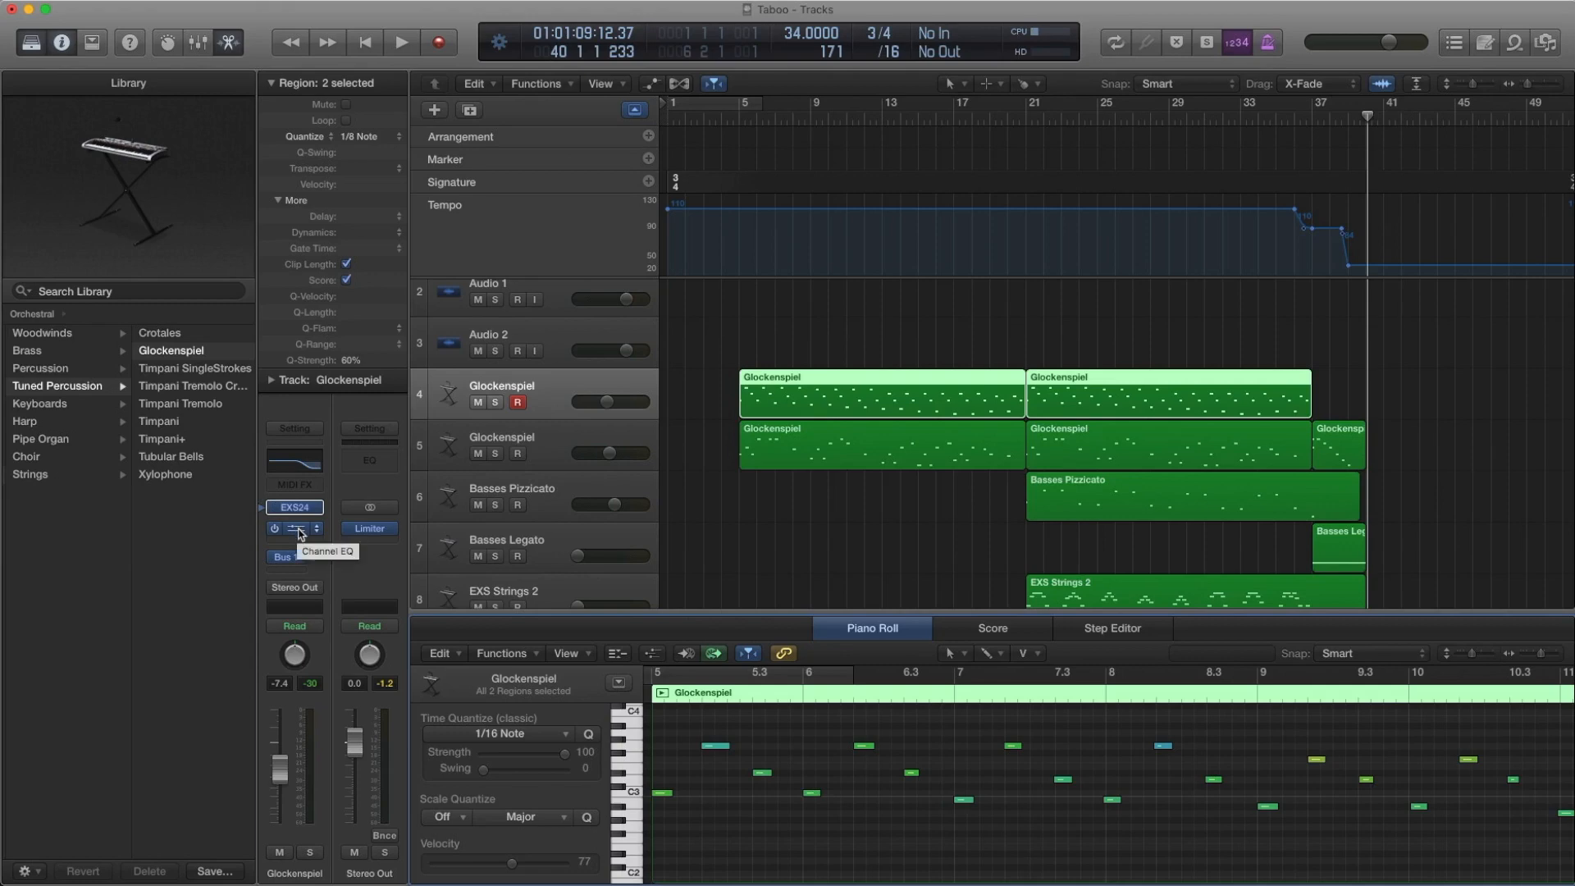
pyautogui.click(295, 528)
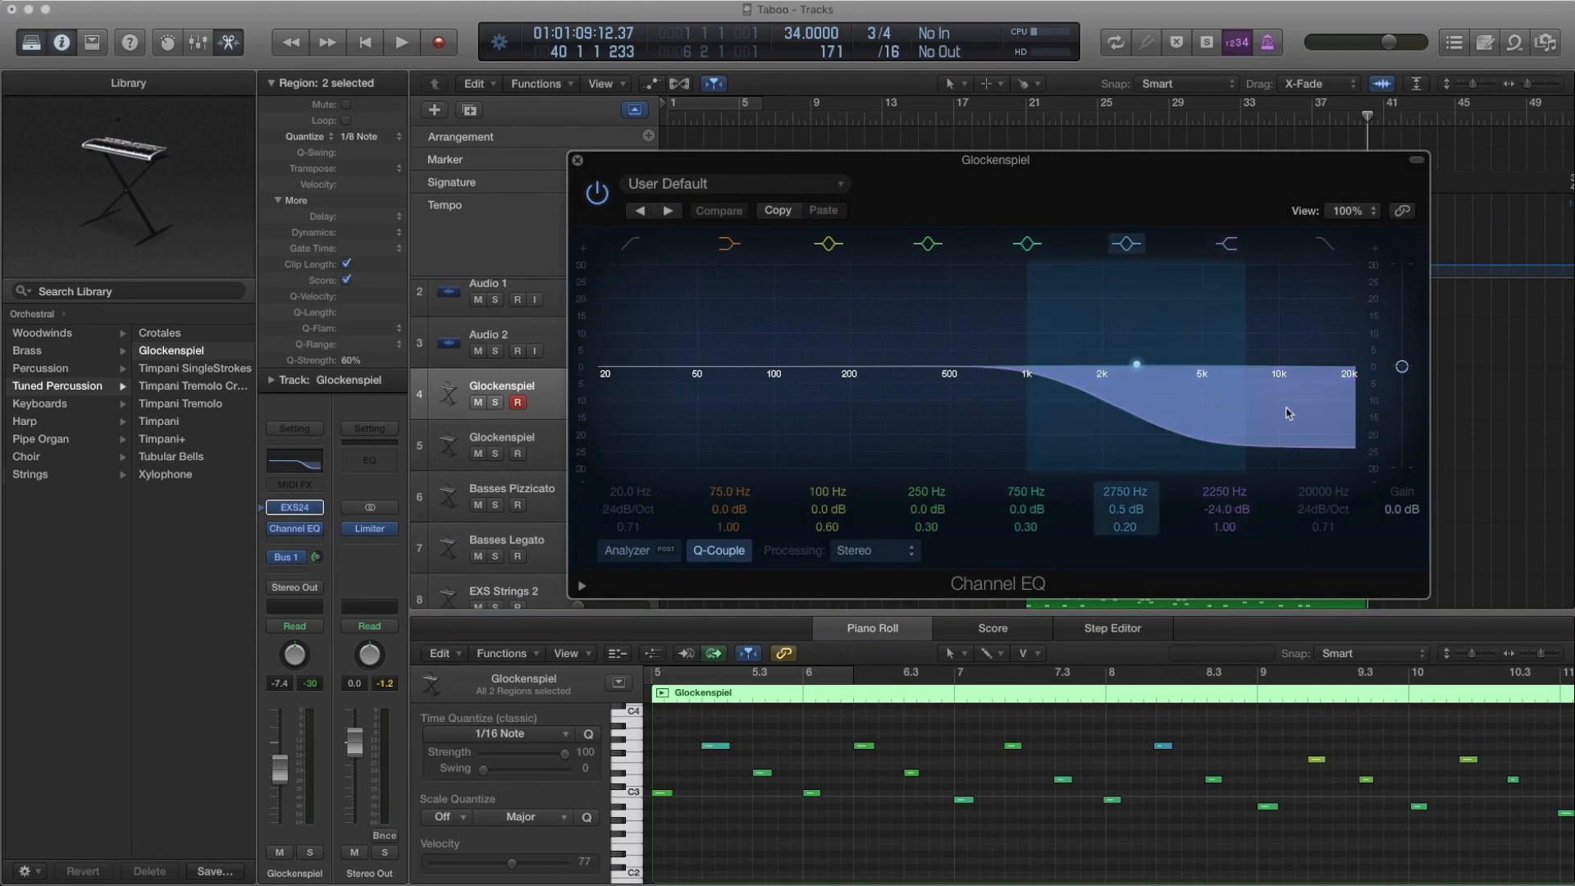
pyautogui.click(577, 160)
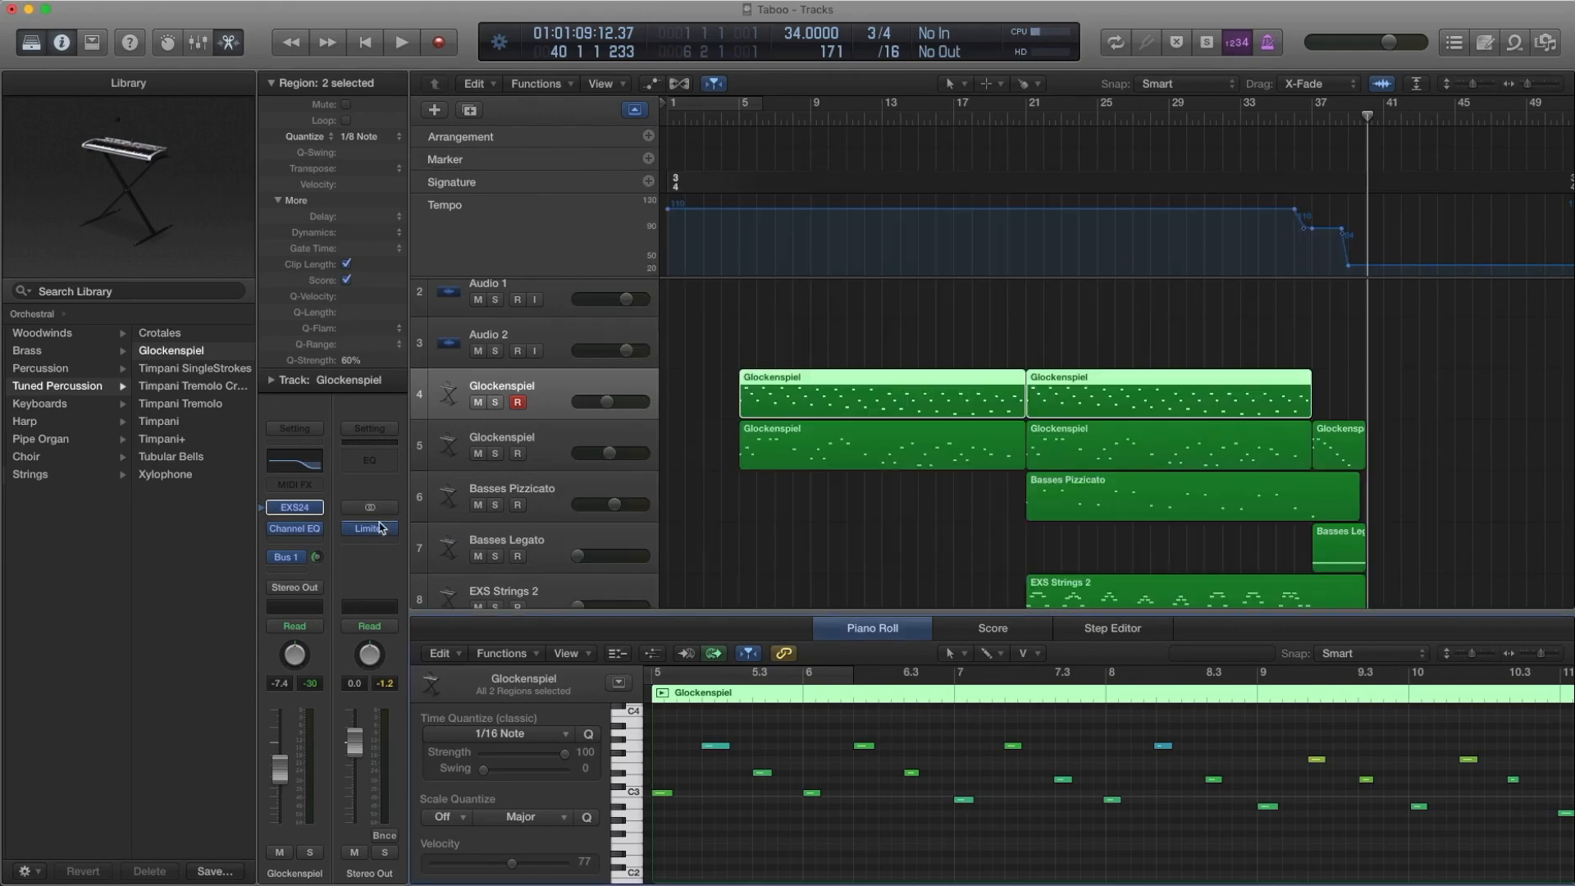
# Inspect the Space Designer reverb on the Bus 1 aux and locate its preset among the Large Spaces halls
pyautogui.click(291, 557)
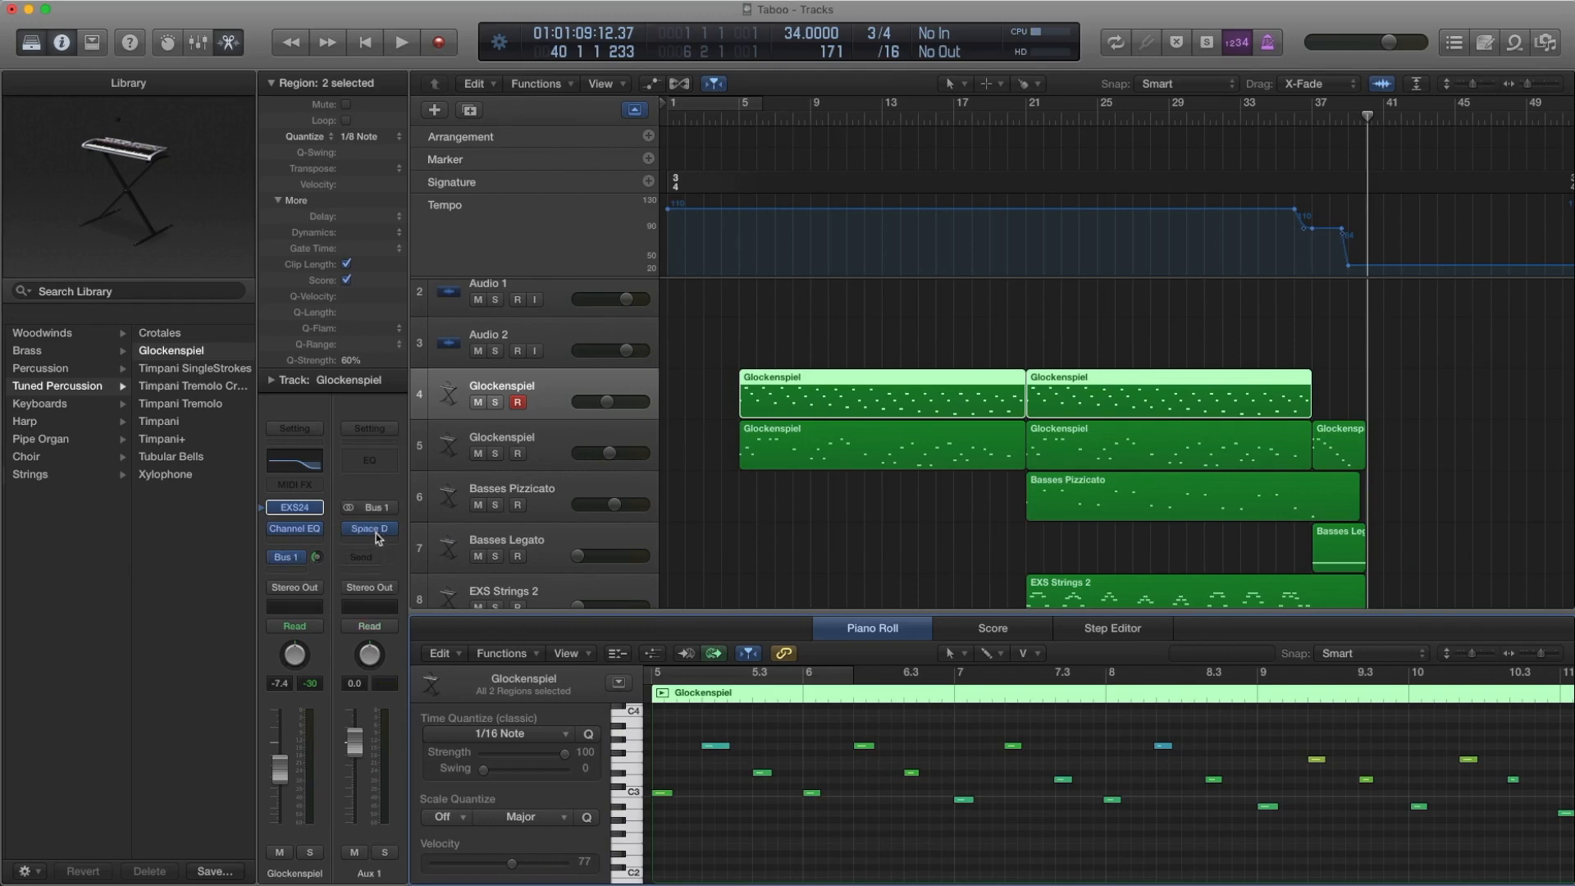
pyautogui.click(369, 528)
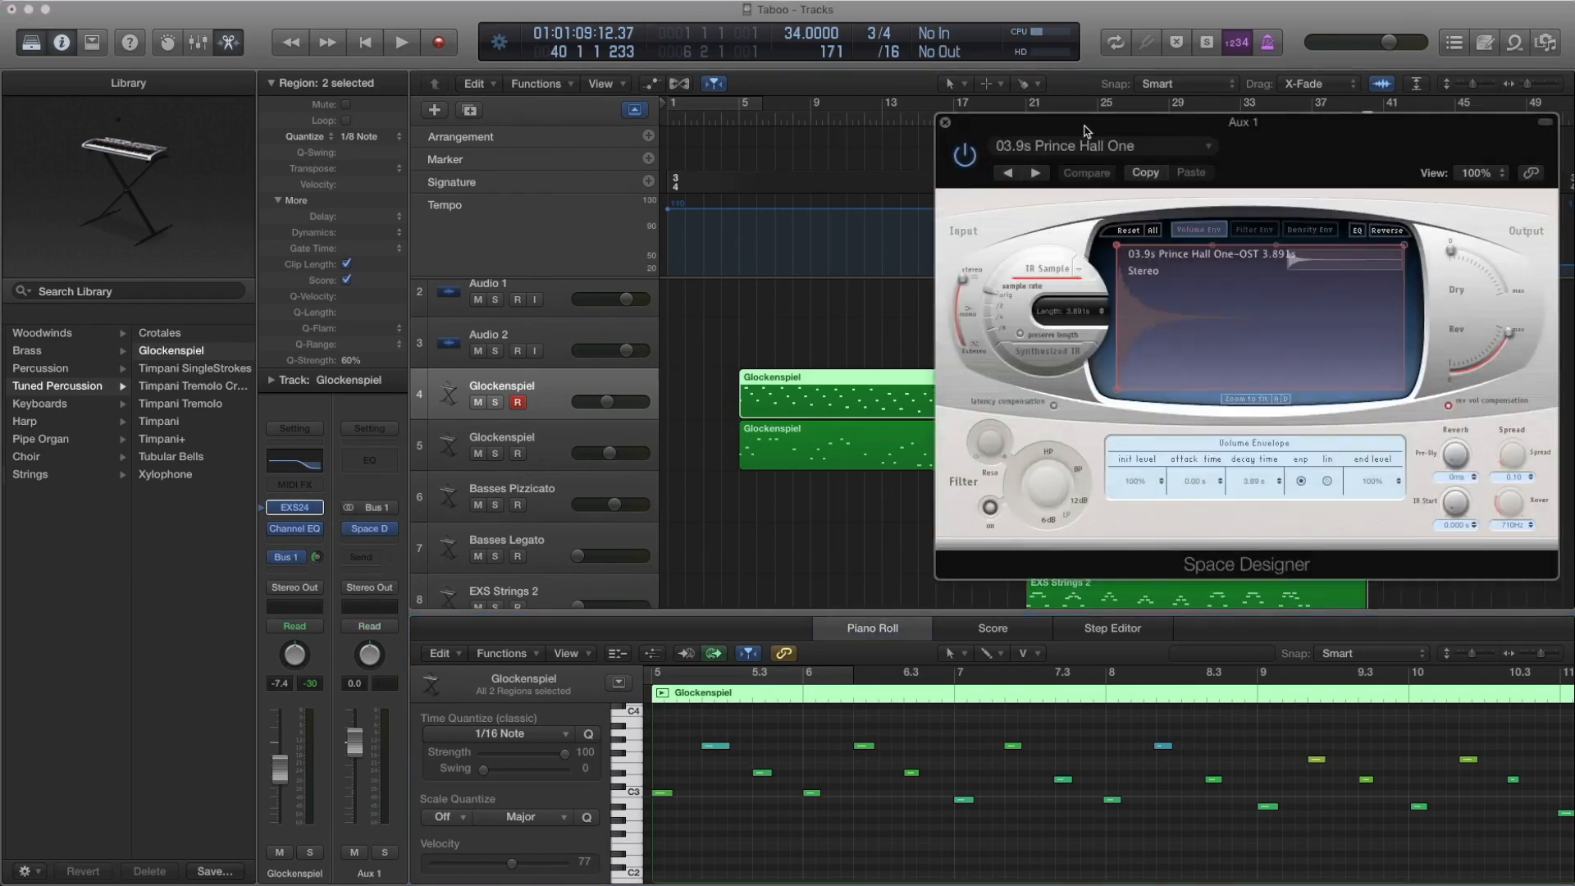
pyautogui.click(1058, 143)
pyautogui.moveTo(1025, 451)
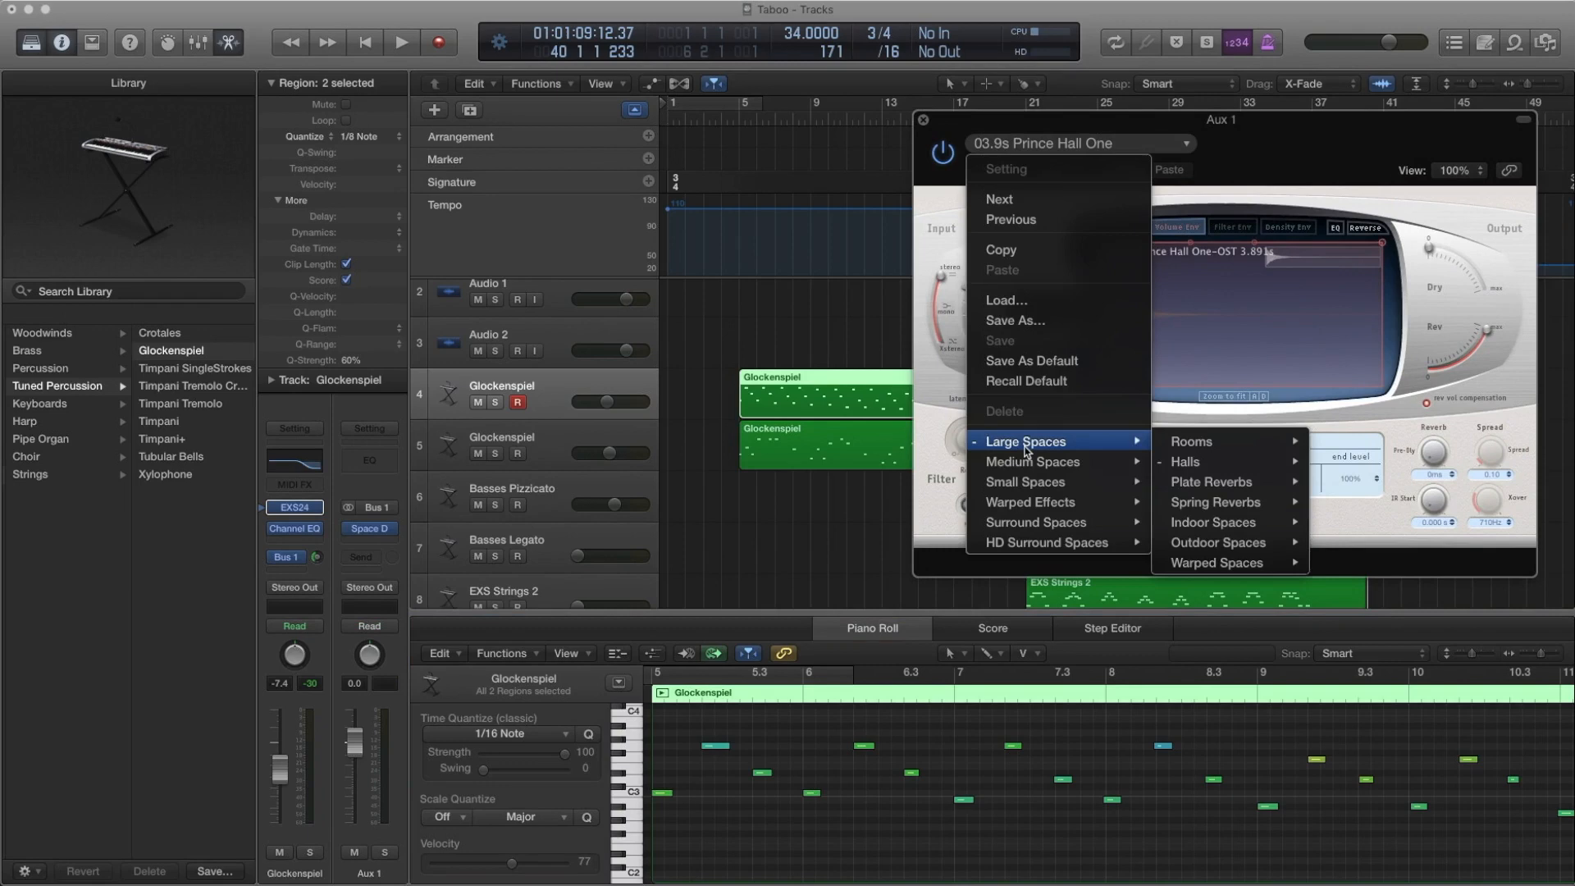
pyautogui.moveTo(1199, 459)
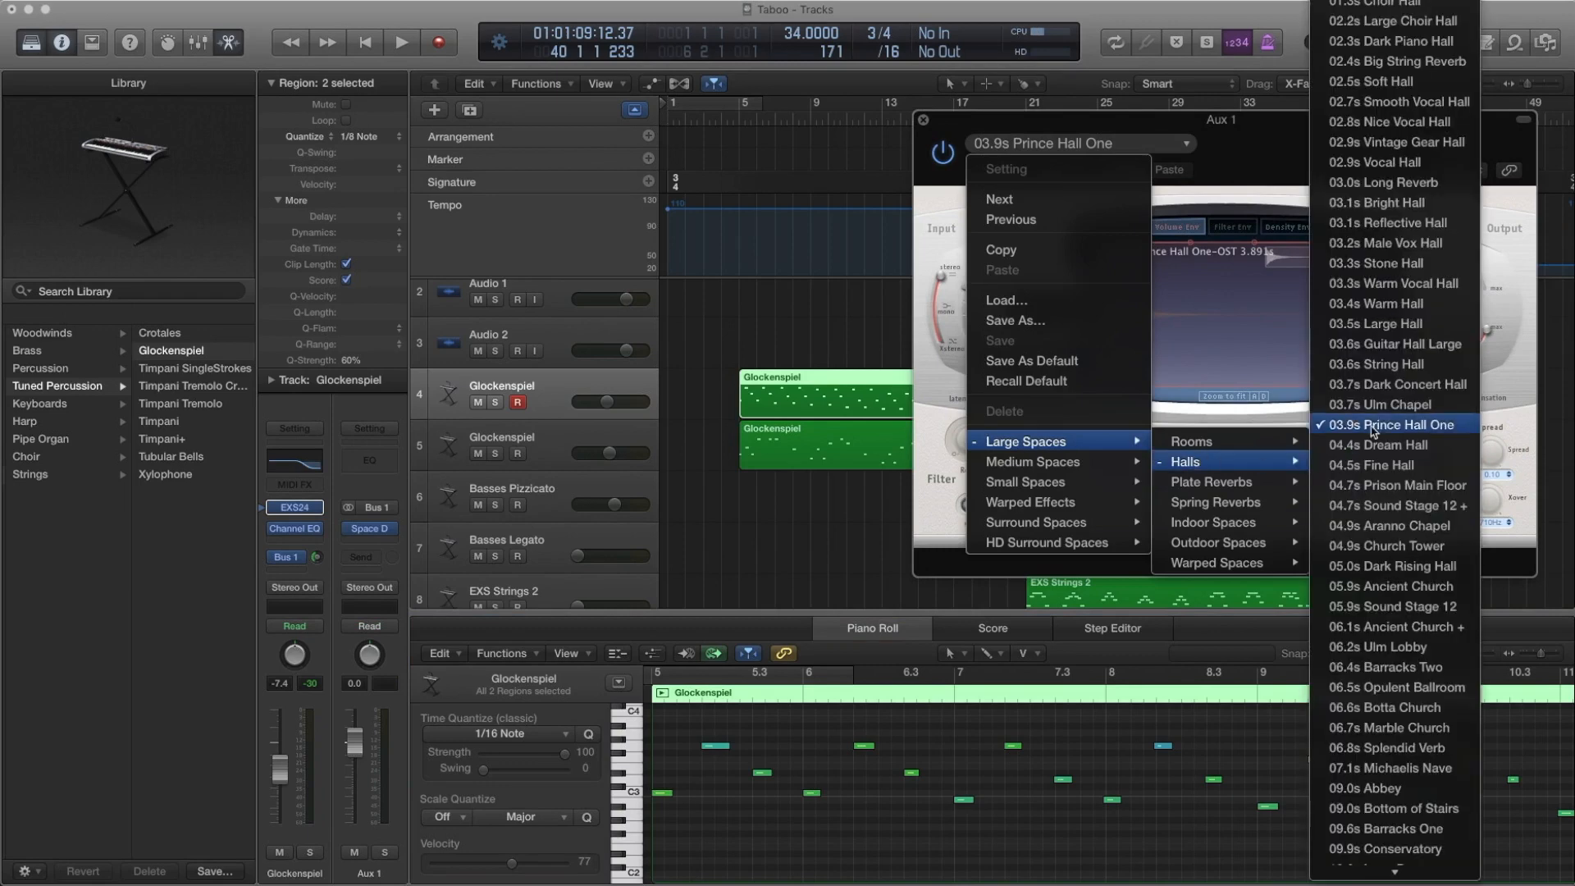
pyautogui.click(924, 123)
pyautogui.click(922, 121)
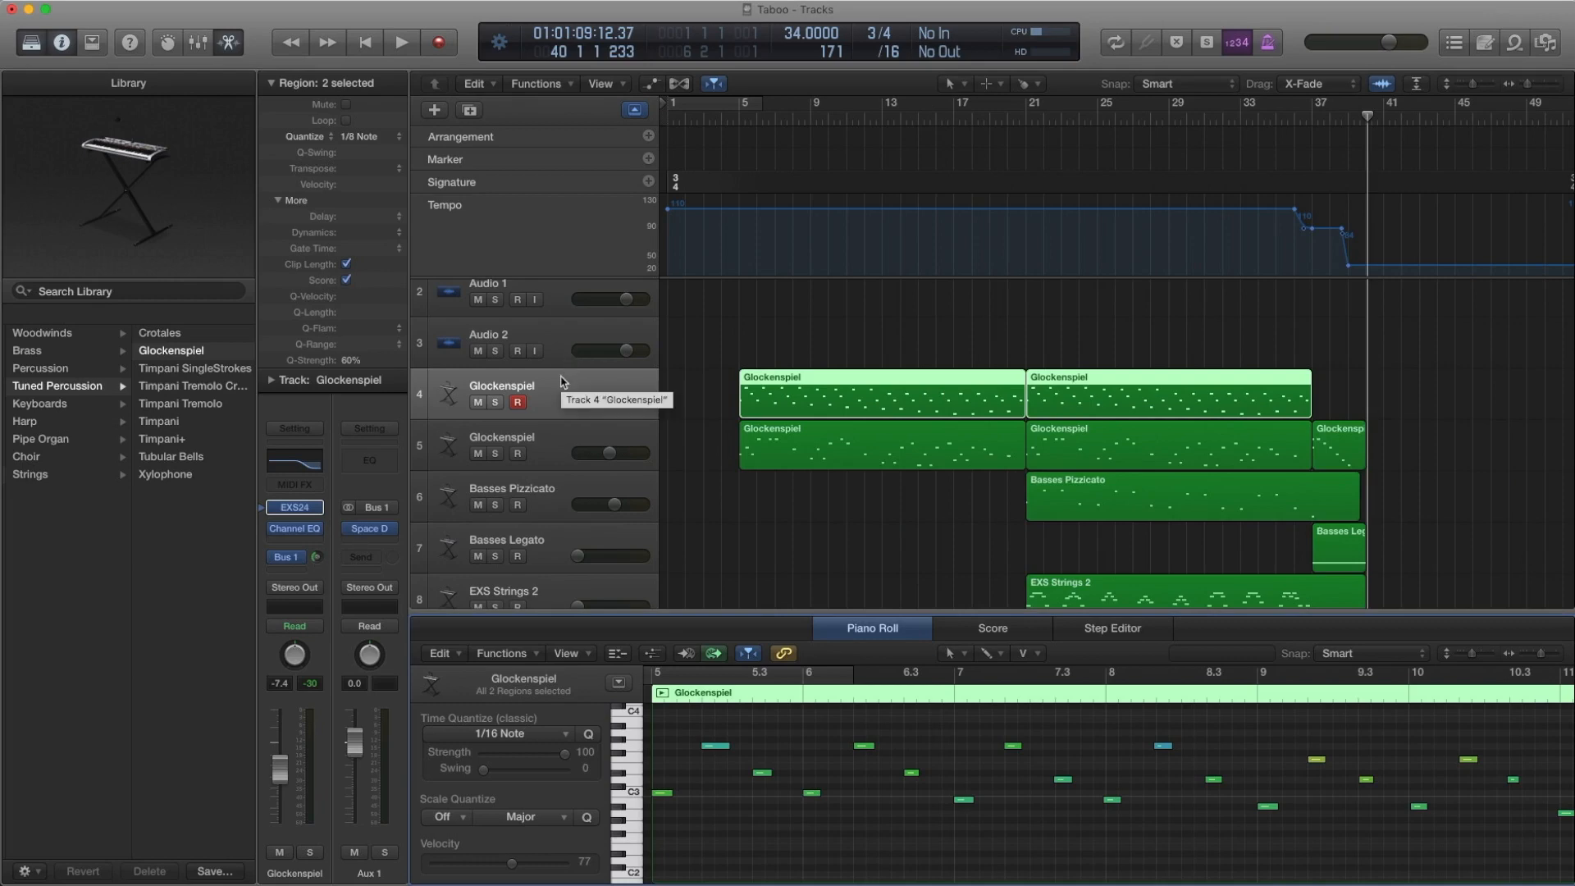
# Solo the upper Glockenspiel track's regions and play their opening bars
pyautogui.hotkey('ctrl', 's')
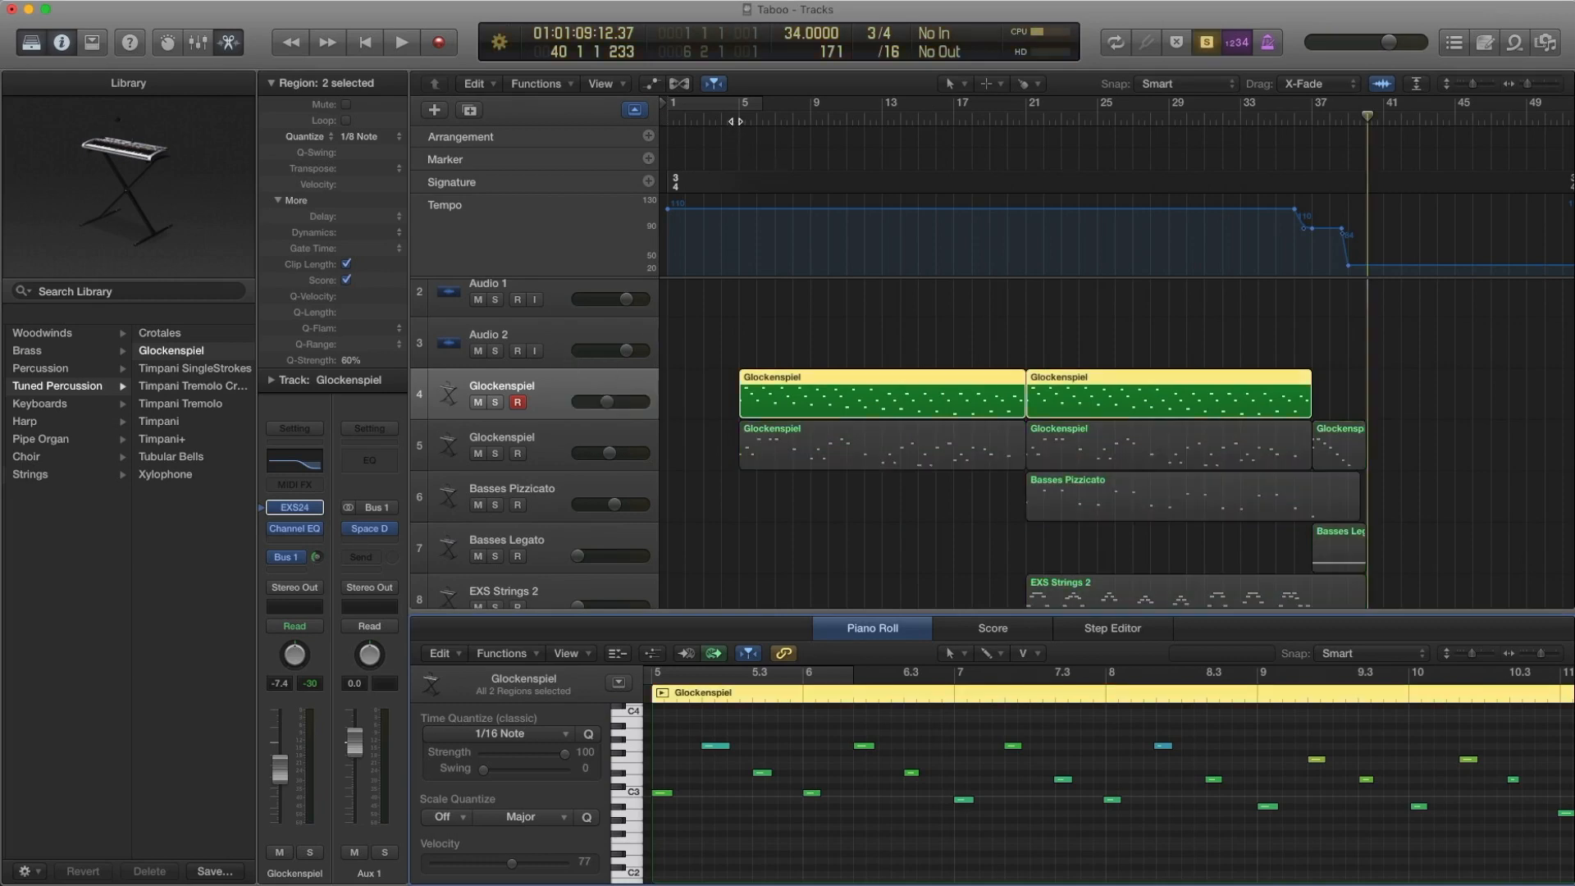
pyautogui.click(738, 120)
pyautogui.press('space')
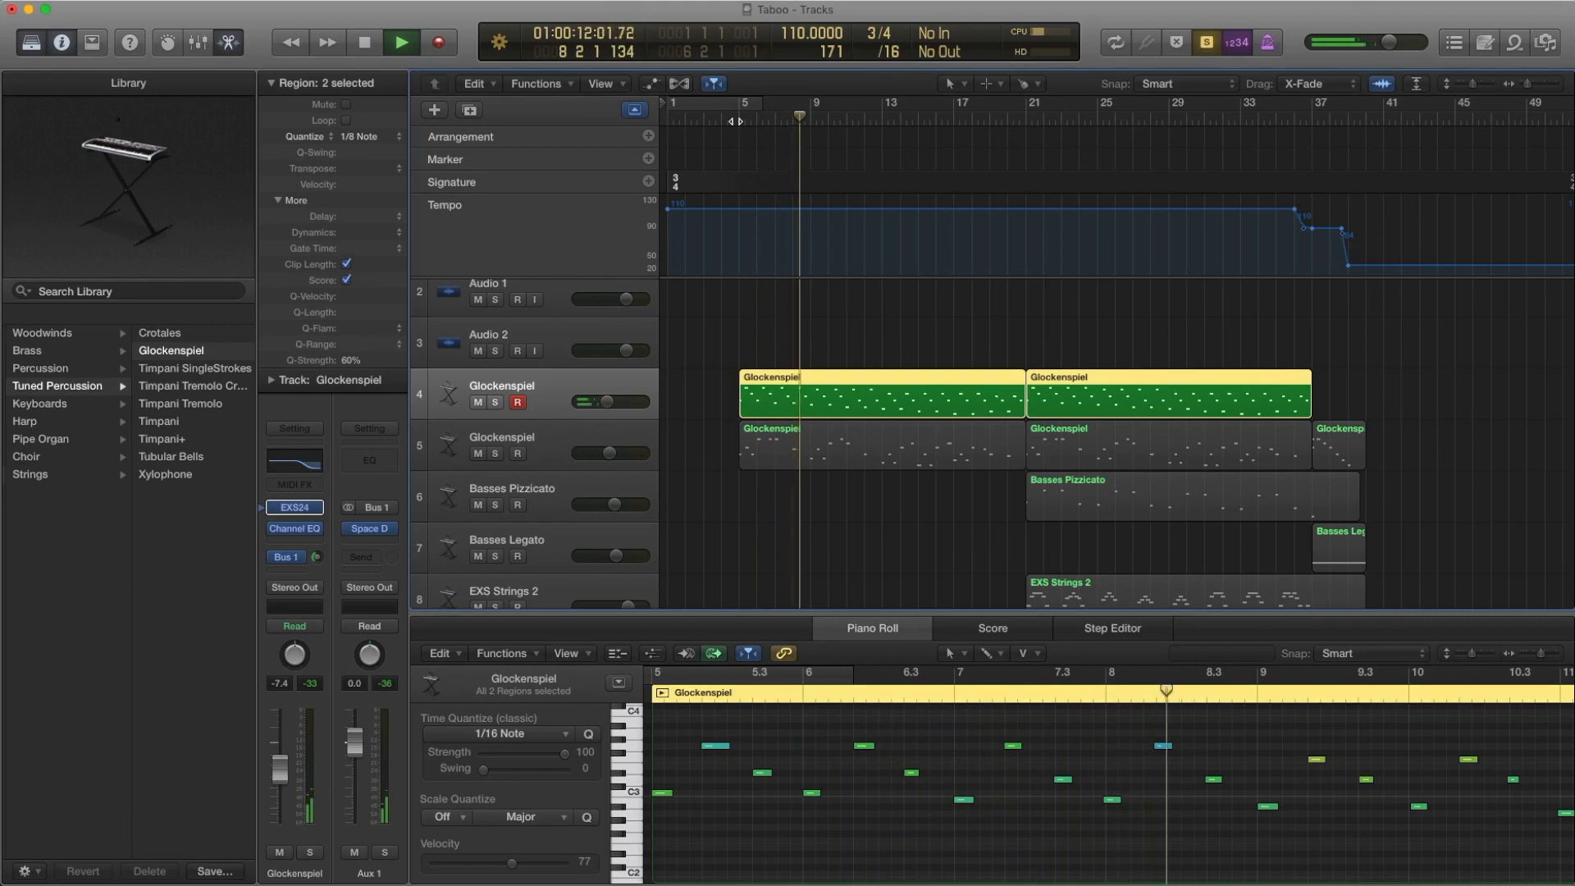
pyautogui.press('space')
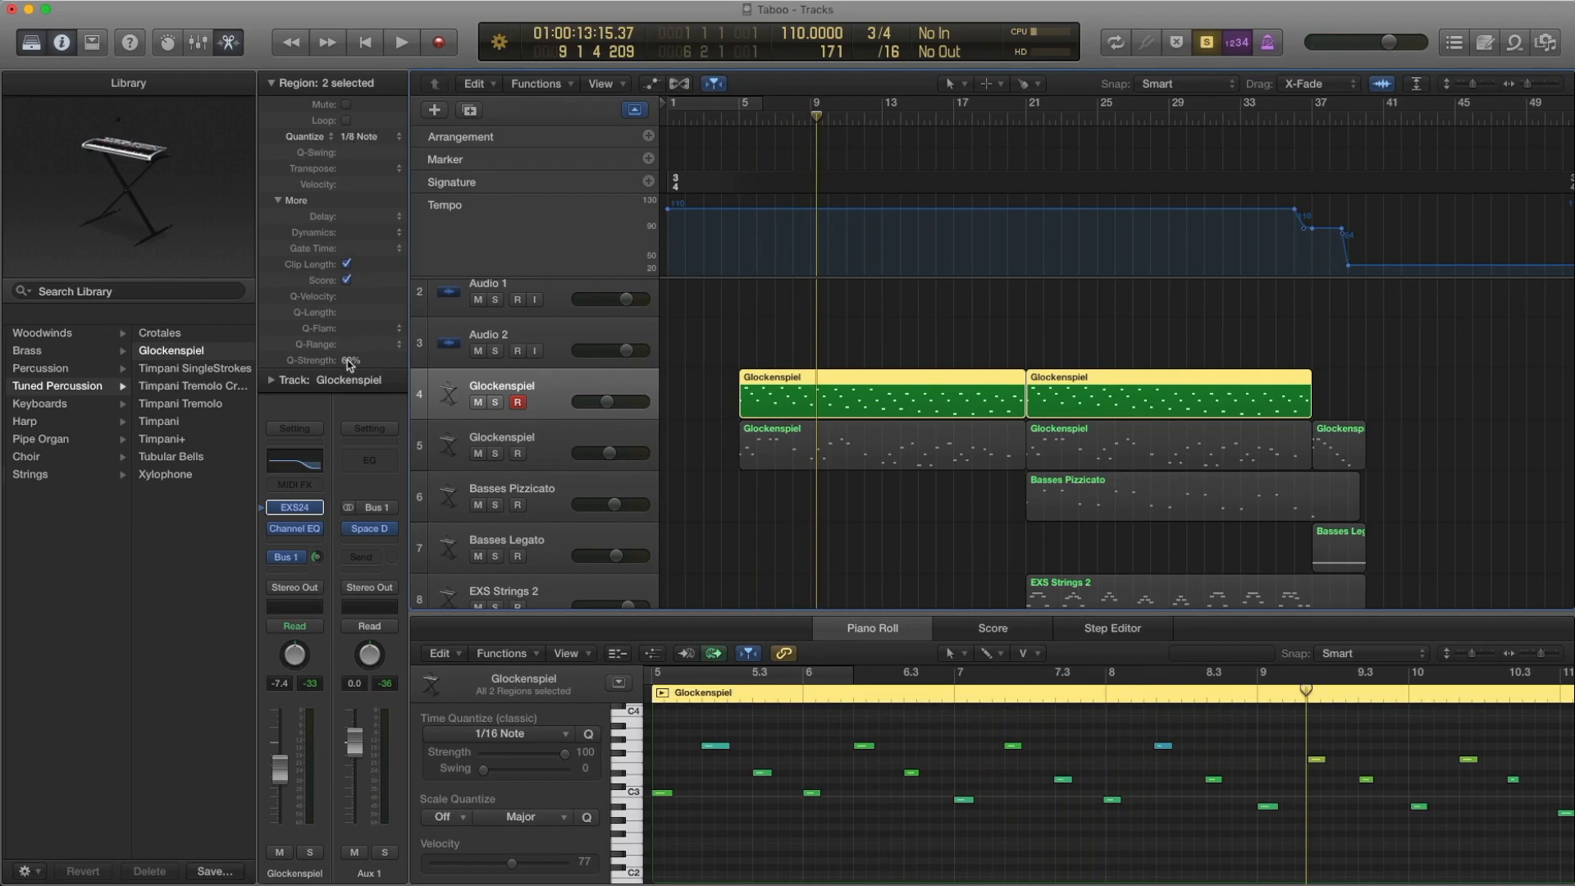
# Play the opening of the lower Glockenspiel track's soloed regions and select their first note, C4 at bar 5, in the Piano Roll
pyautogui.click(552, 443)
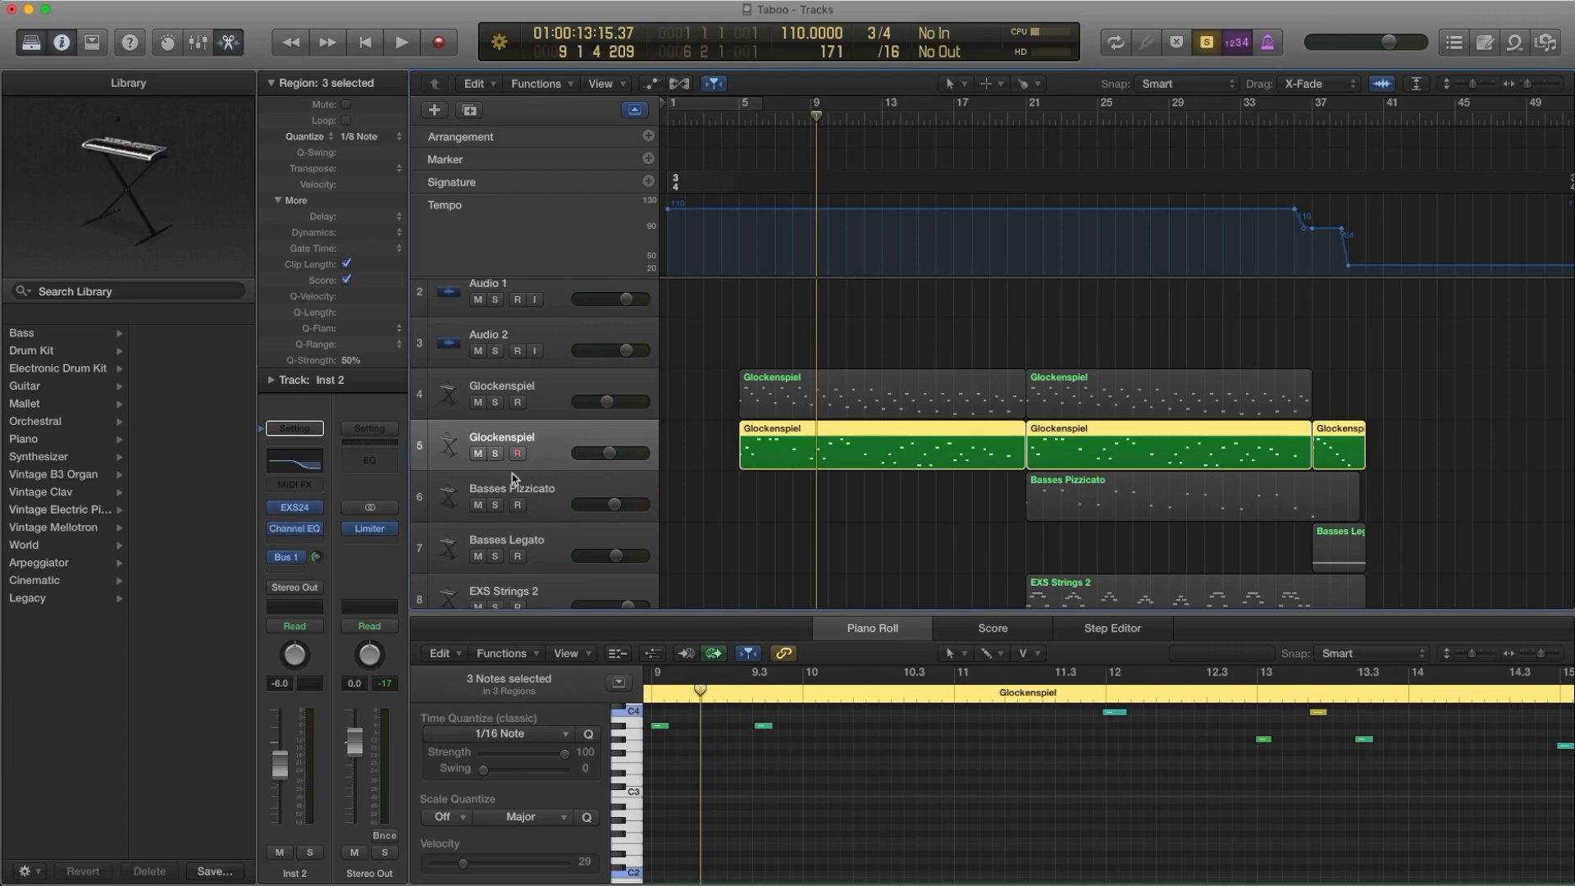
pyautogui.click(544, 405)
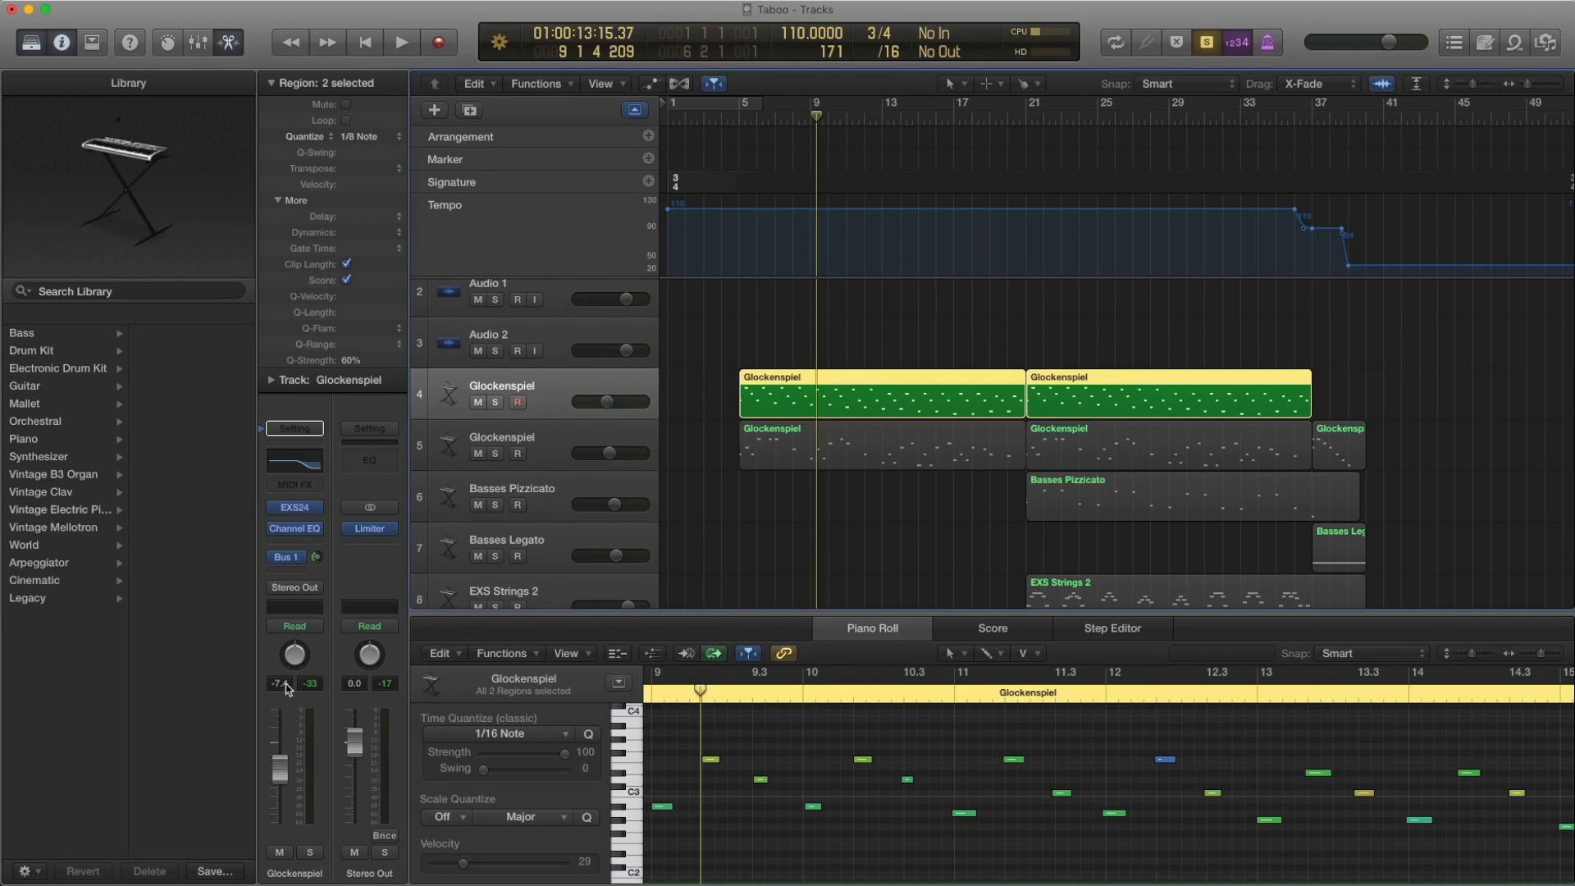
pyautogui.click(554, 435)
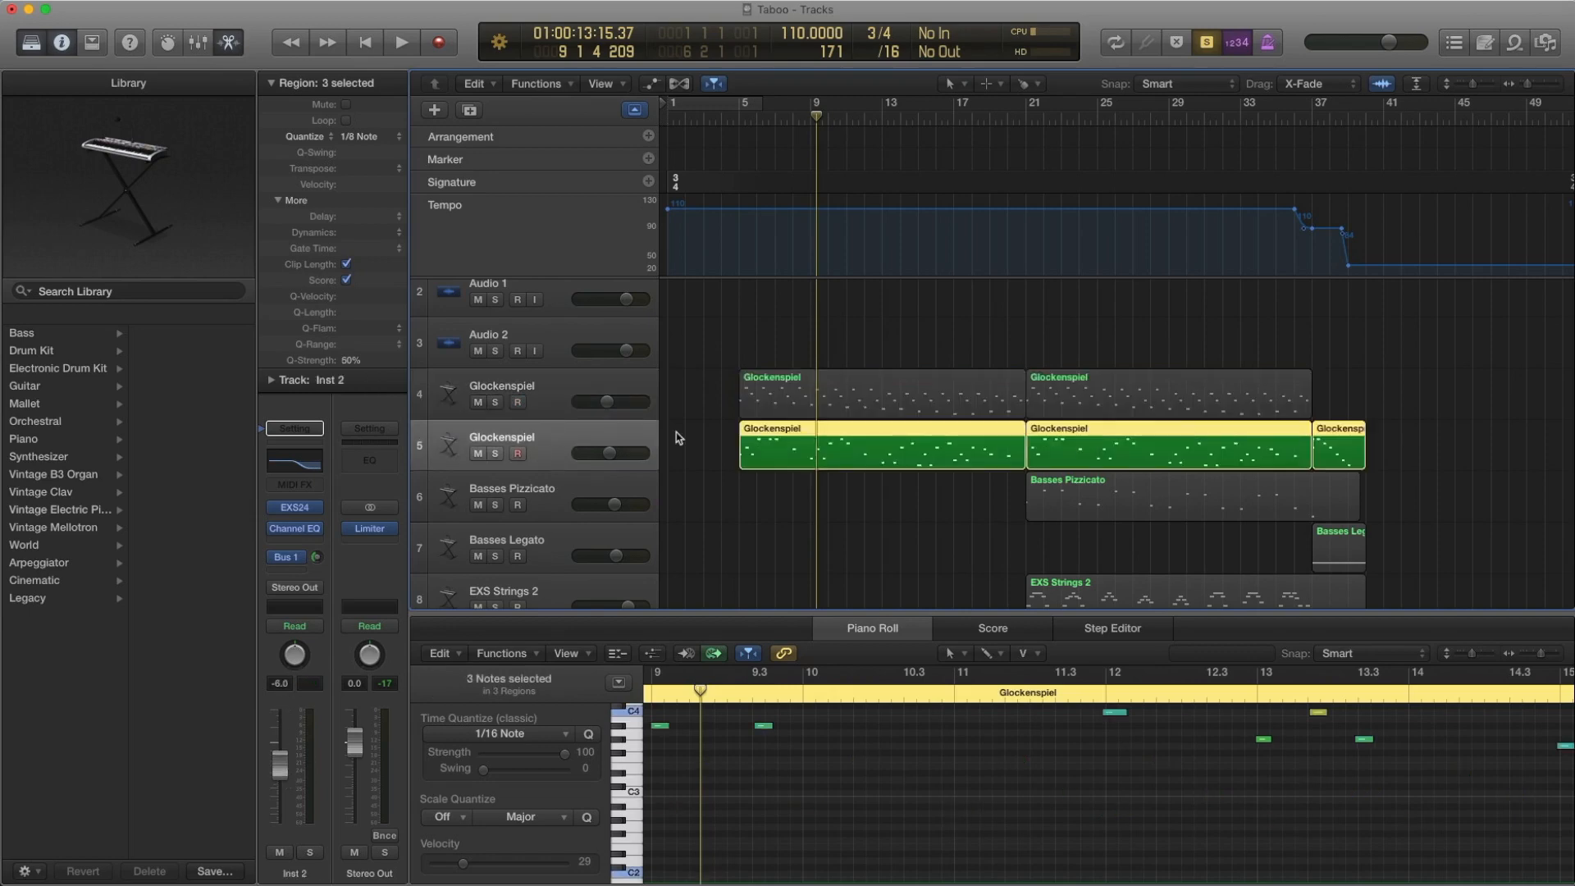
pyautogui.press(',')
pyautogui.press(',')
pyautogui.press(',')
pyautogui.press(',')
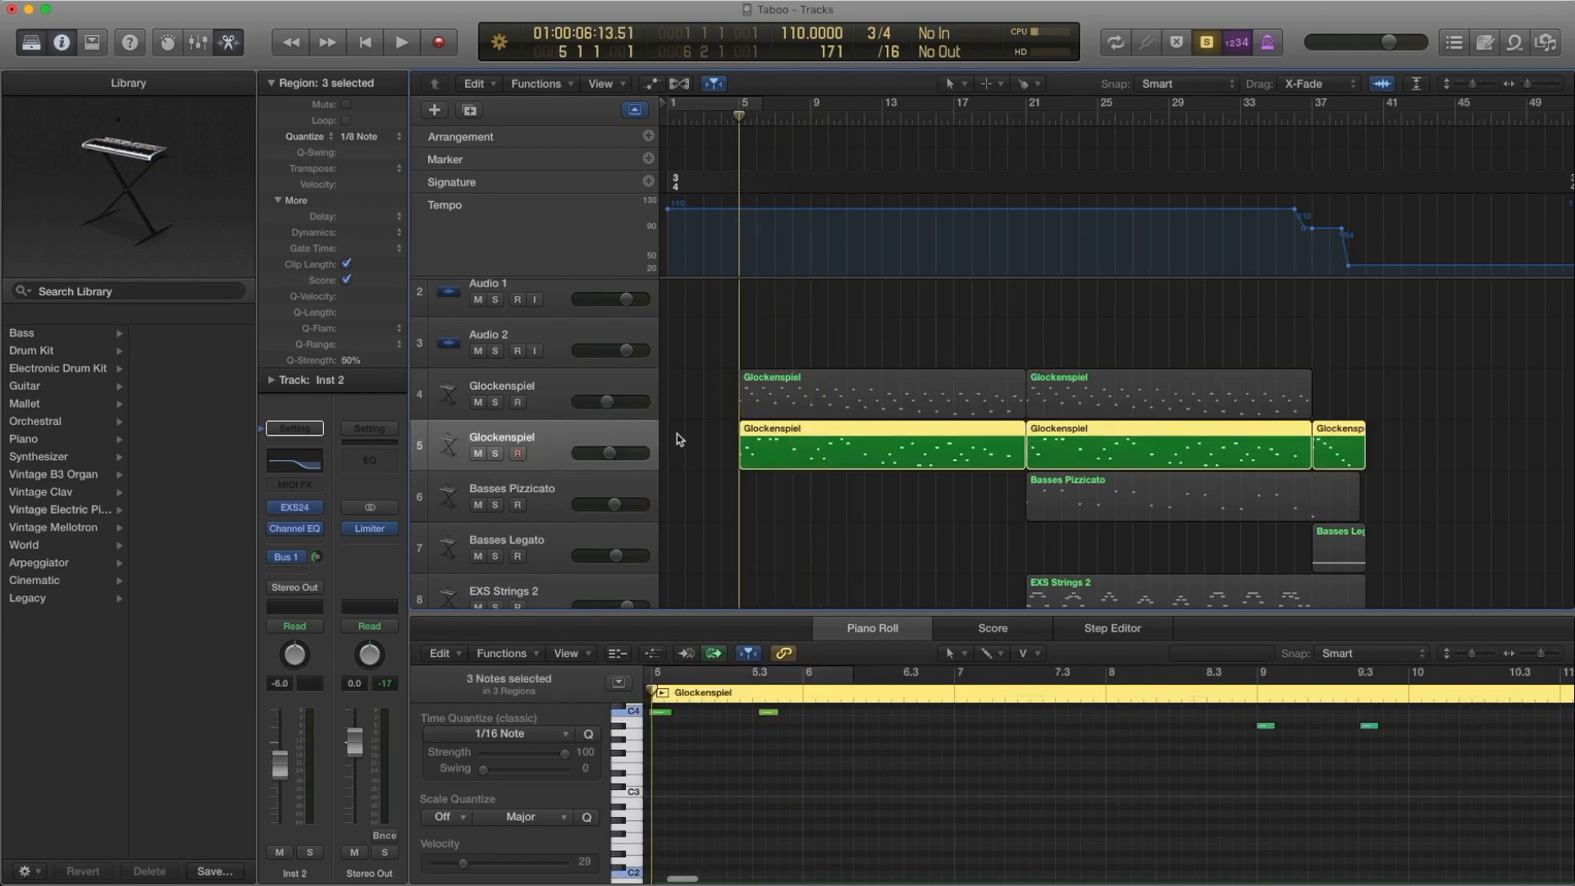
pyautogui.press('space')
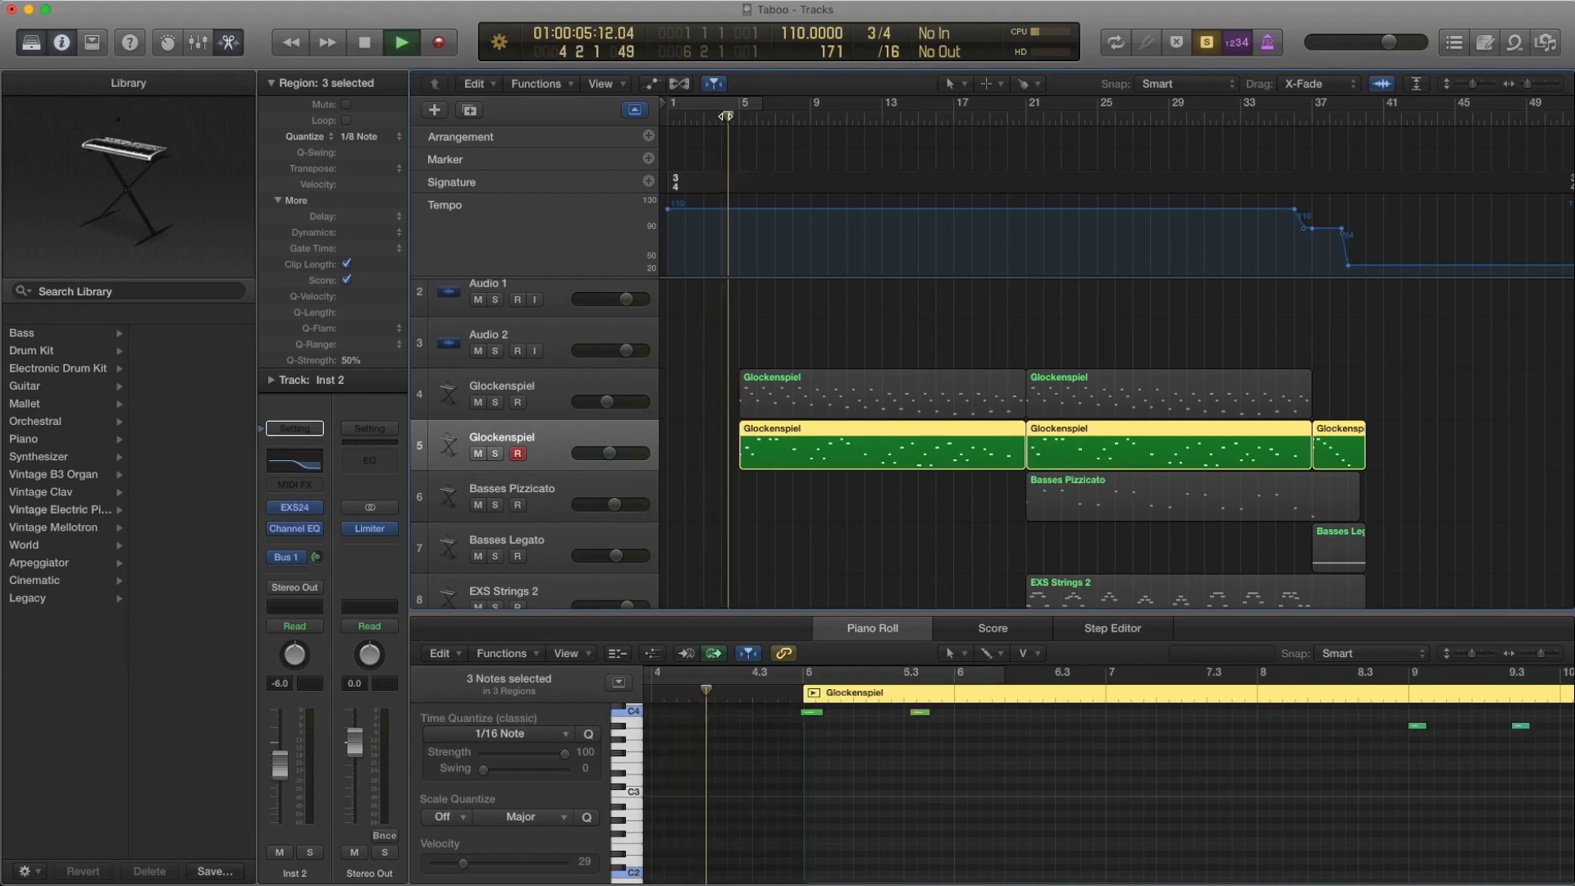
pyautogui.scroll(2, 929, 842)
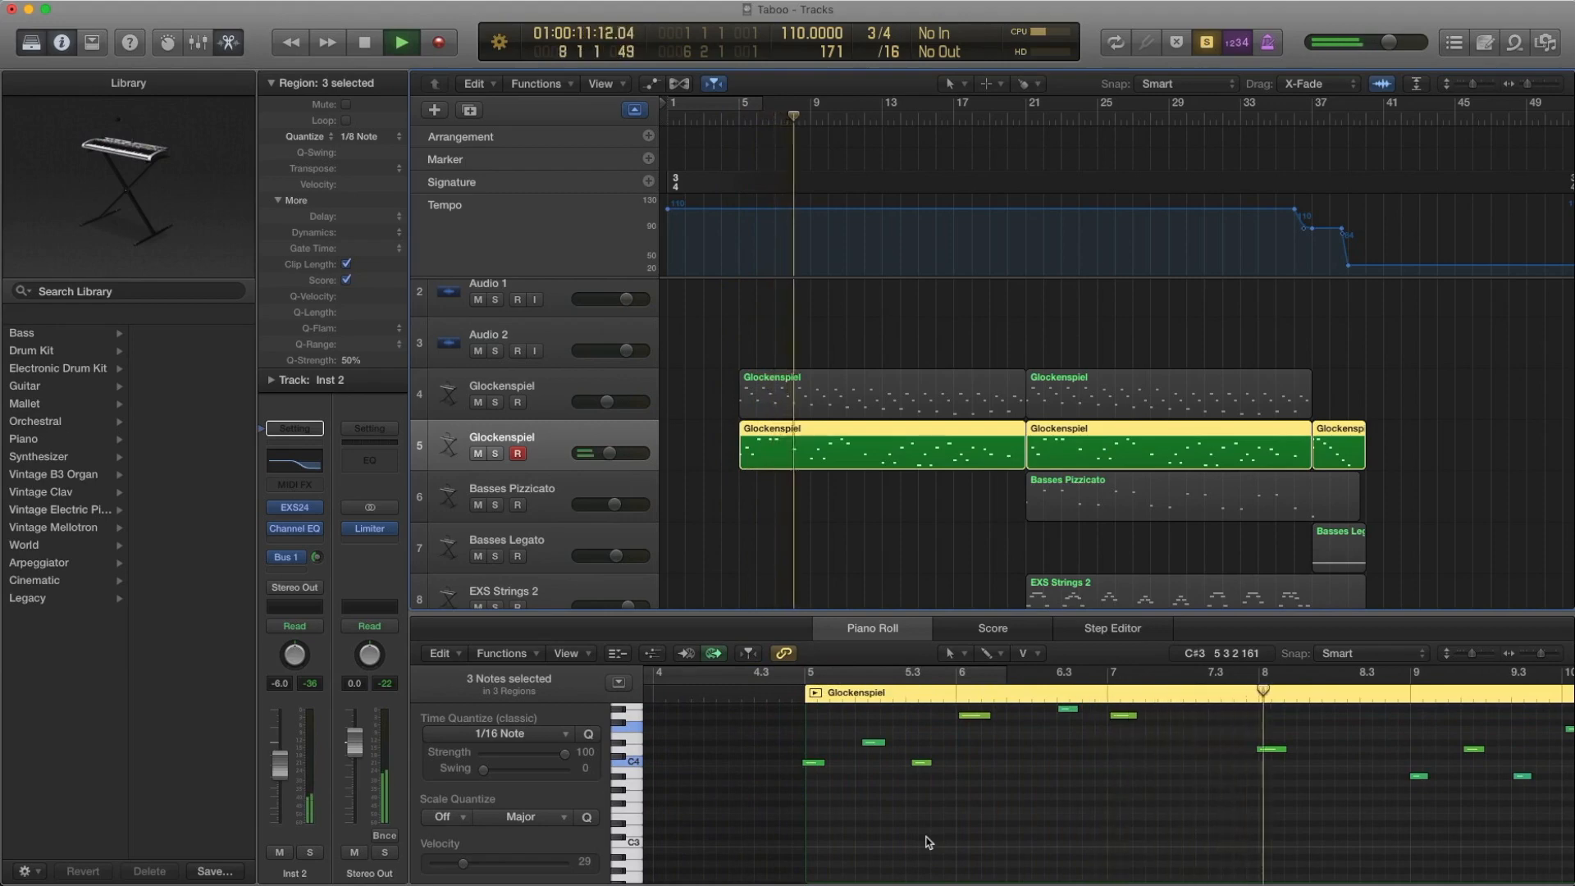
pyautogui.press('space')
pyautogui.scroll(2, 994, 764)
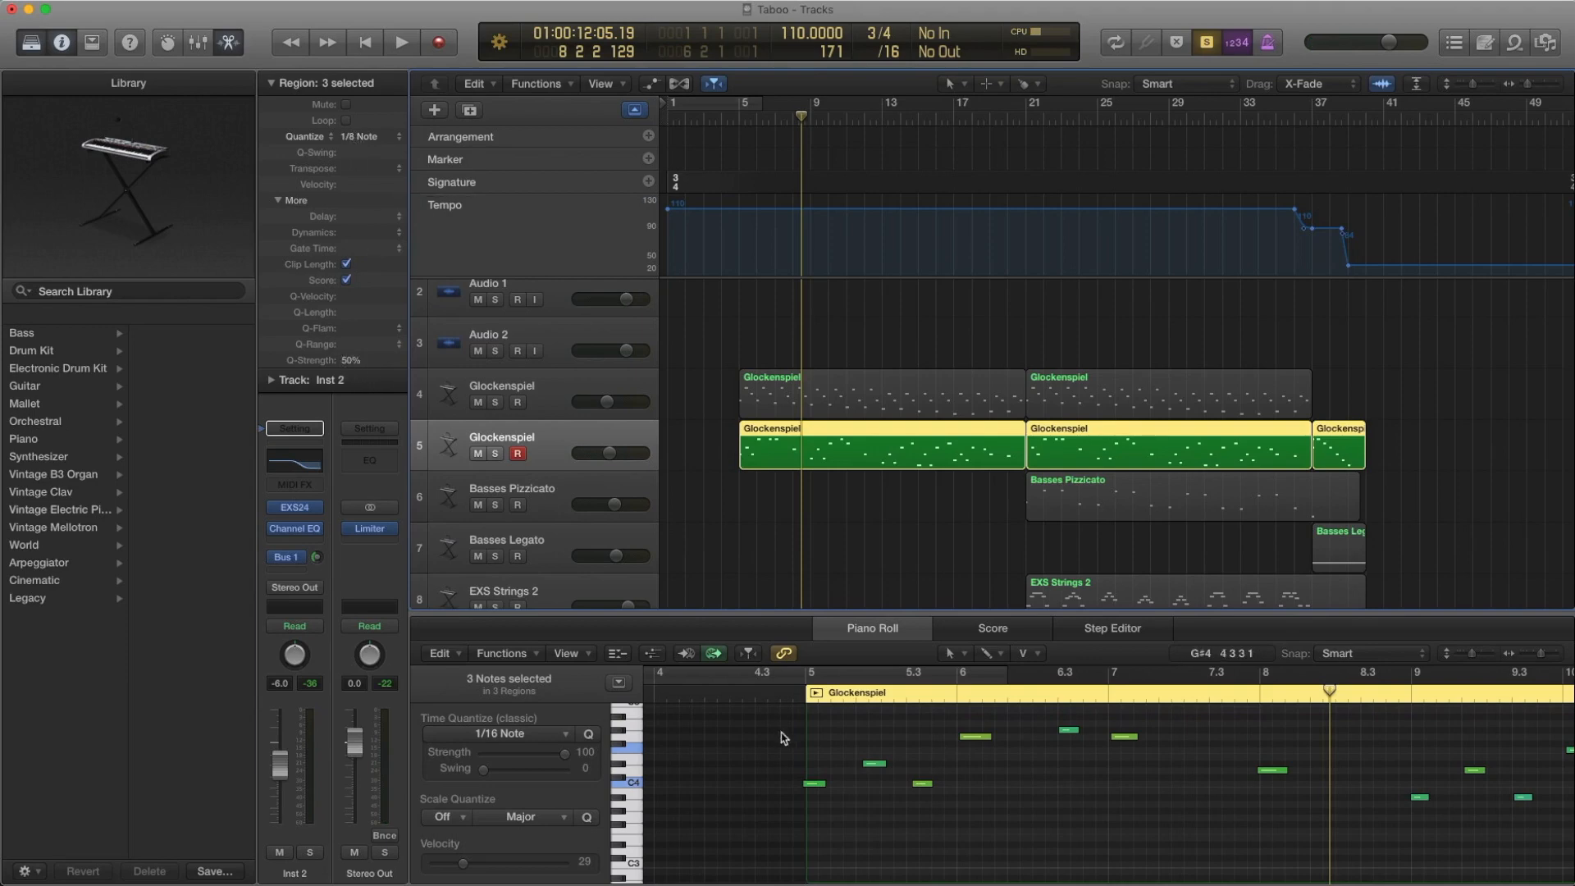
pyautogui.click(825, 785)
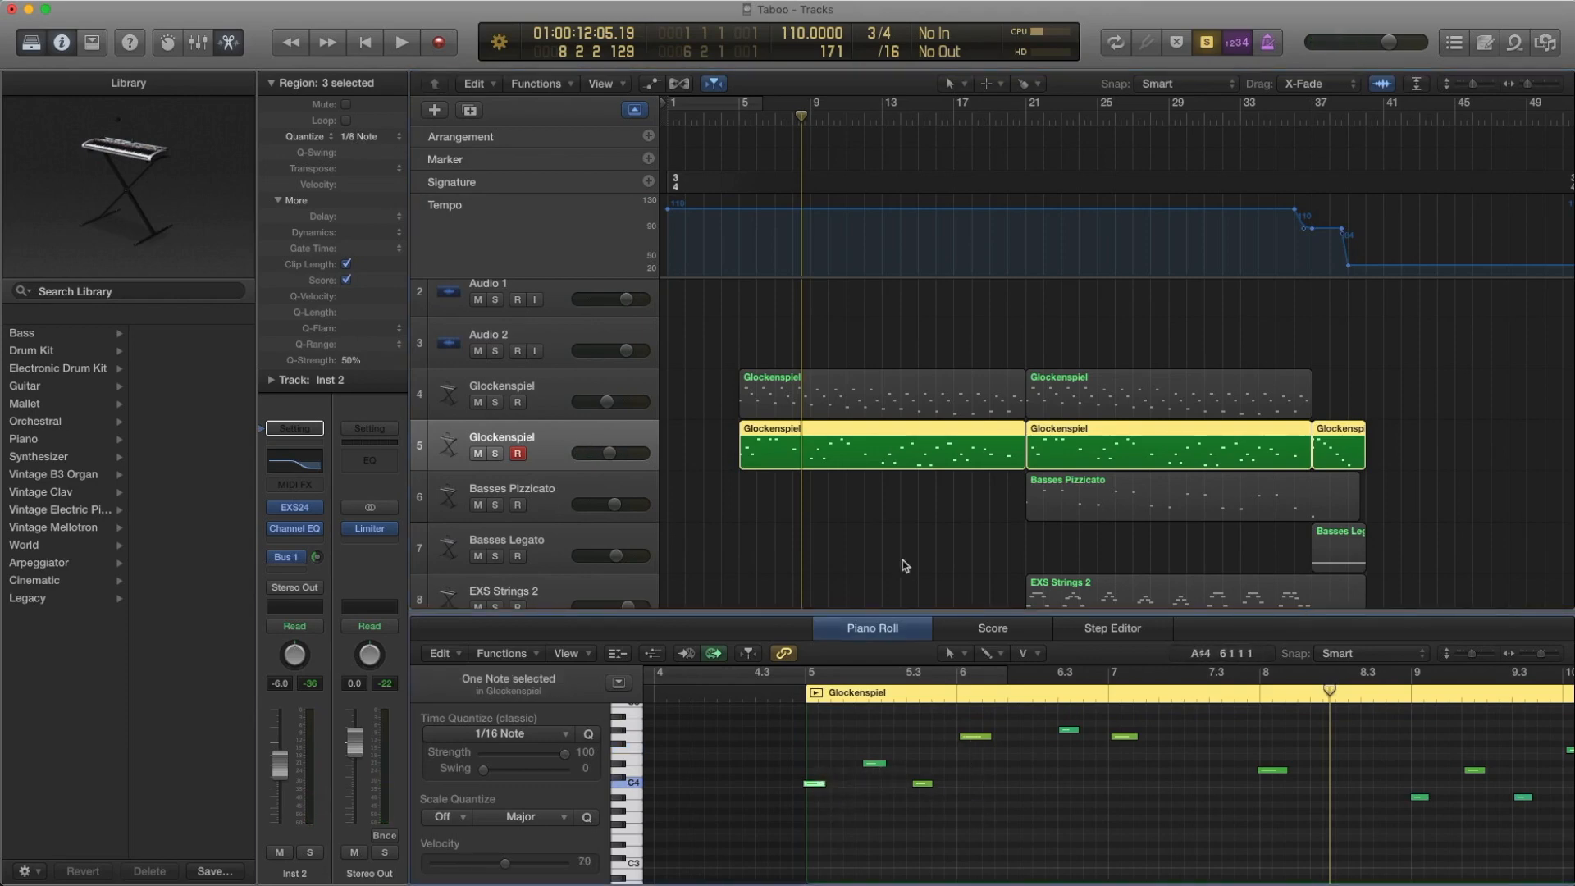
# Play the first upper Glockenspiel region together with the lower track from bar 4, and select the two notes on beat 2 of bar 5
pyautogui.keyDown('shift'); pyautogui.click(831, 402); pyautogui.keyUp('shift')
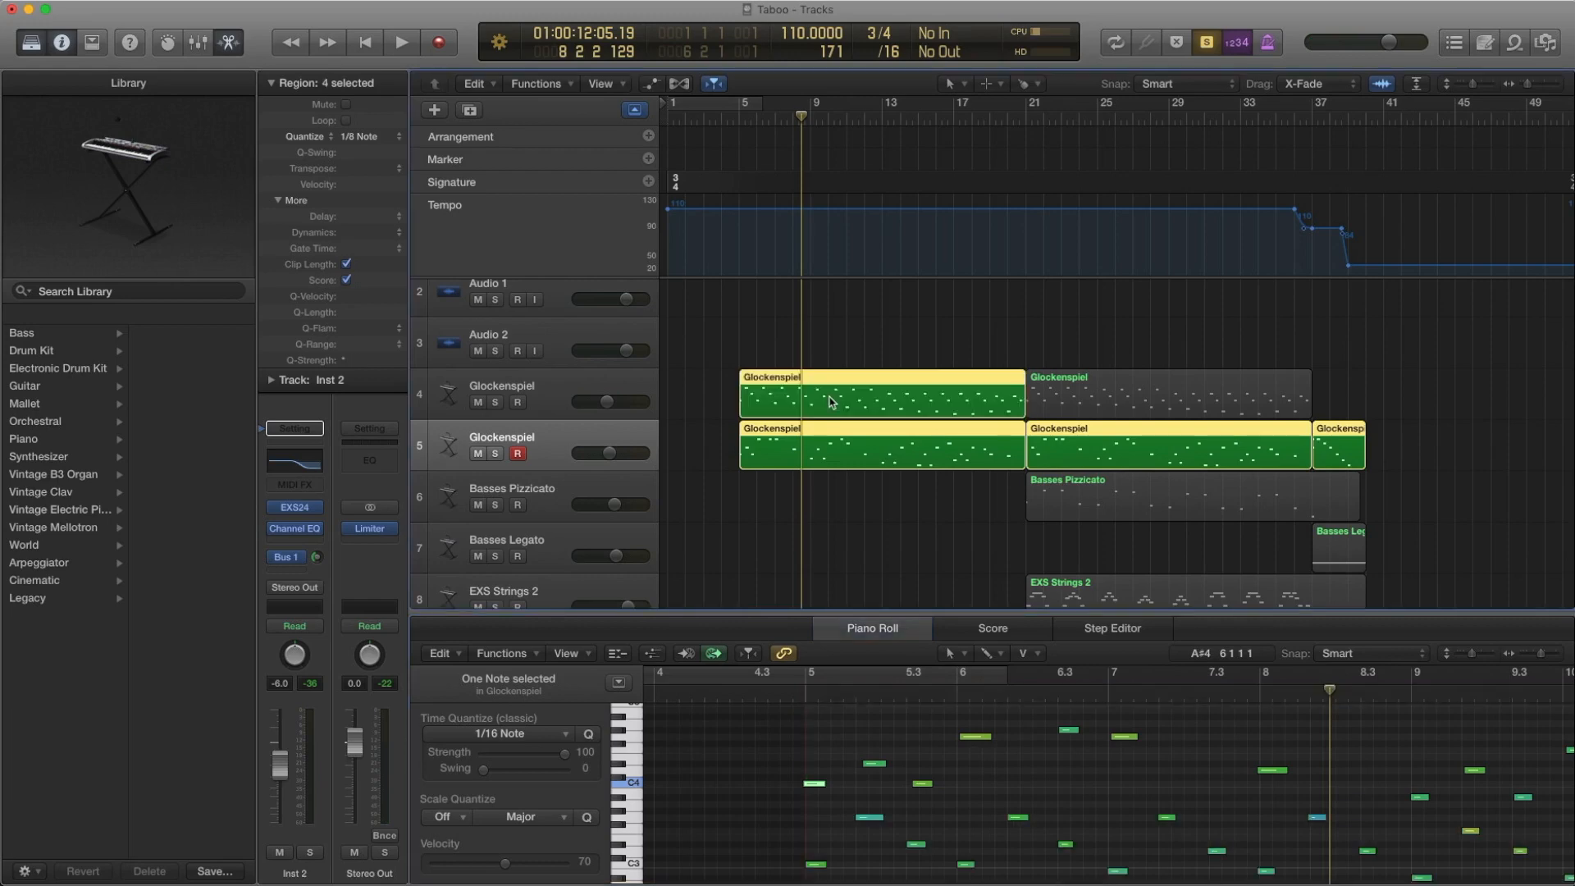
pyautogui.click(731, 120)
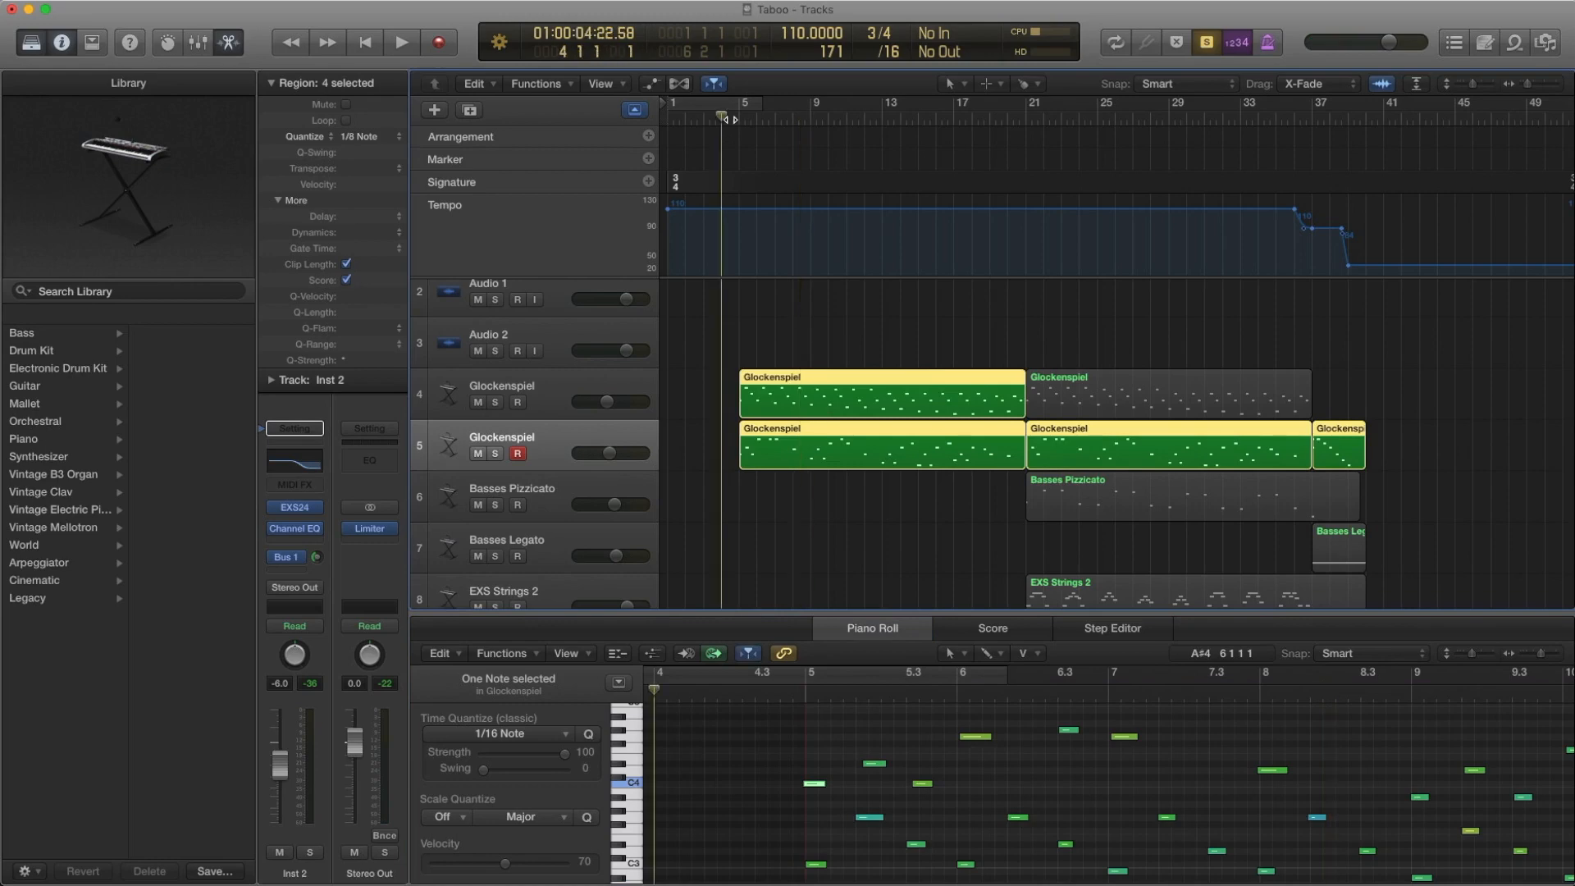
pyautogui.press('space')
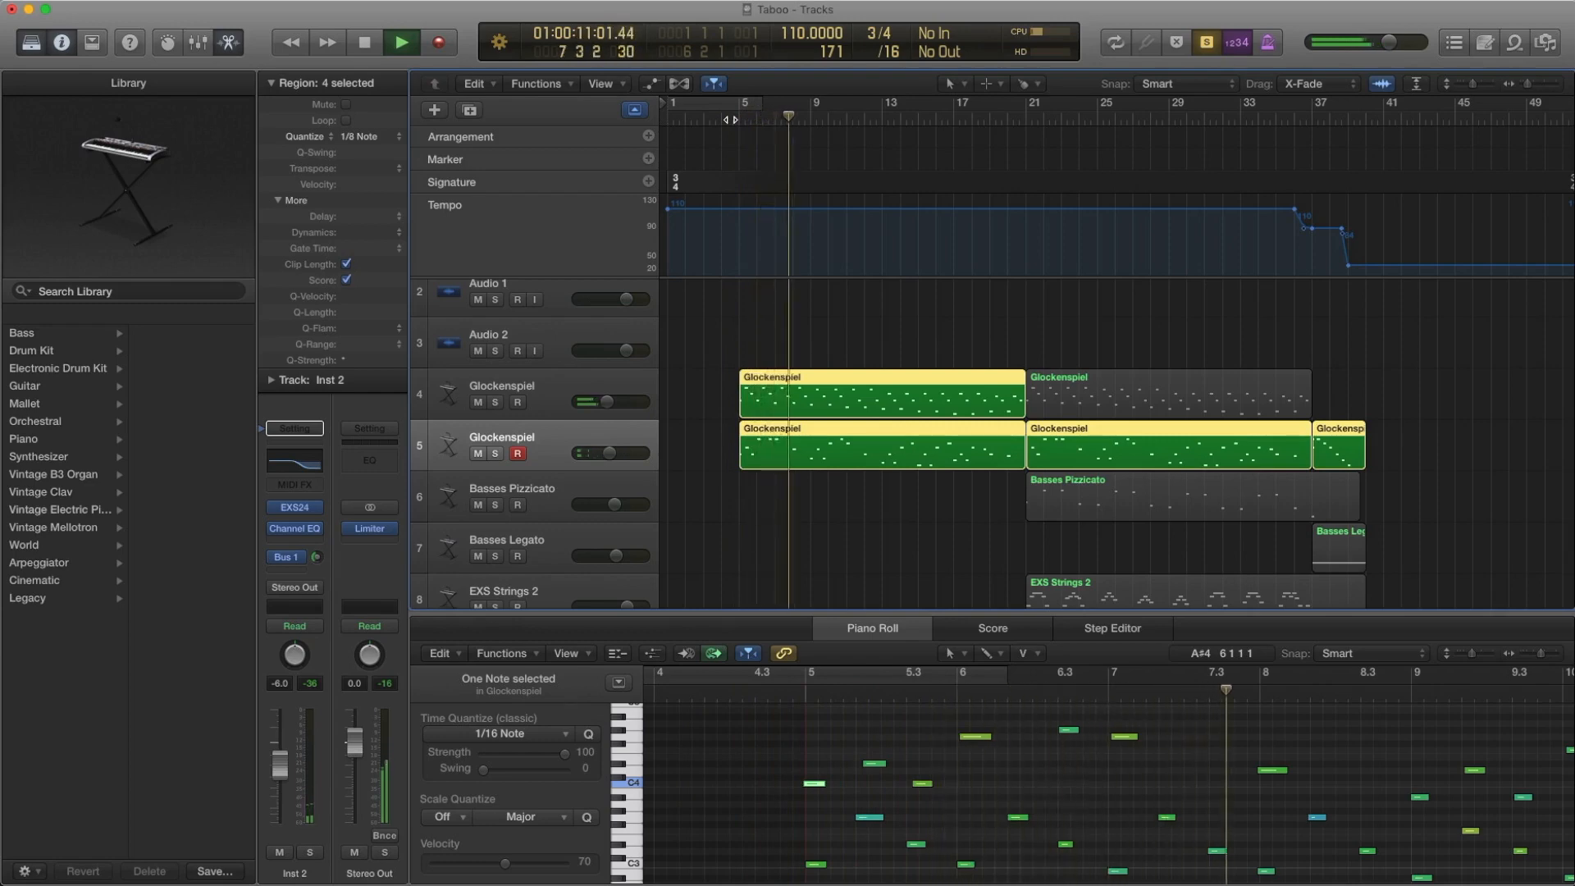
pyautogui.press('space')
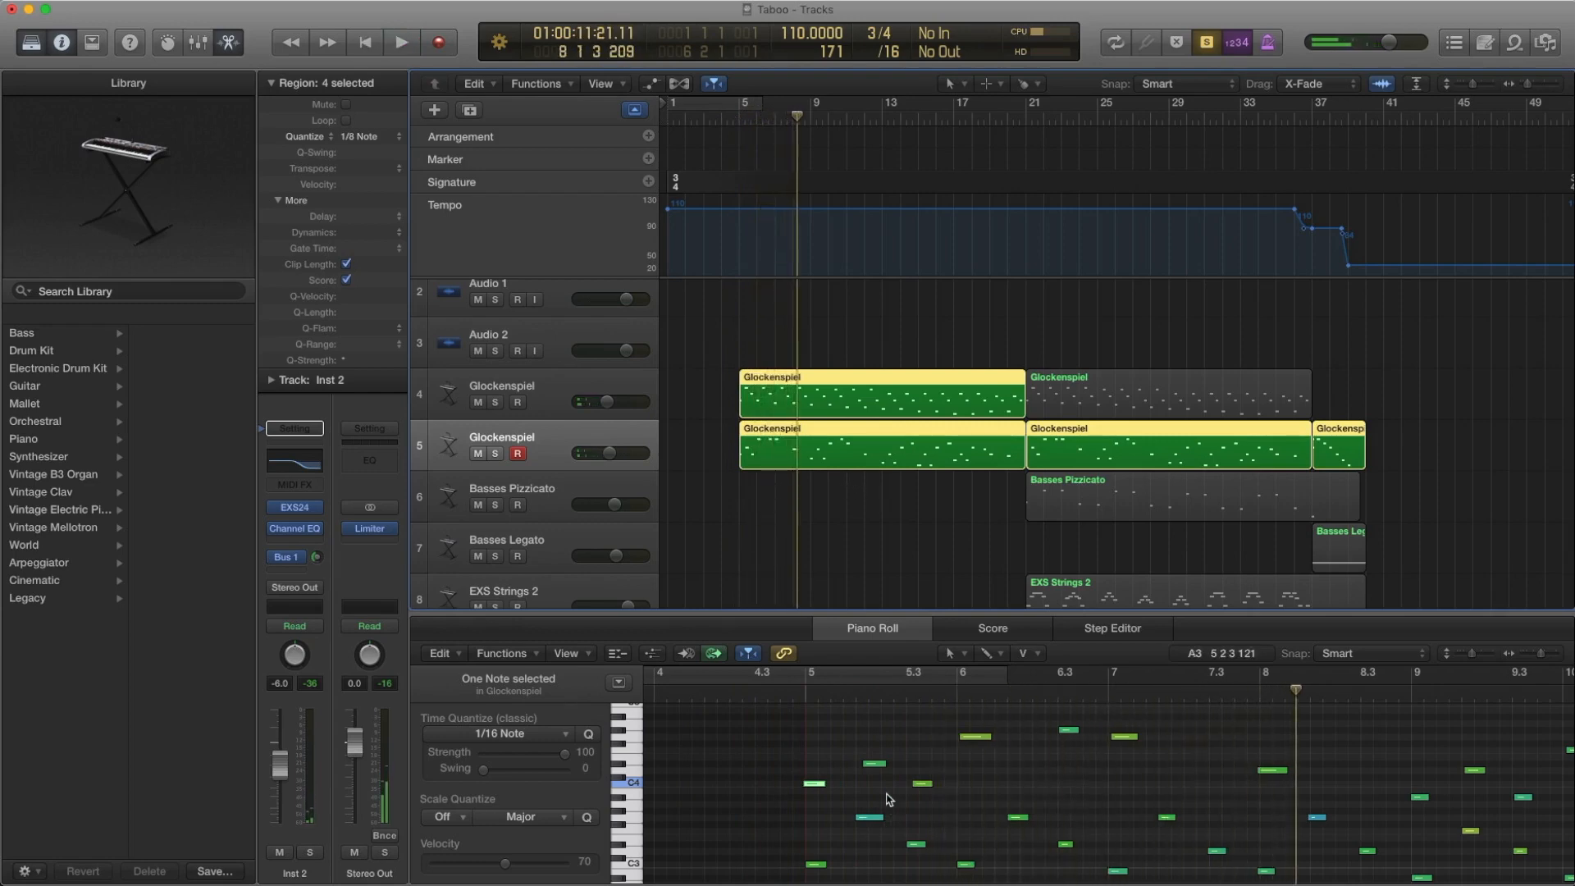
pyautogui.click(875, 752)
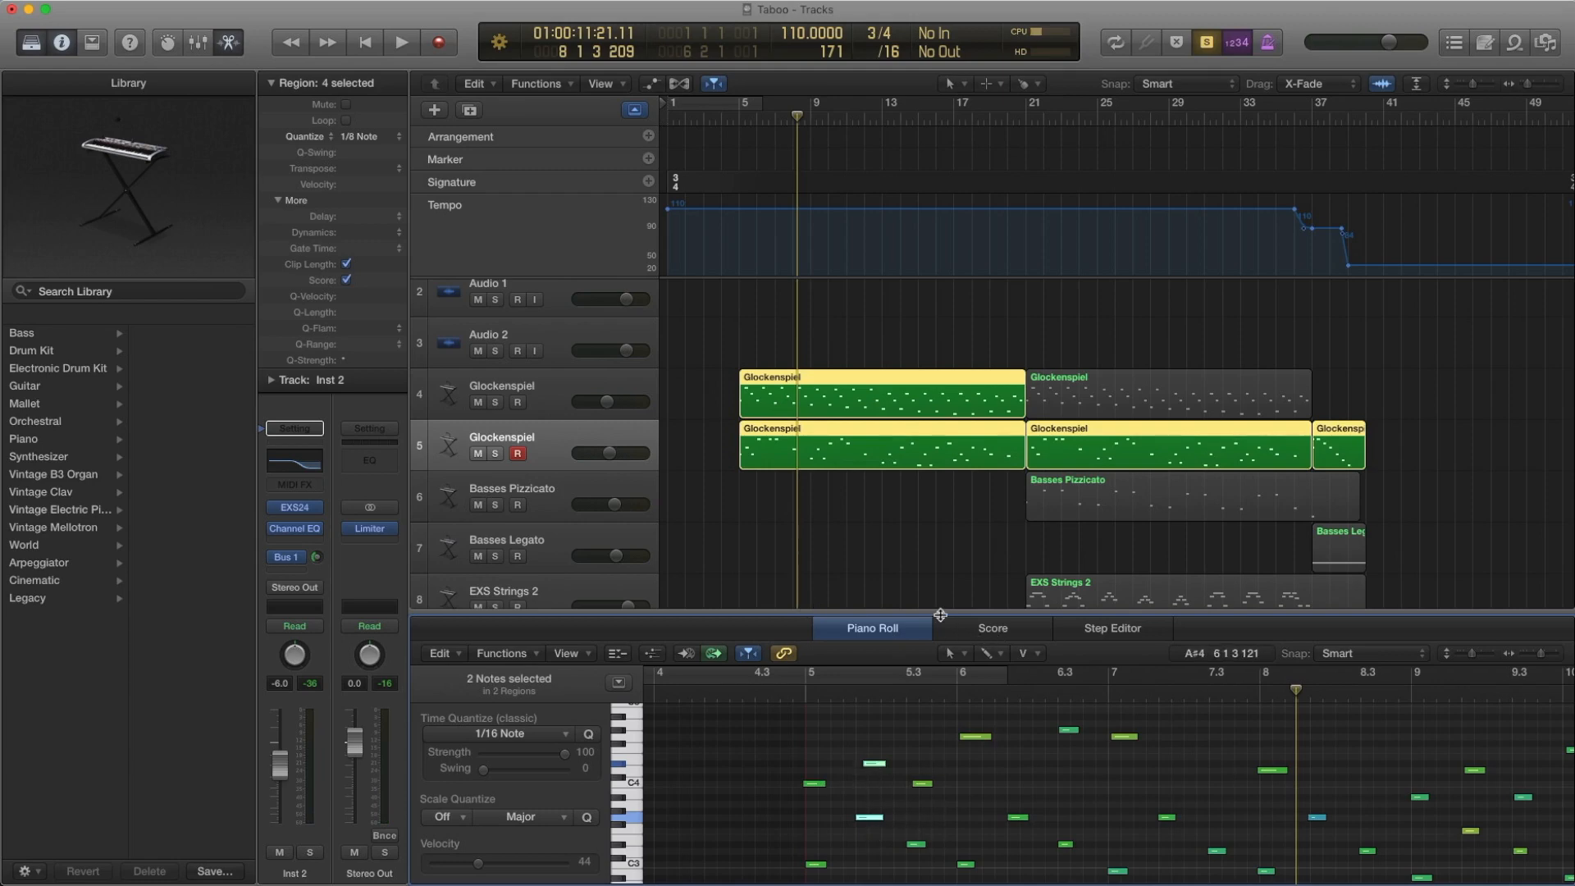
# Close the Piano Roll and select the pair of Glockenspiel regions starting at bar 21
pyautogui.press('p')
pyautogui.moveTo(950, 579); pyautogui.dragTo(895, 403)
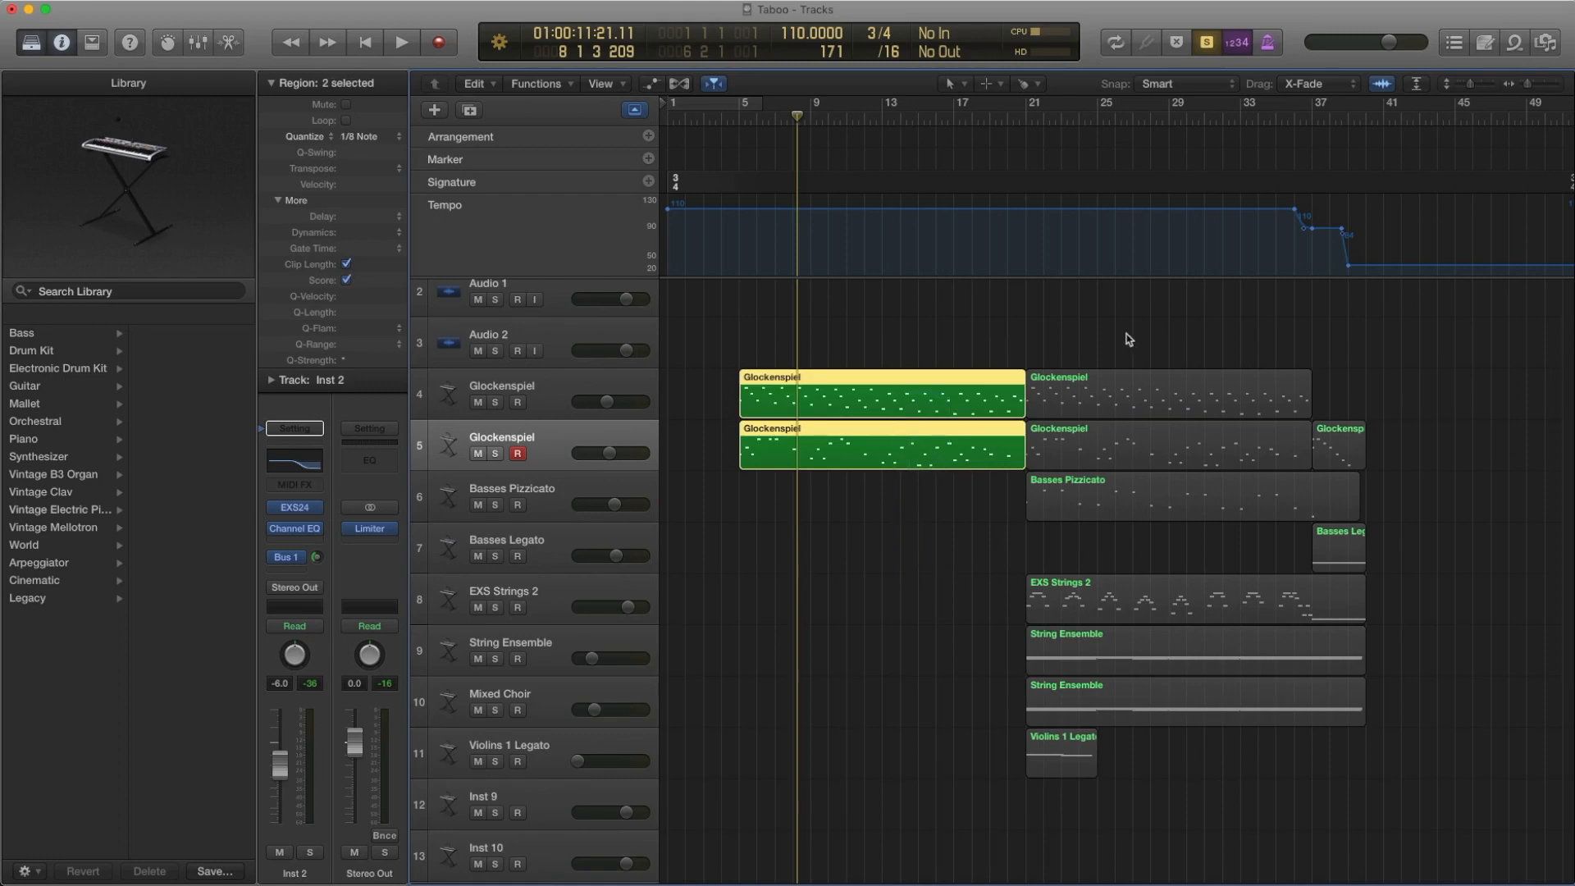
pyautogui.moveTo(1125, 333); pyautogui.dragTo(1130, 446)
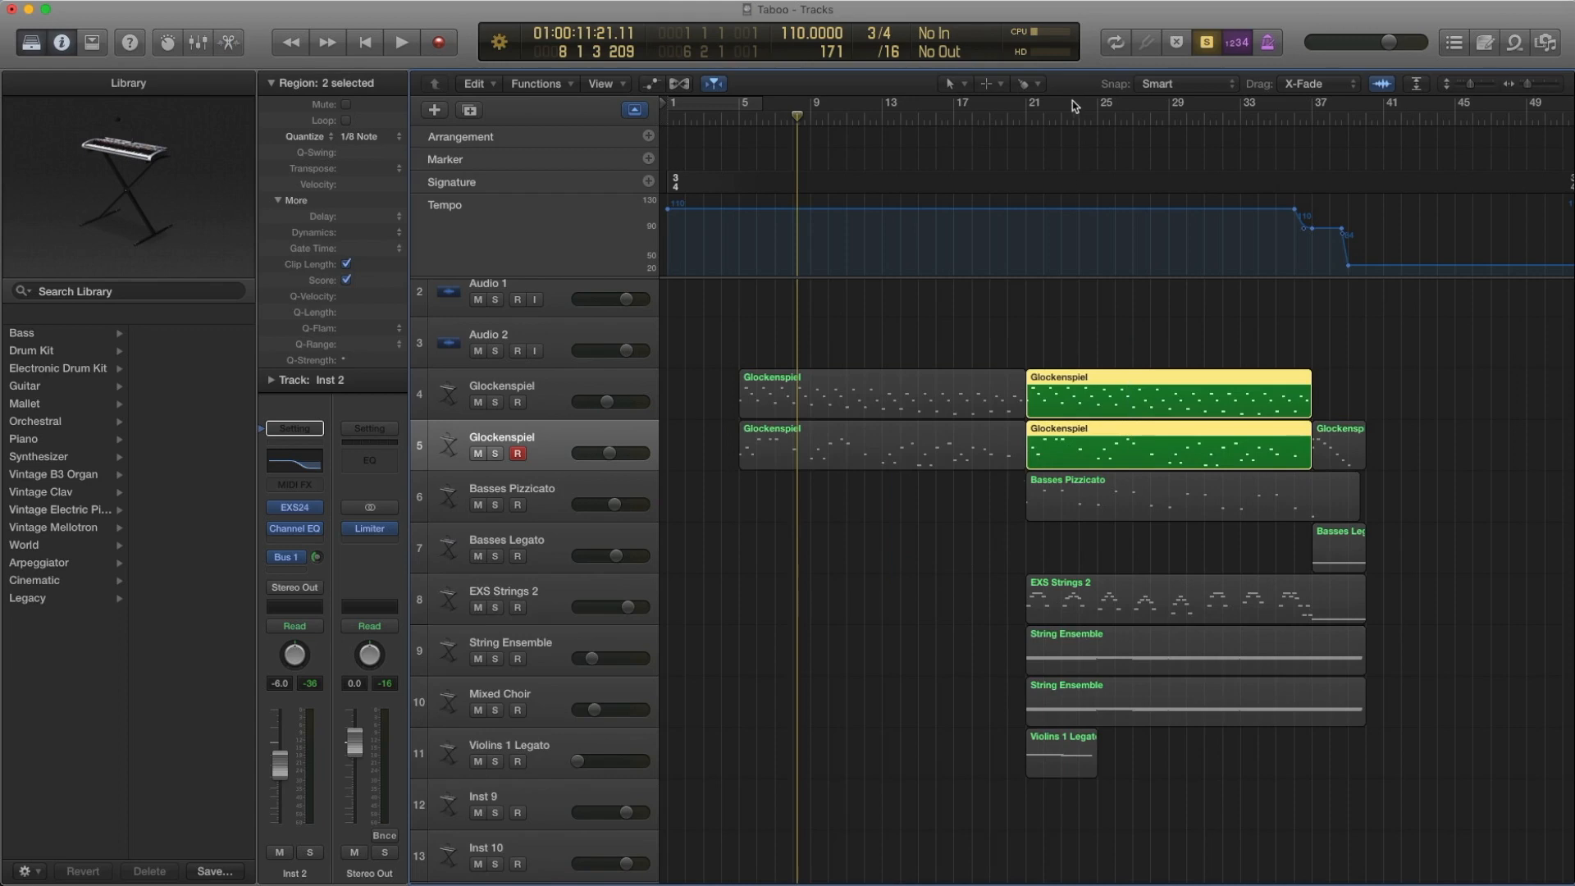
# Place the playhead at bar 21 and look up the Basses Pizzicato track's EXS24 instrument in the Orchestral Strings library
pyautogui.click(1025, 116)
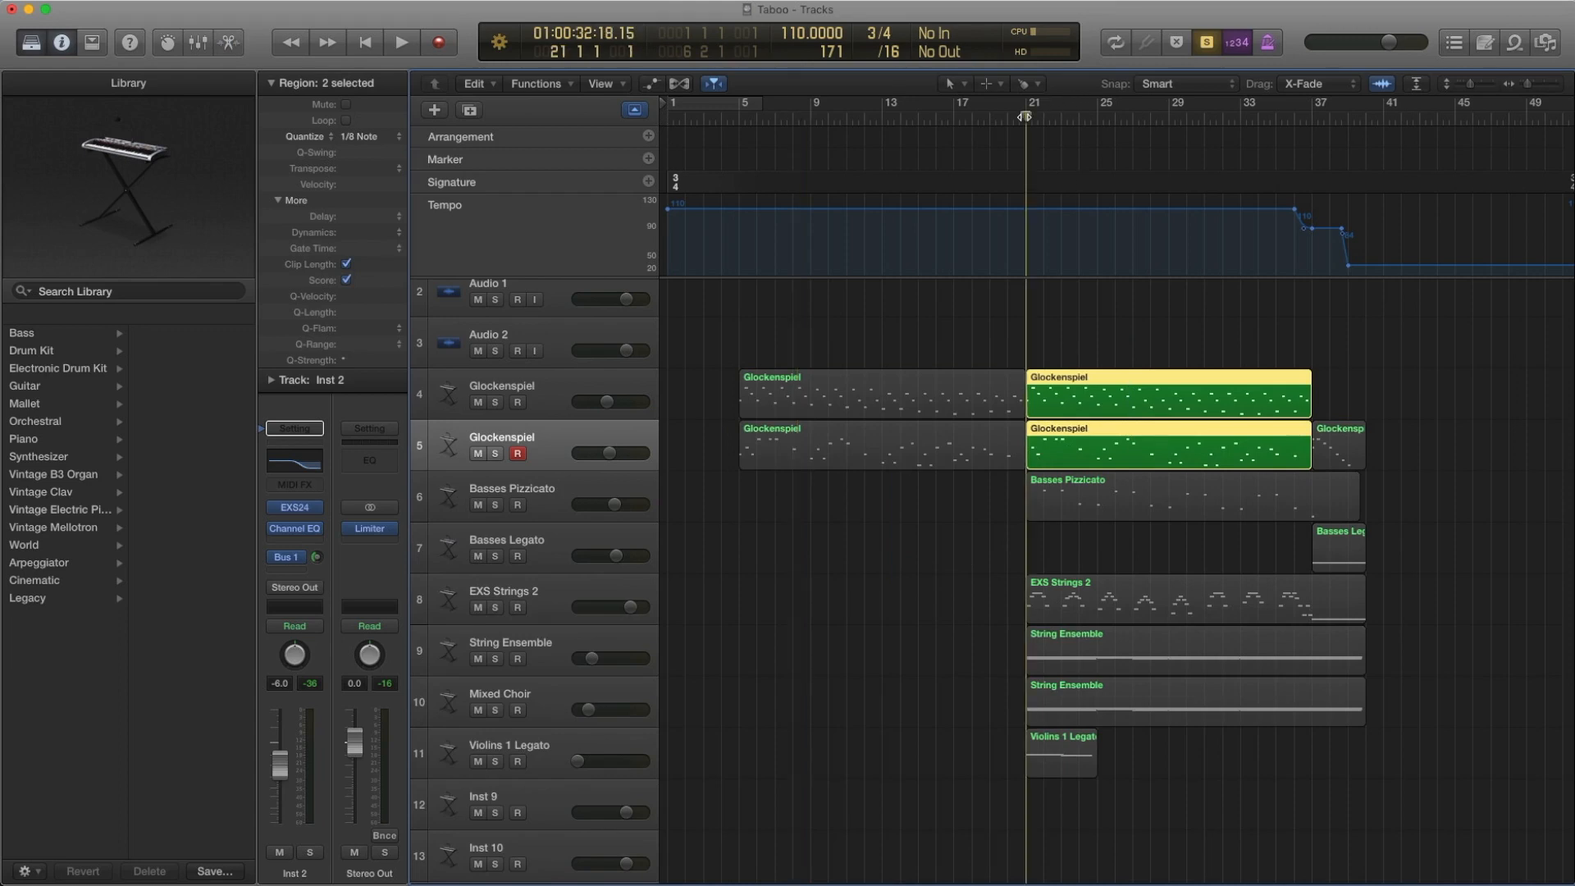
pyautogui.click(539, 493)
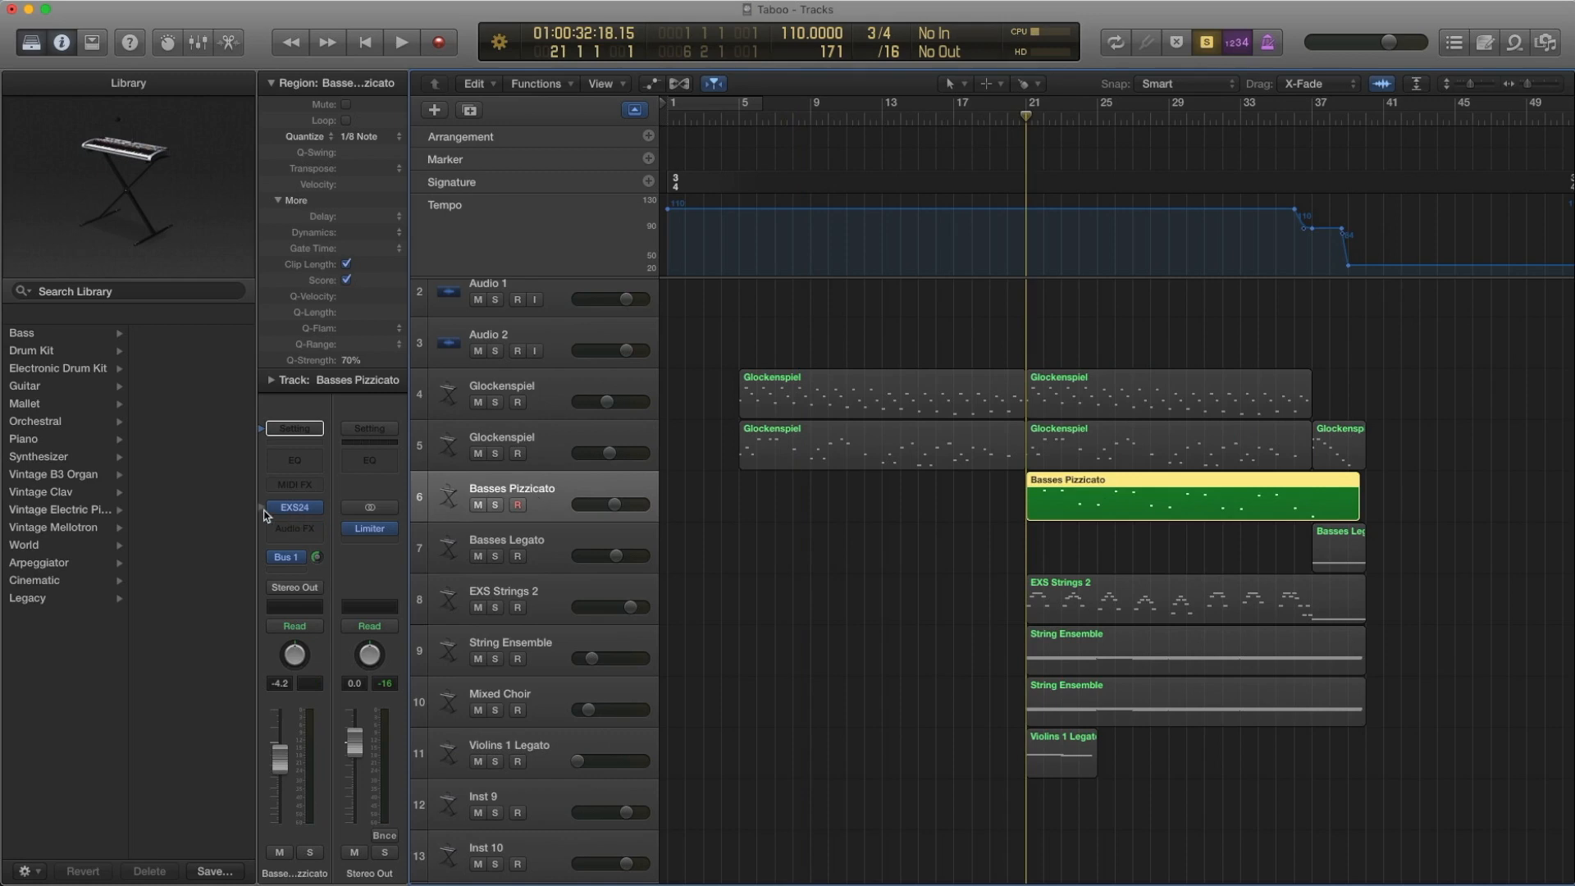
pyautogui.click(264, 514)
pyautogui.hscroll(-3, 123, 482)
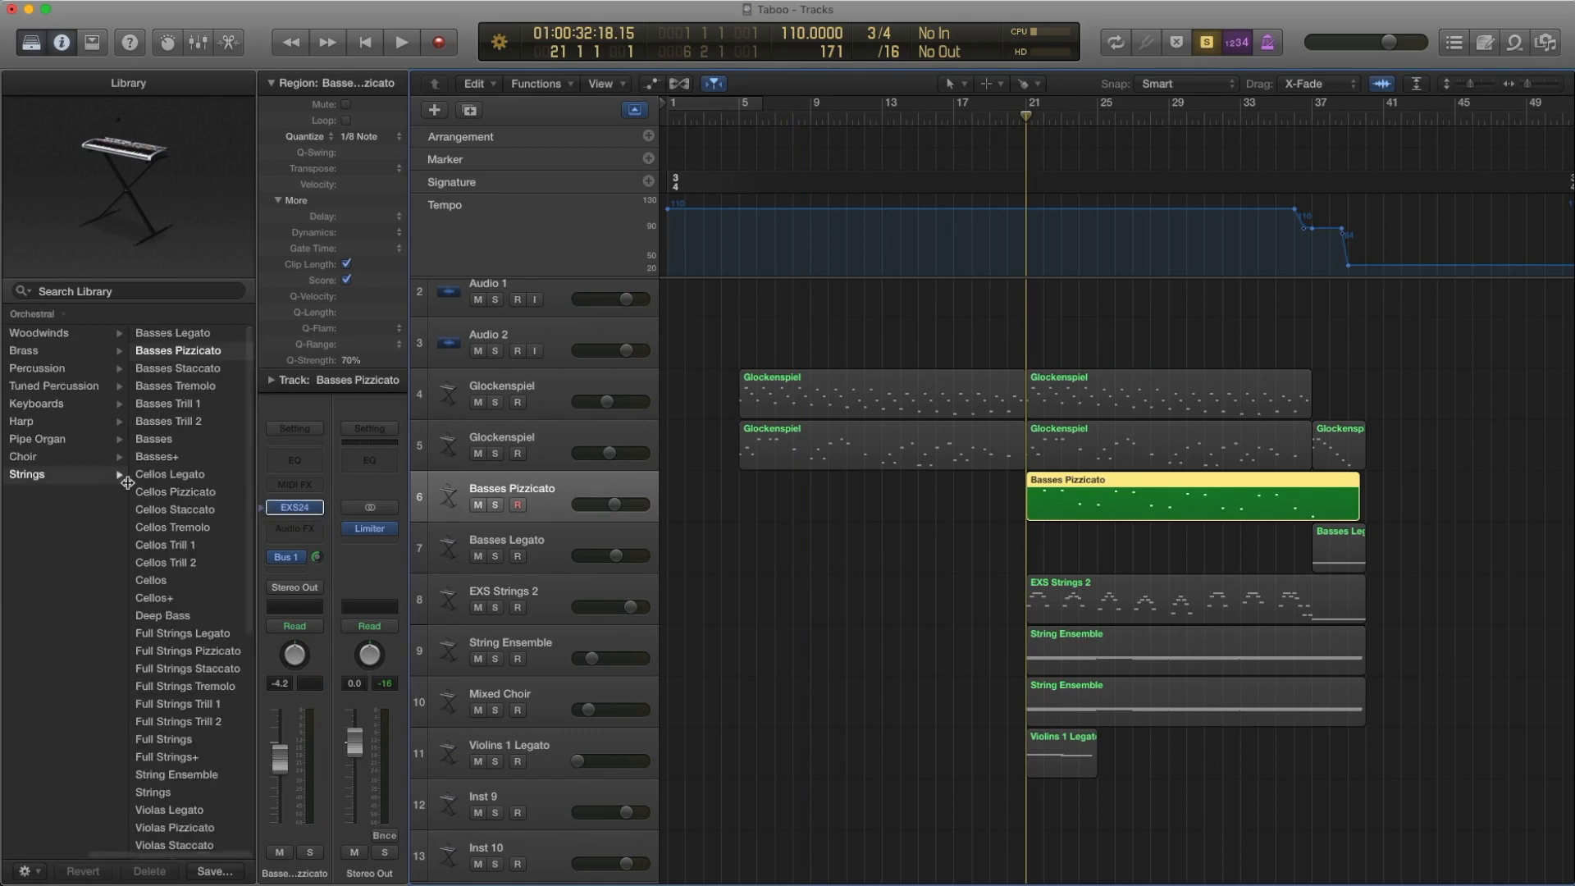
pyautogui.hscroll(3, 99, 480)
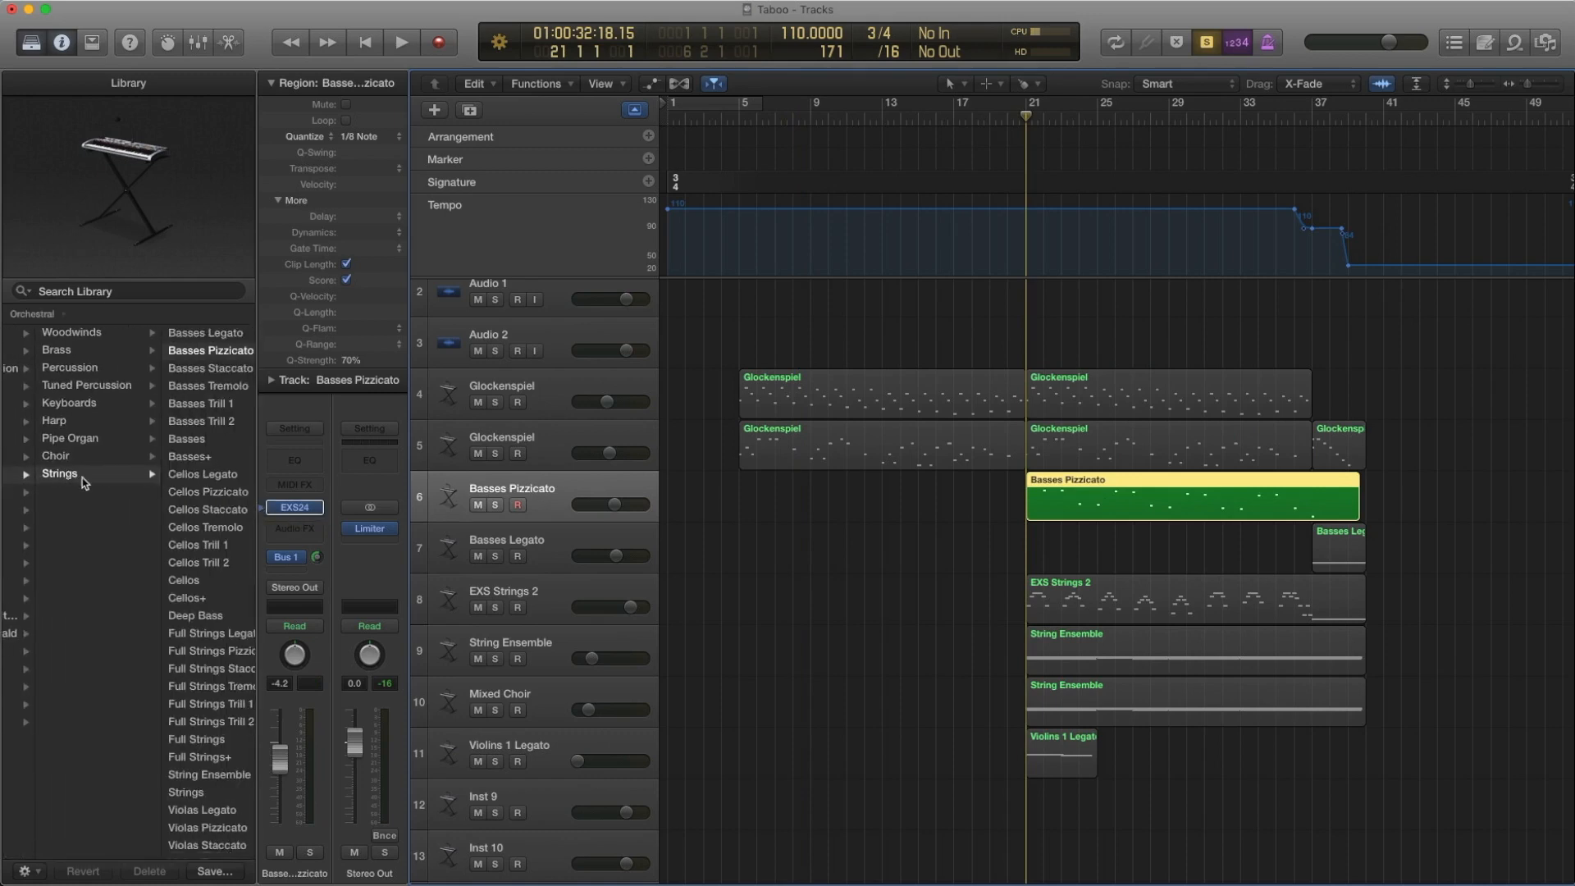
pyautogui.hscroll(1, 197, 394)
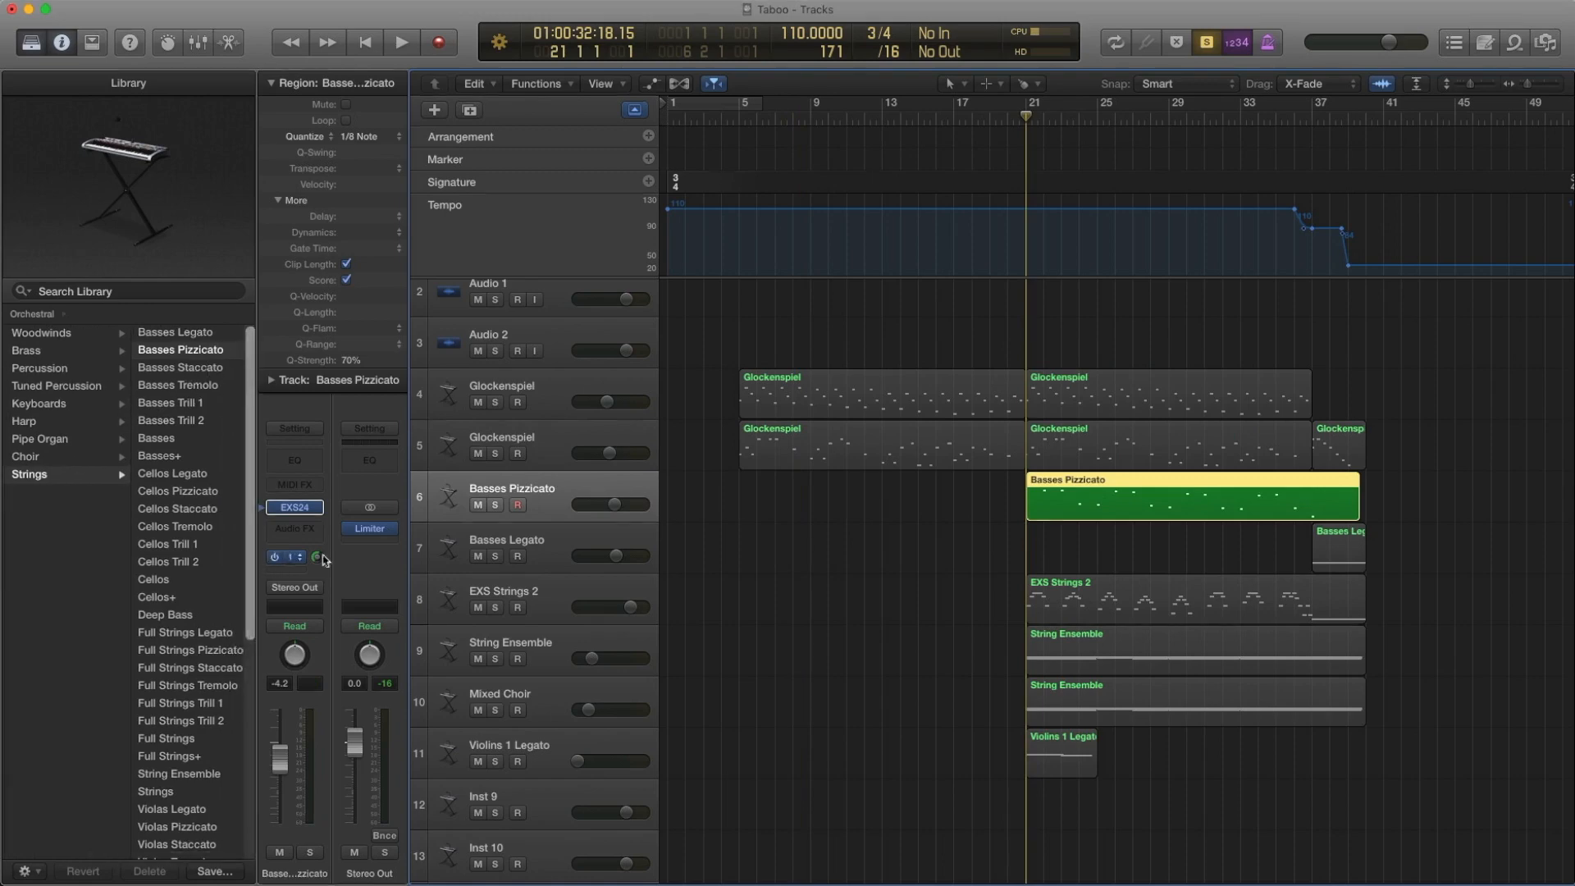
# Play the soloed Basses Pizzicato region from bar 21 to bar 26 while following its notes in the Piano Roll
pyautogui.moveTo(935, 517); pyautogui.dragTo(1259, 505)
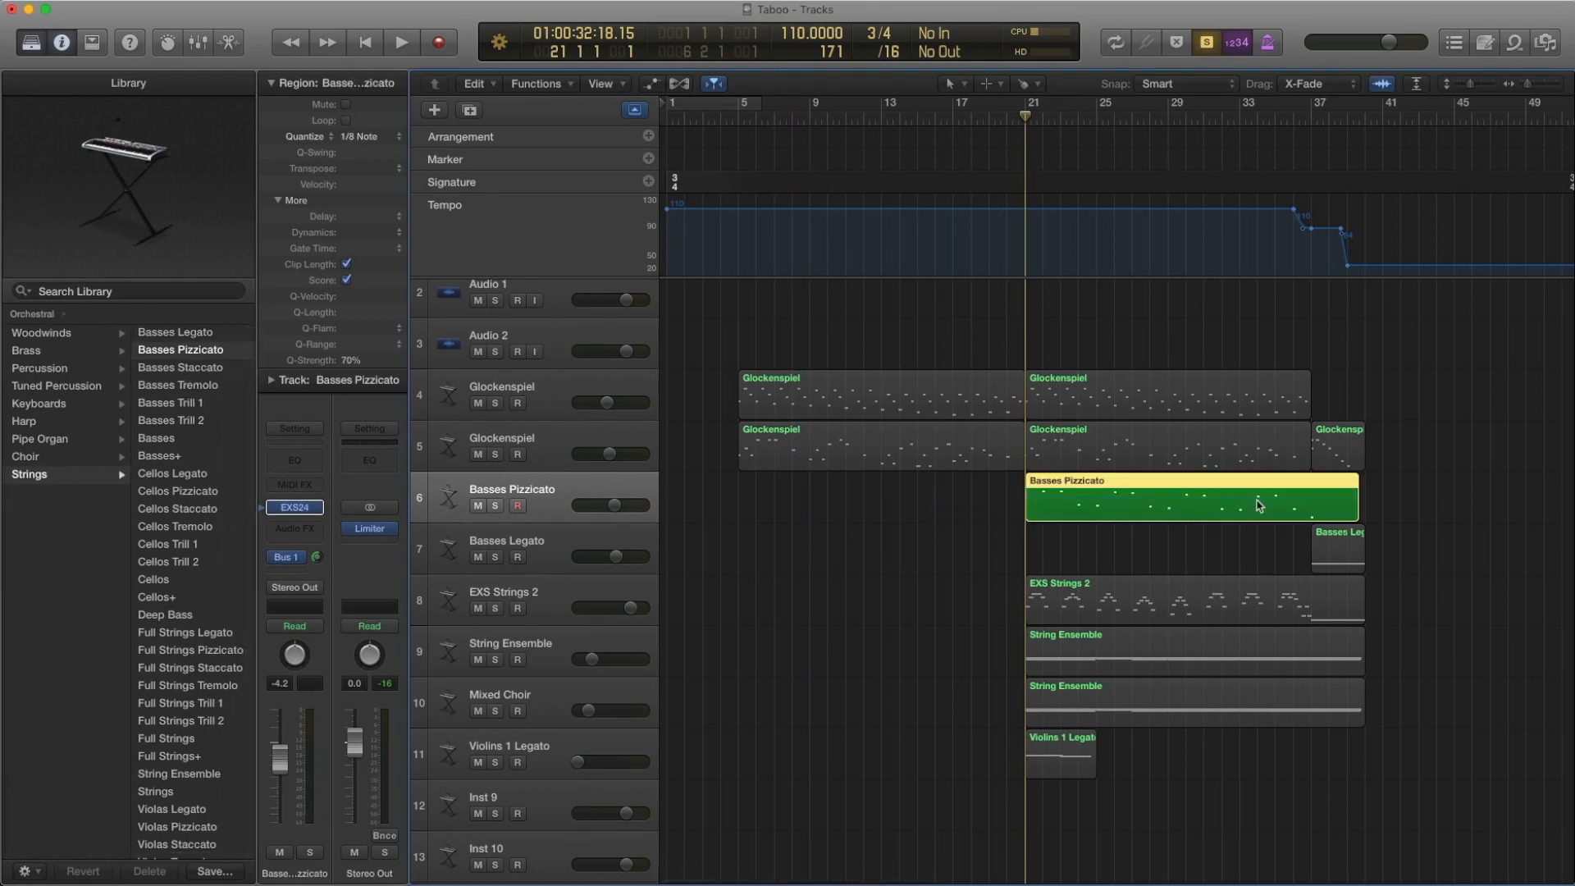
pyautogui.doubleClick(1260, 506)
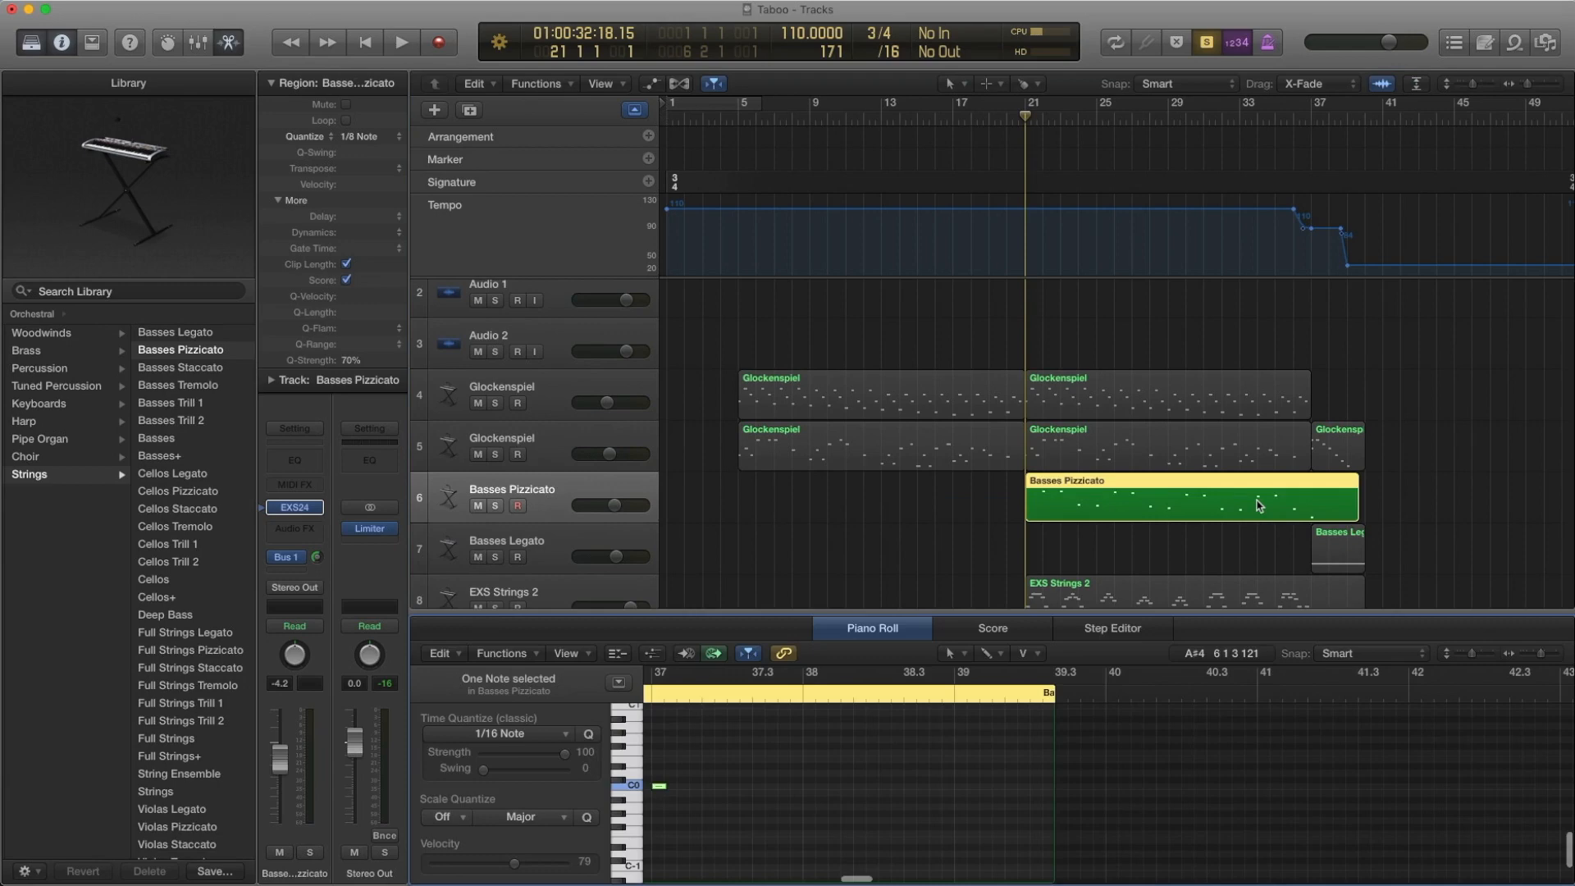
pyautogui.press('space')
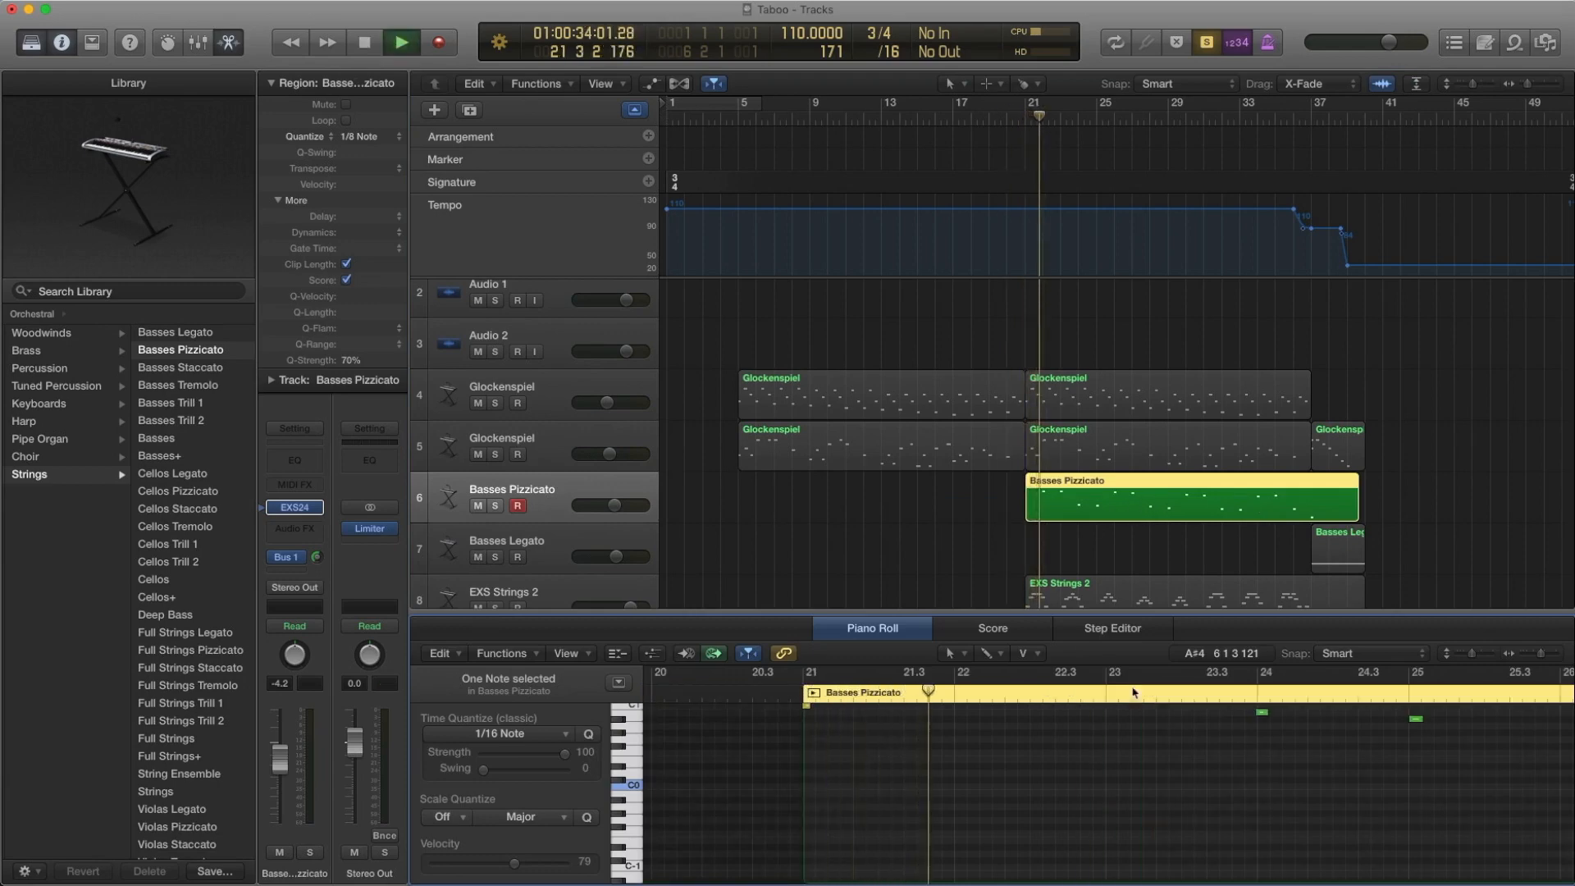
pyautogui.scroll(4, 1267, 753)
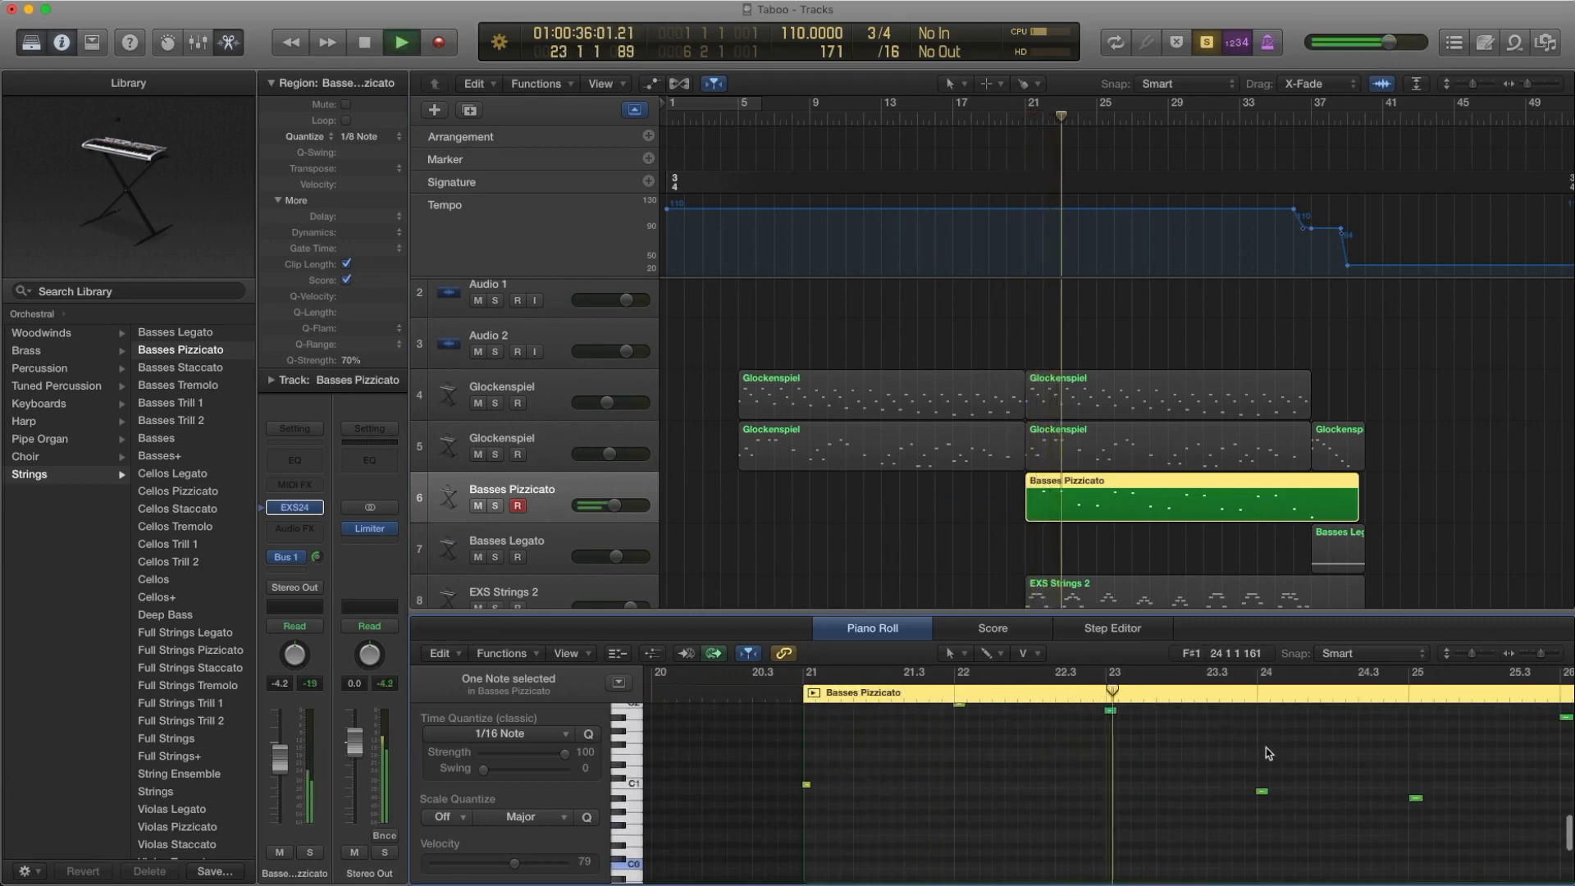
pyautogui.scroll(1, 1267, 753)
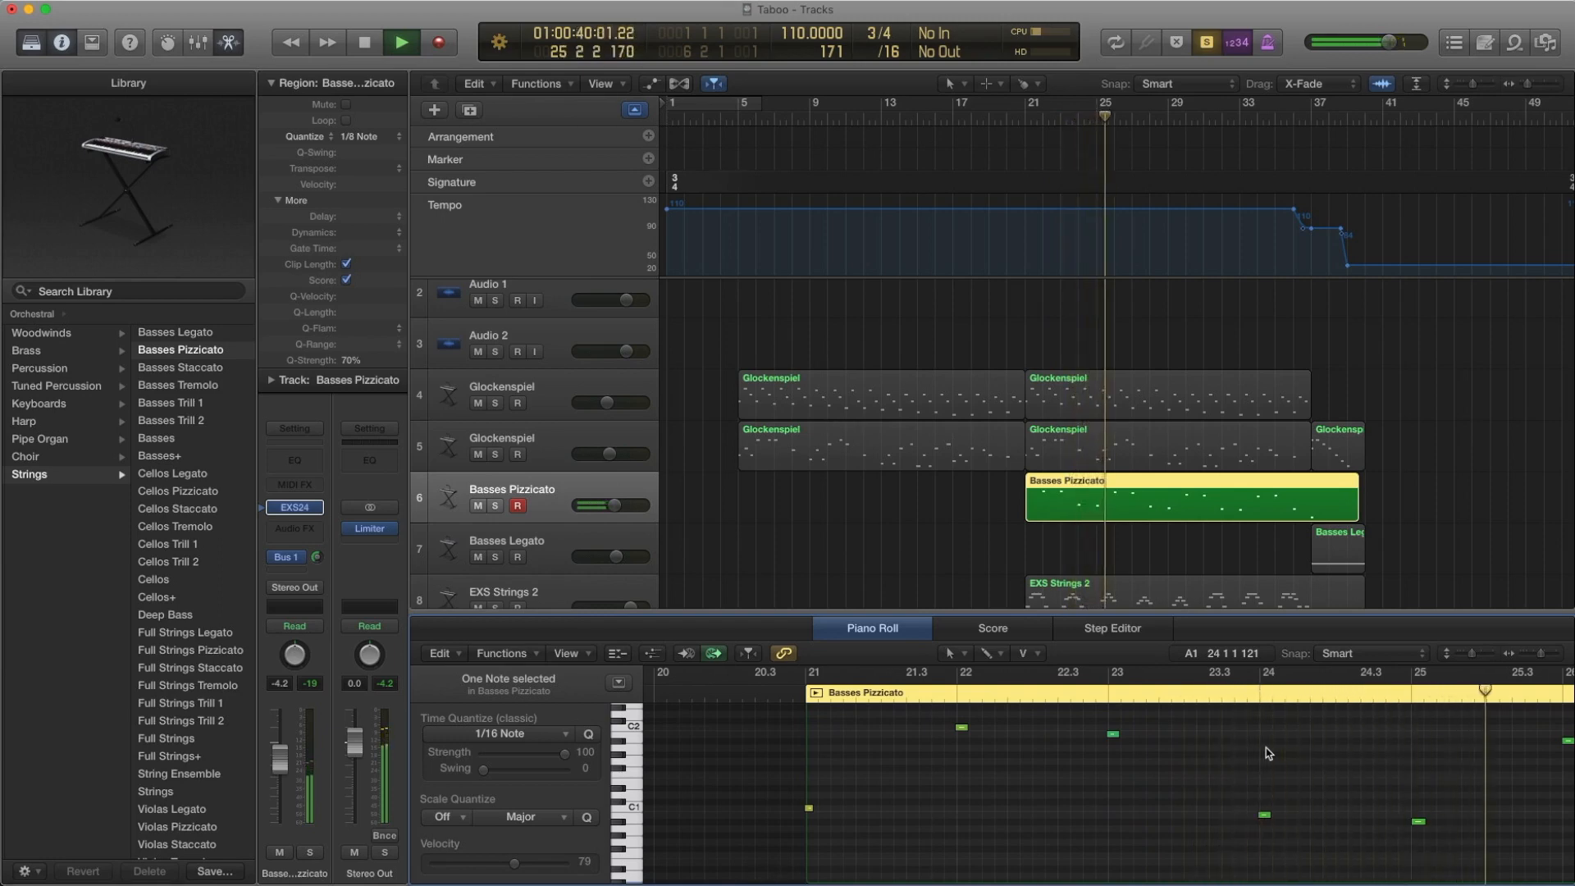
pyautogui.hscroll(3, 1267, 753)
pyautogui.press('space')
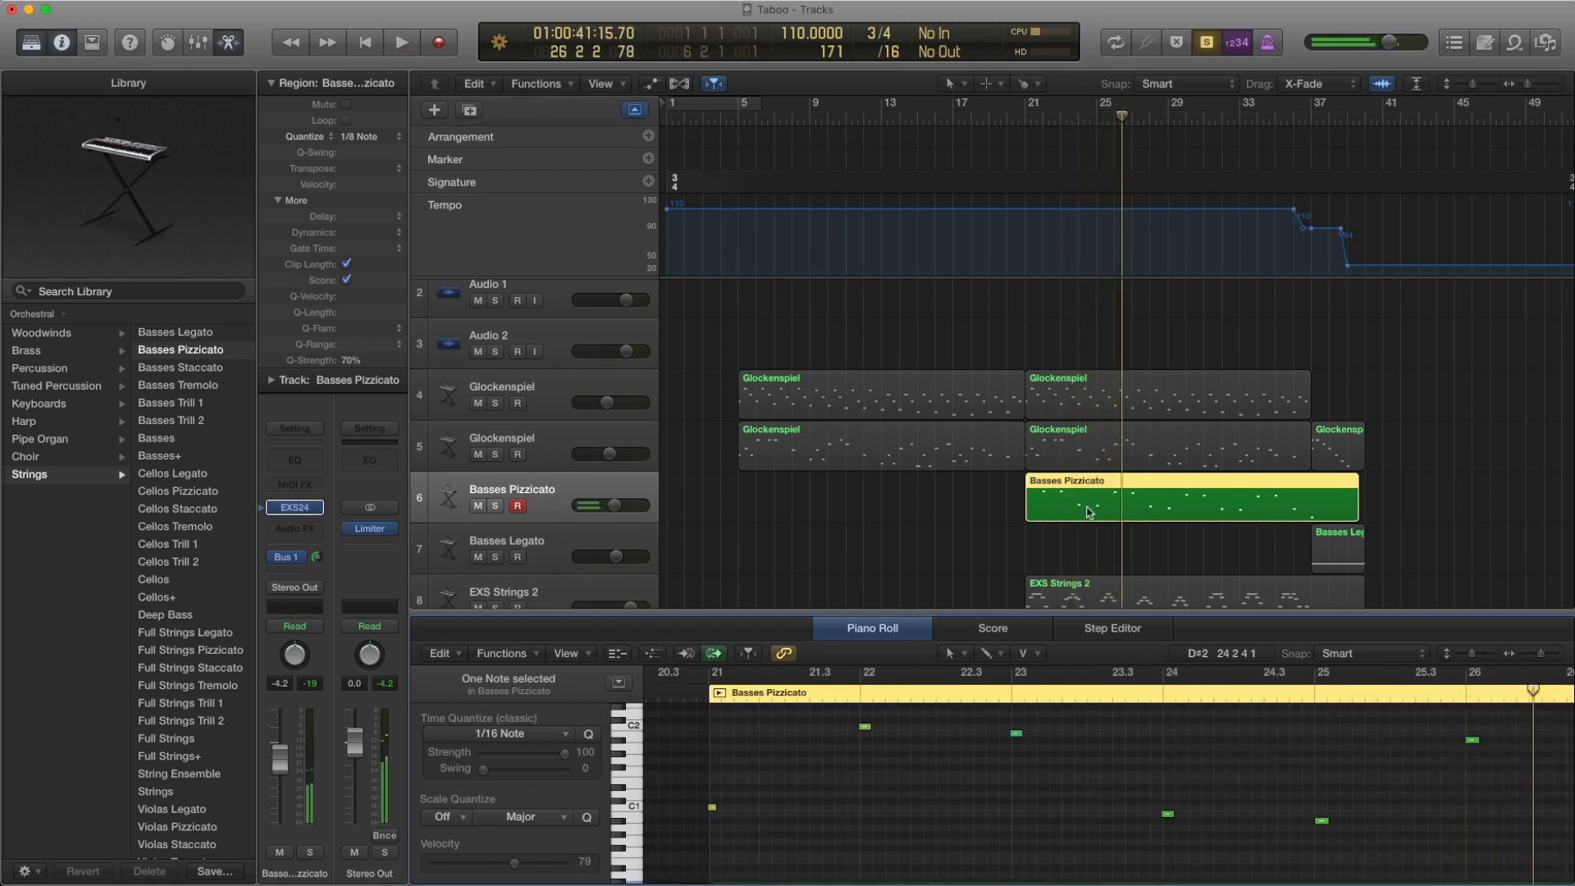
# Reselect the Basses Pizzicato region, view its notes around bars 23 to 28 and close the Piano Roll
pyautogui.click(969, 499)
pyautogui.click(1102, 499)
pyautogui.scroll(1, 1099, 530)
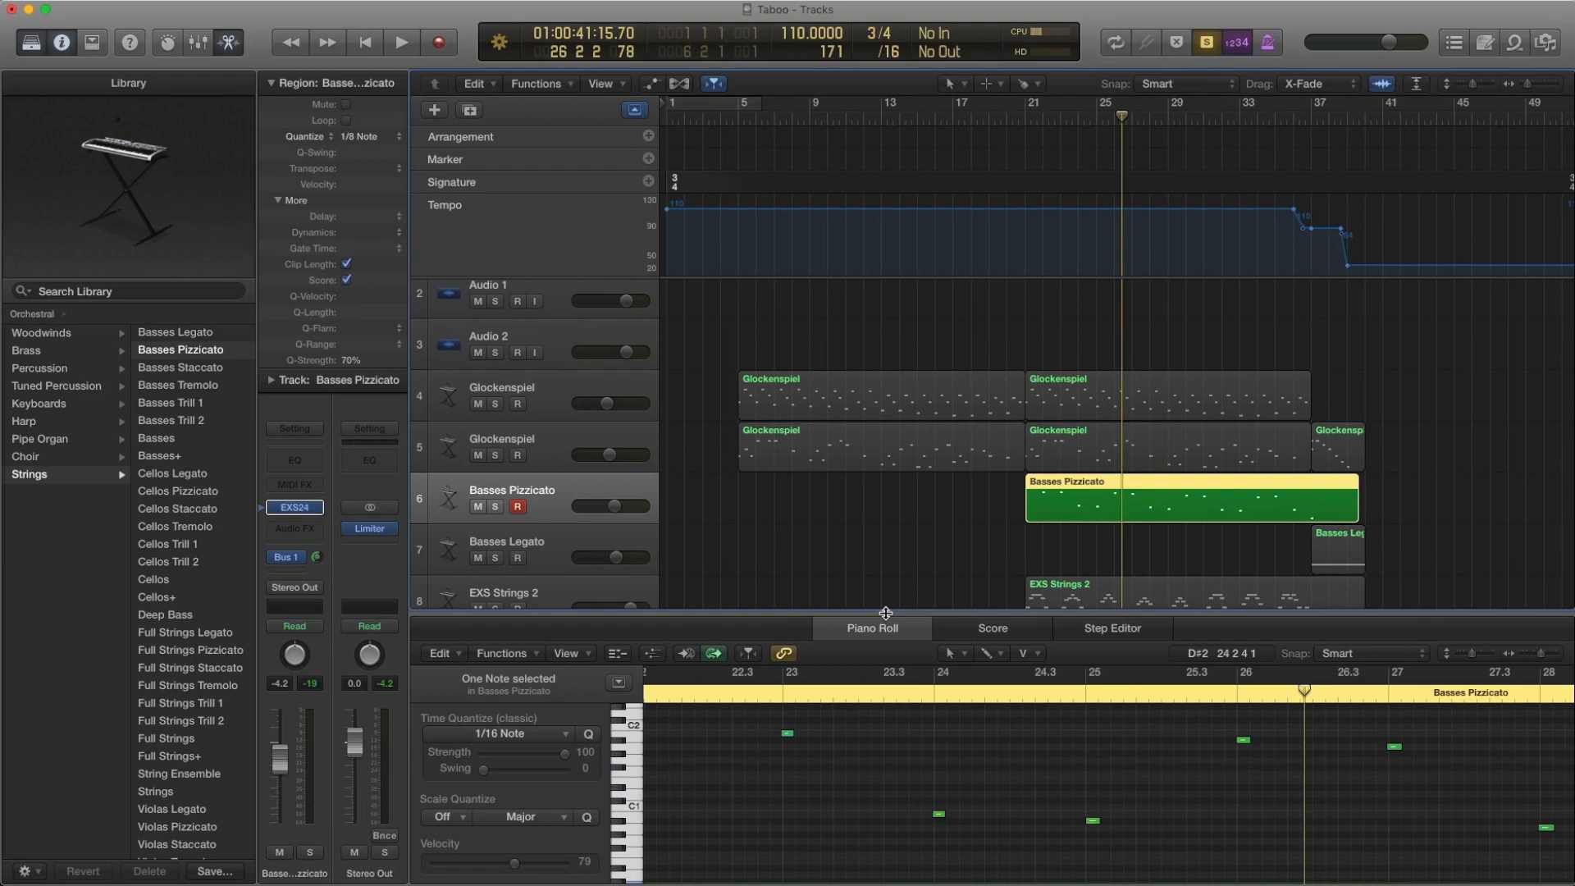
pyautogui.press('p')
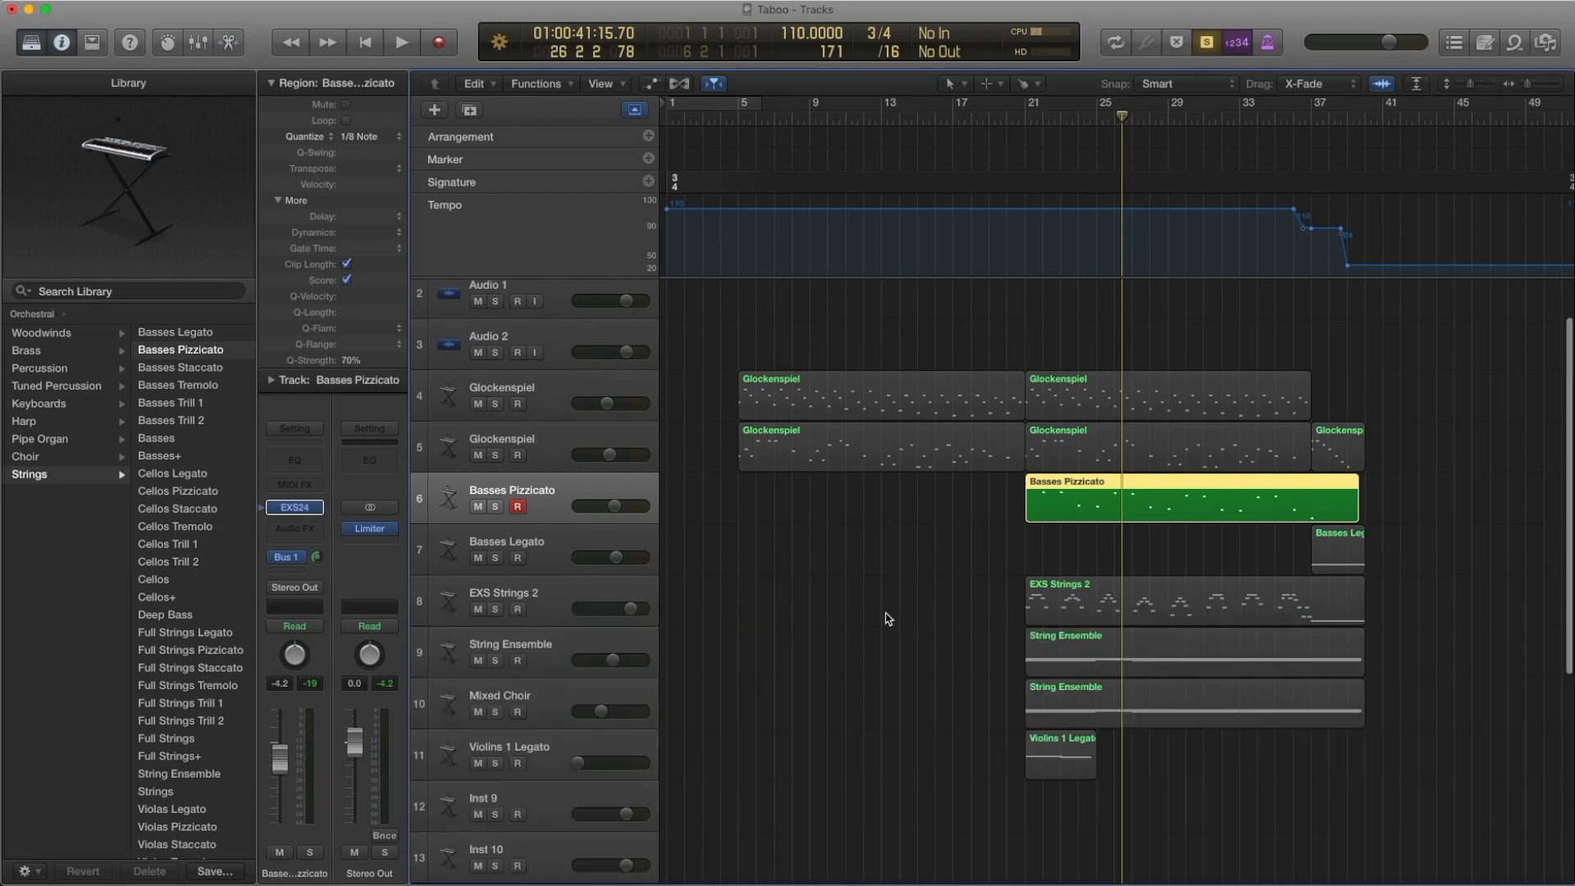
# Look up the EXS Strings 2 track's EXS24 instrument in the Pop Strings library and select its region
pyautogui.click(554, 603)
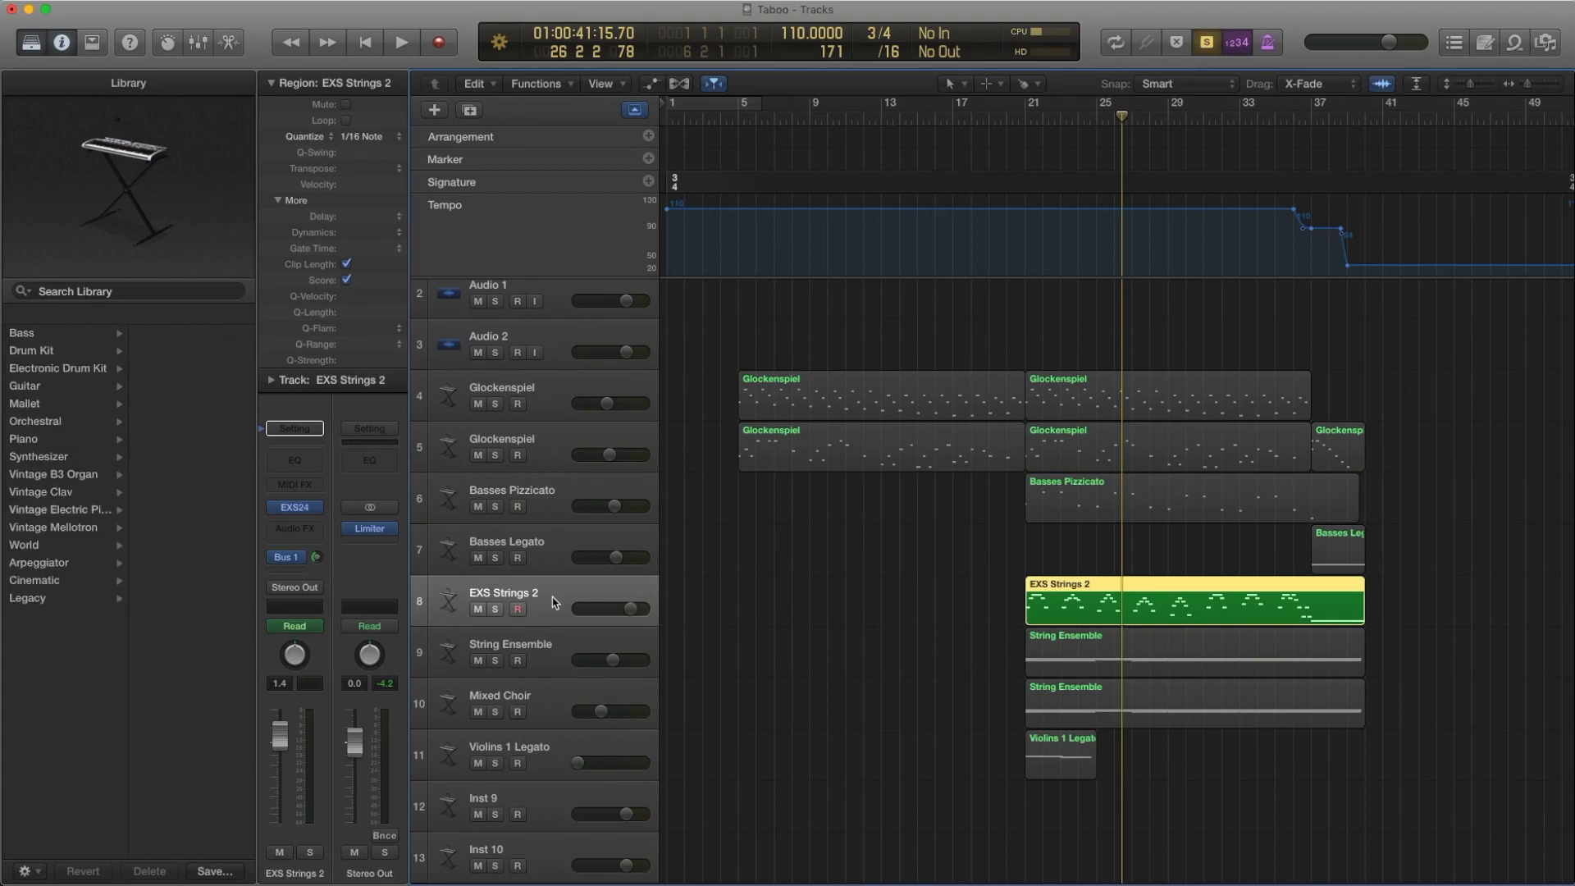
pyautogui.click(261, 509)
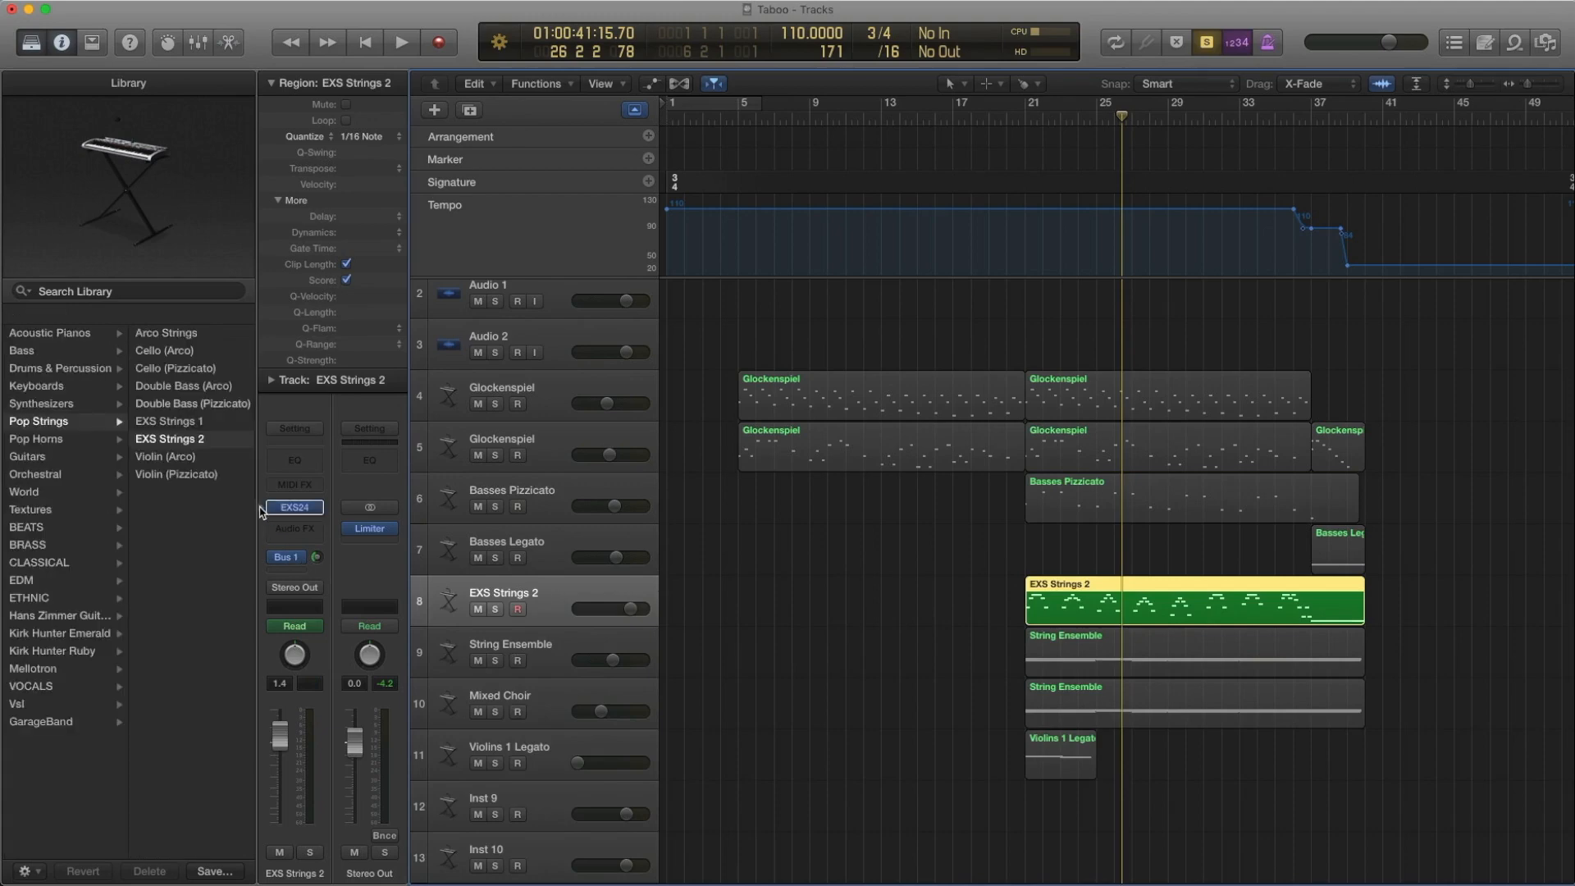
pyautogui.moveTo(866, 575); pyautogui.dragTo(1073, 598)
# Rewind to bar 21 and play the EXS Strings 2 region to bar 24, opening its notes in the Piano Roll
pyautogui.press(',')
pyautogui.press(',')
pyautogui.press(',')
pyautogui.press(',')
pyautogui.press(',')
pyautogui.press(',')
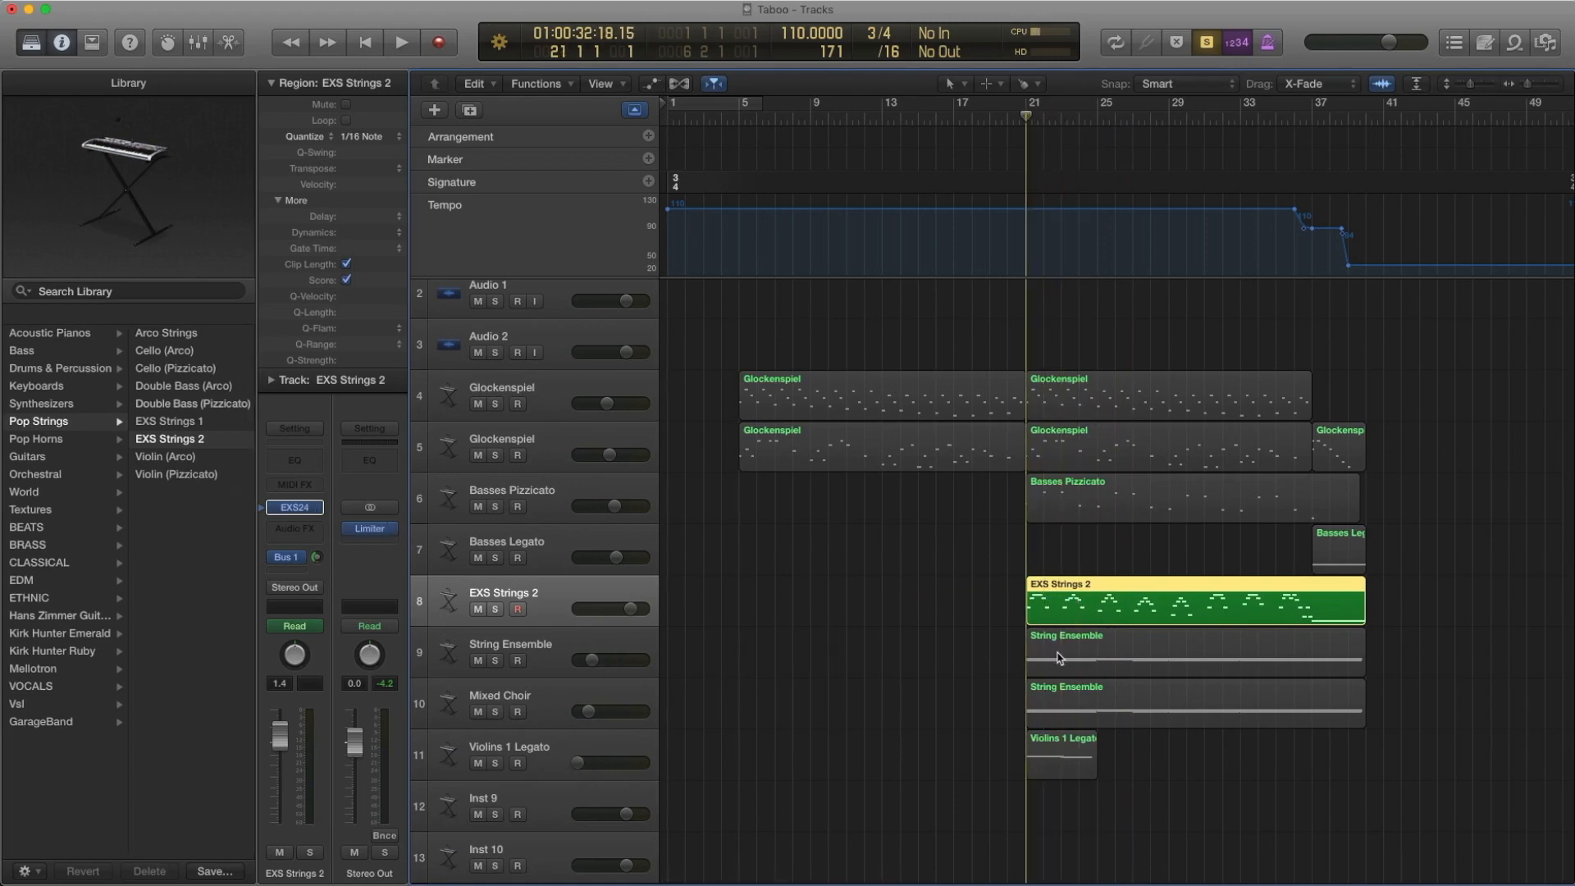
pyautogui.press('space')
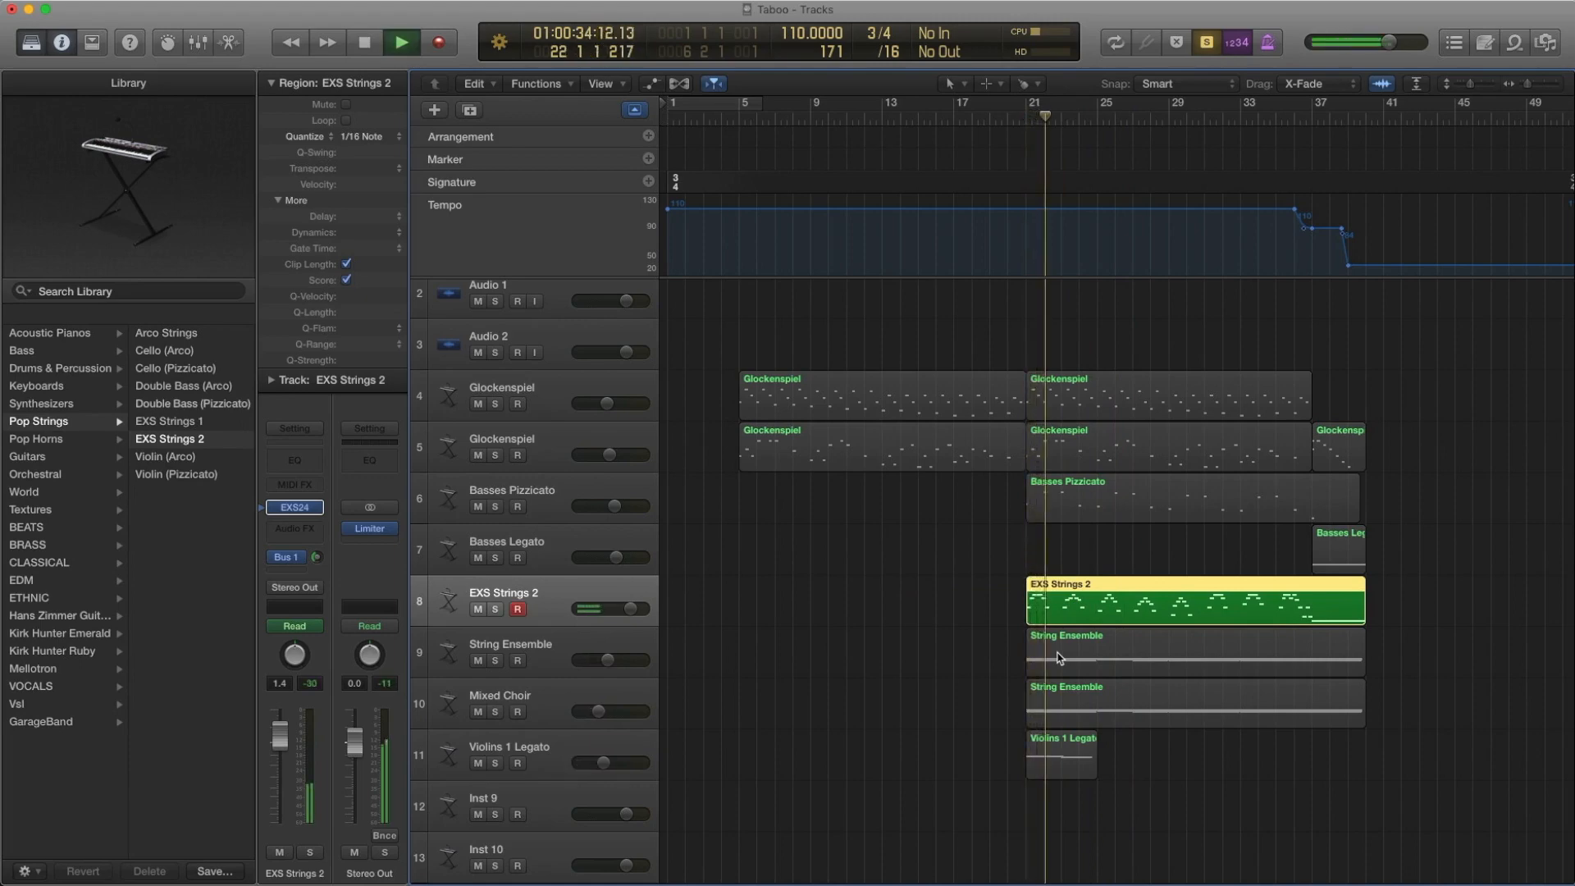
pyautogui.press('p')
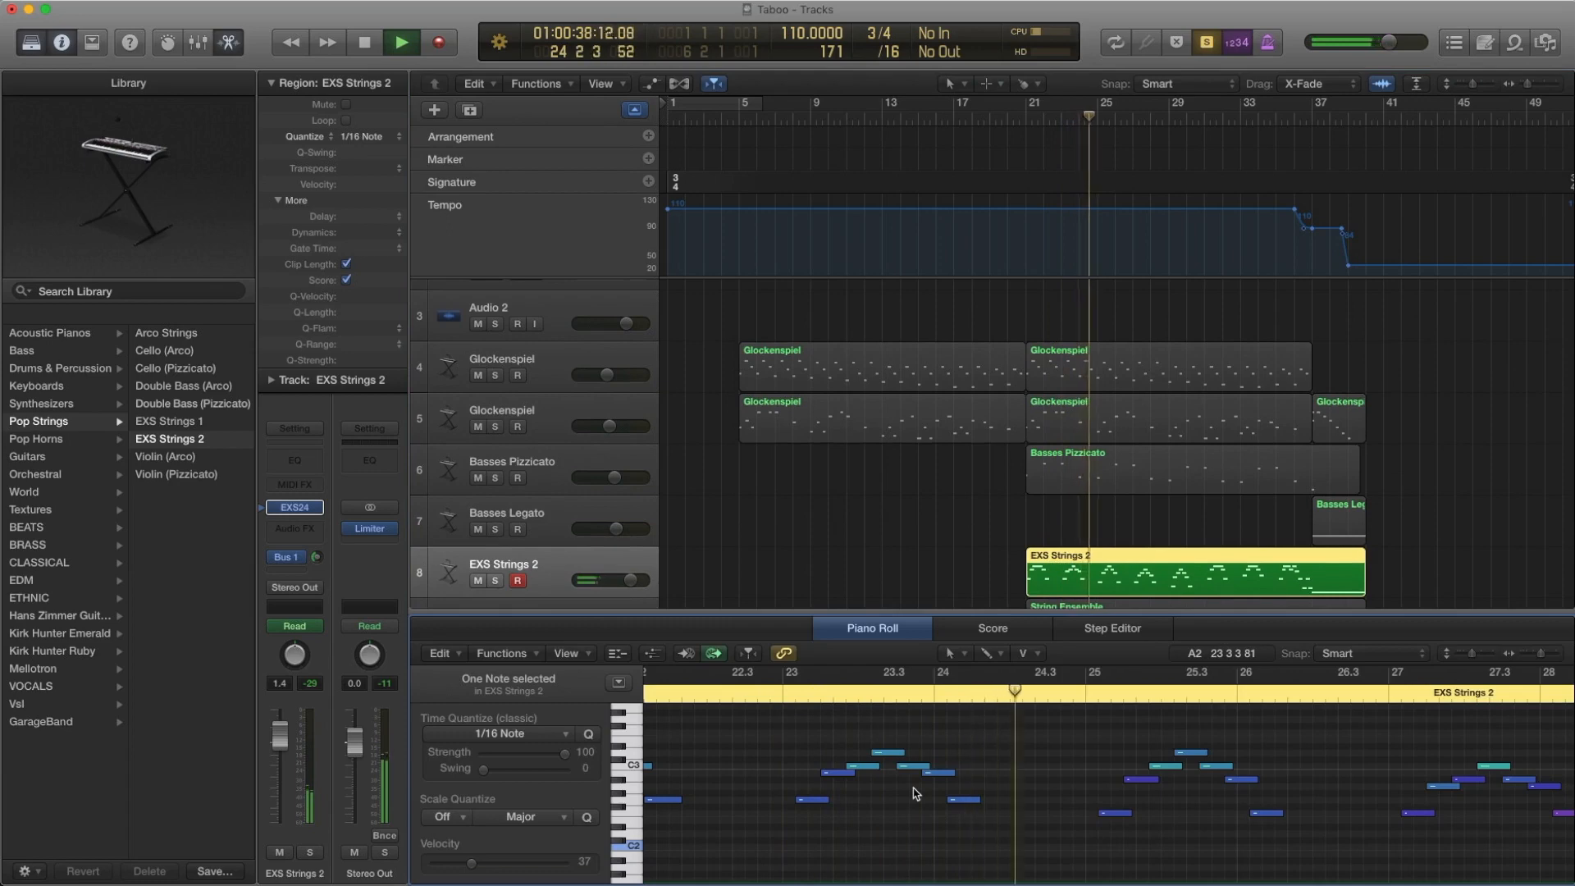
pyautogui.press('space')
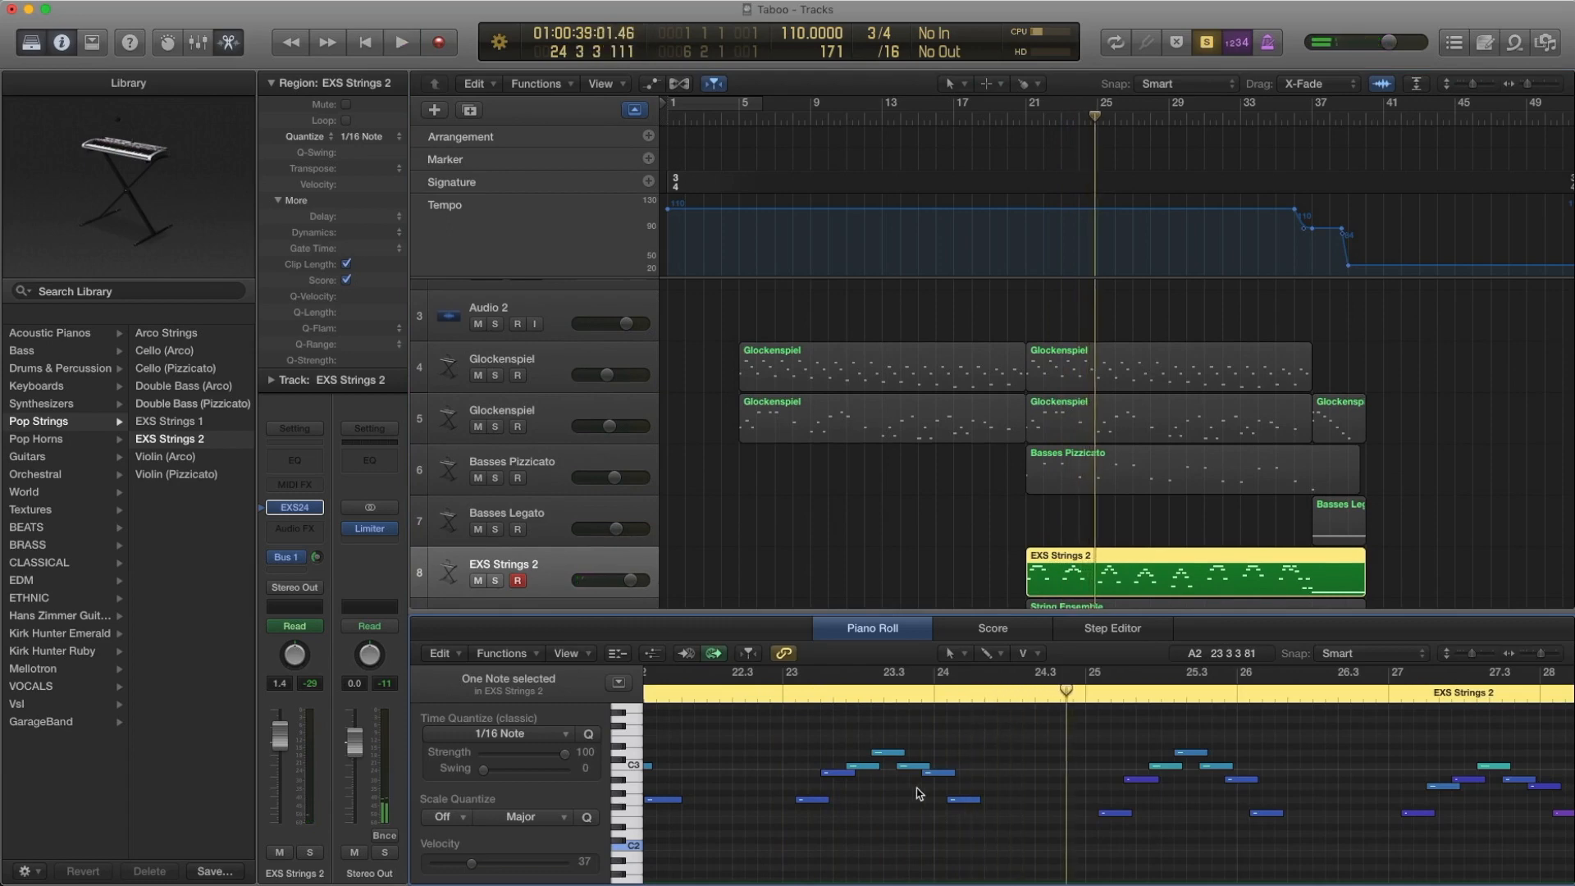
# Show the tracks' volume automation, examine the curves from EXS Strings 2 down to Violins 1 Legato, and hide it
pyautogui.scroll(-1, 995, 586)
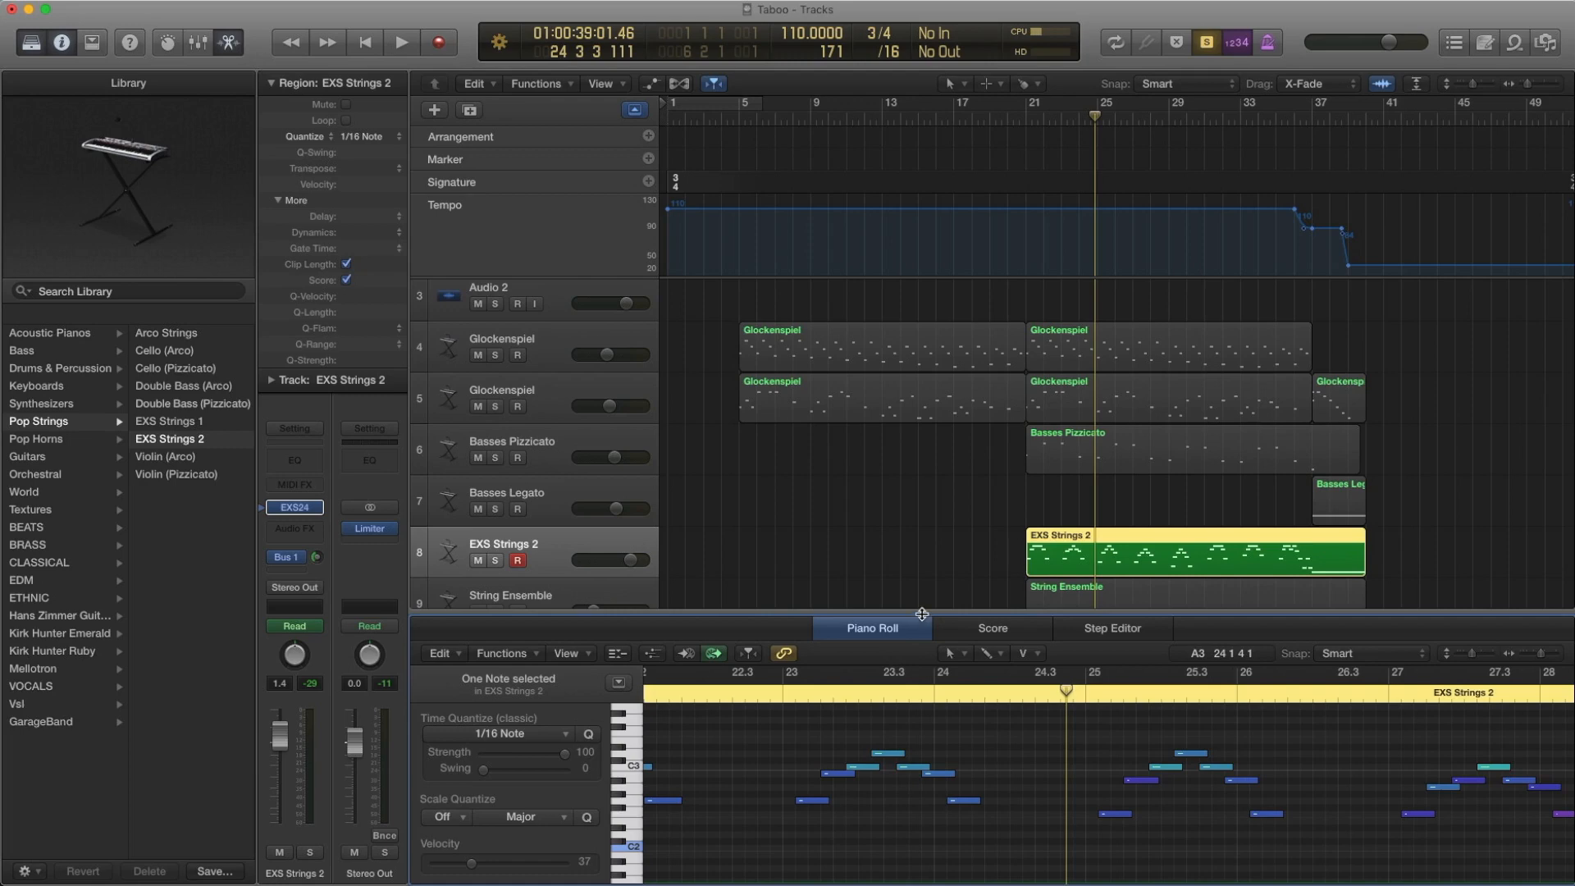
pyautogui.scroll(-2, 969, 450)
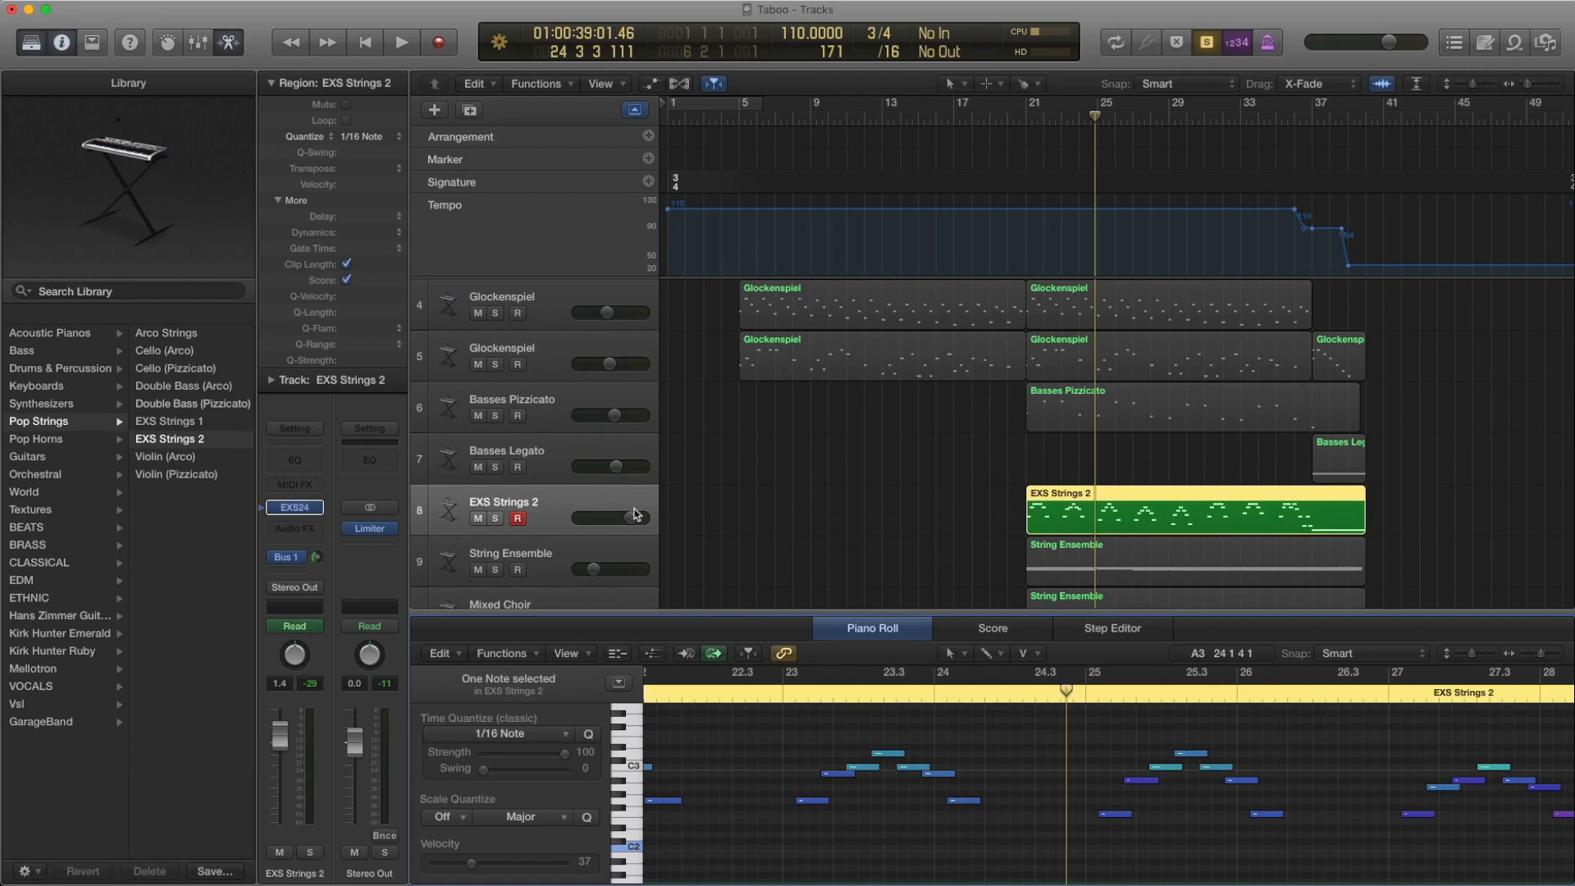
pyautogui.press('a')
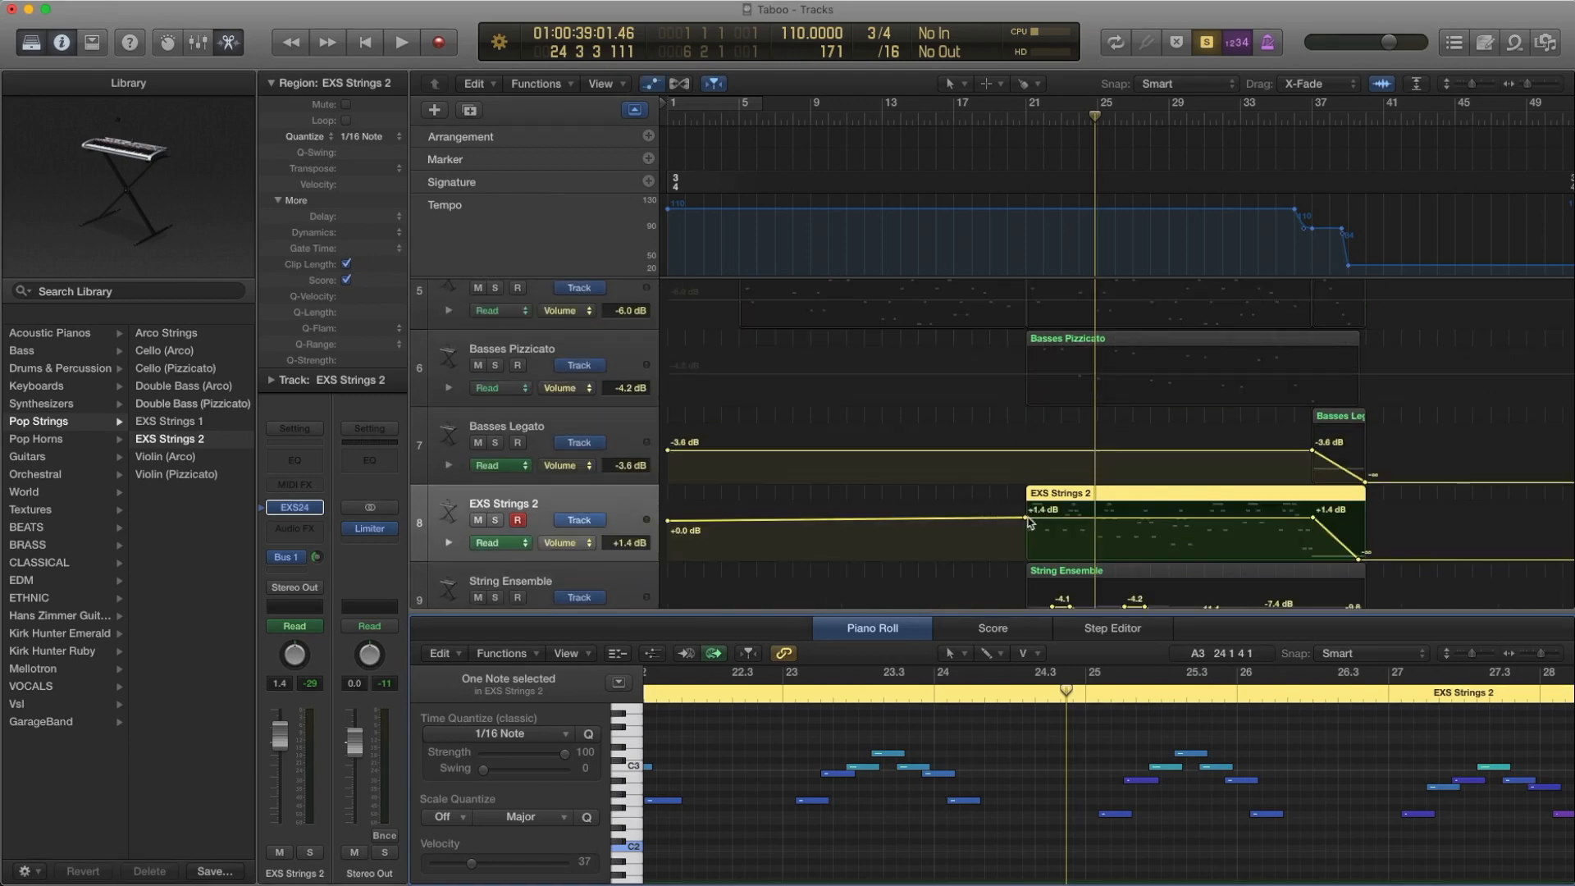
pyautogui.scroll(-5, 1374, 573)
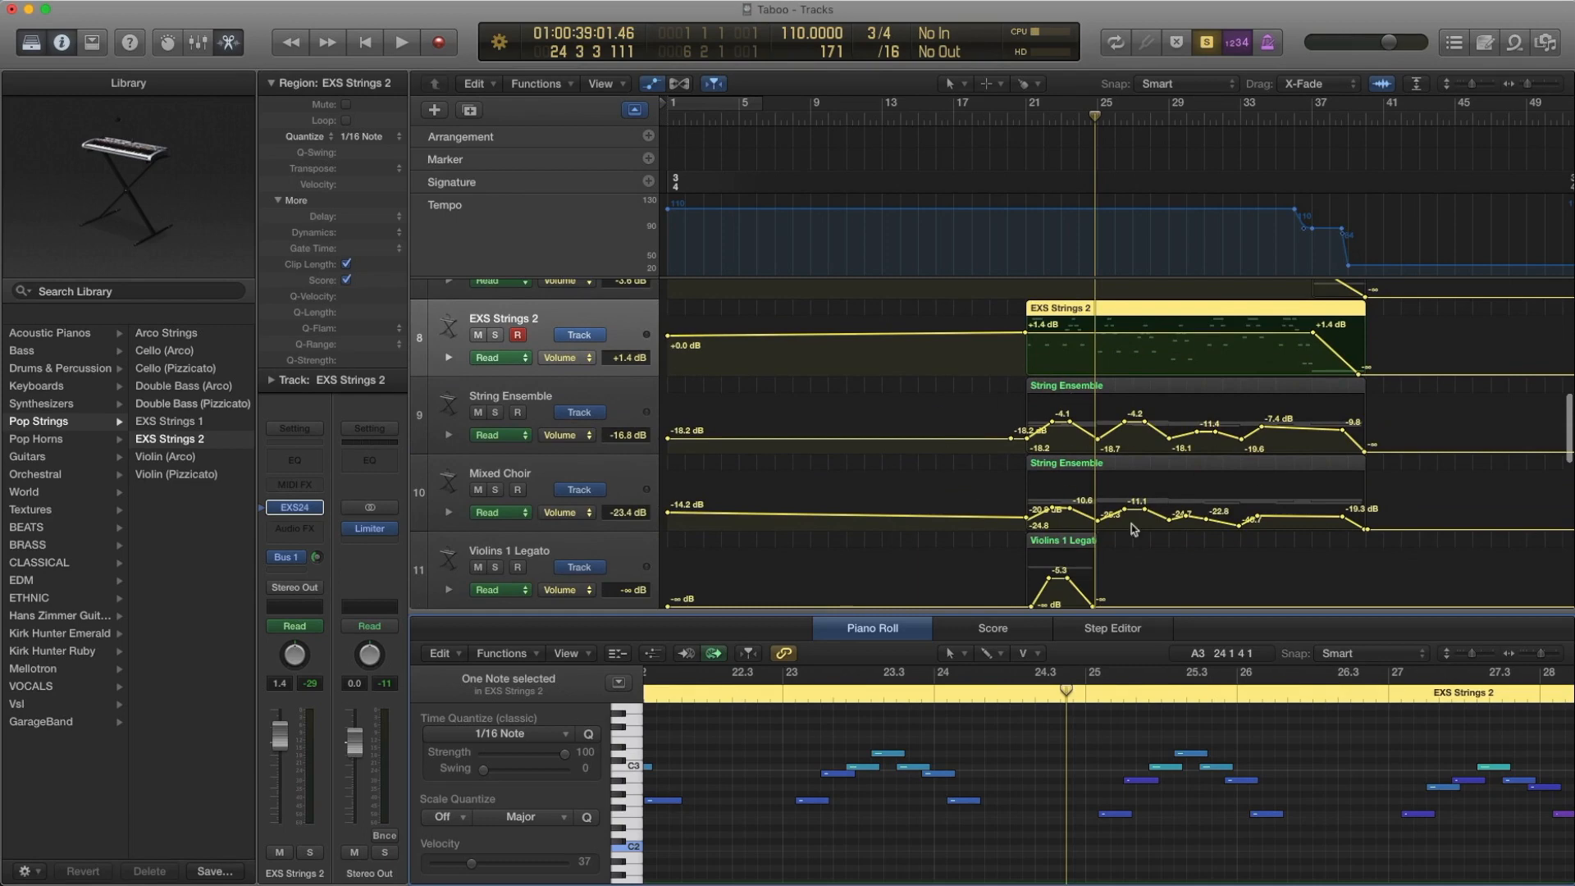
pyautogui.press('a')
pyautogui.scroll(3, 993, 415)
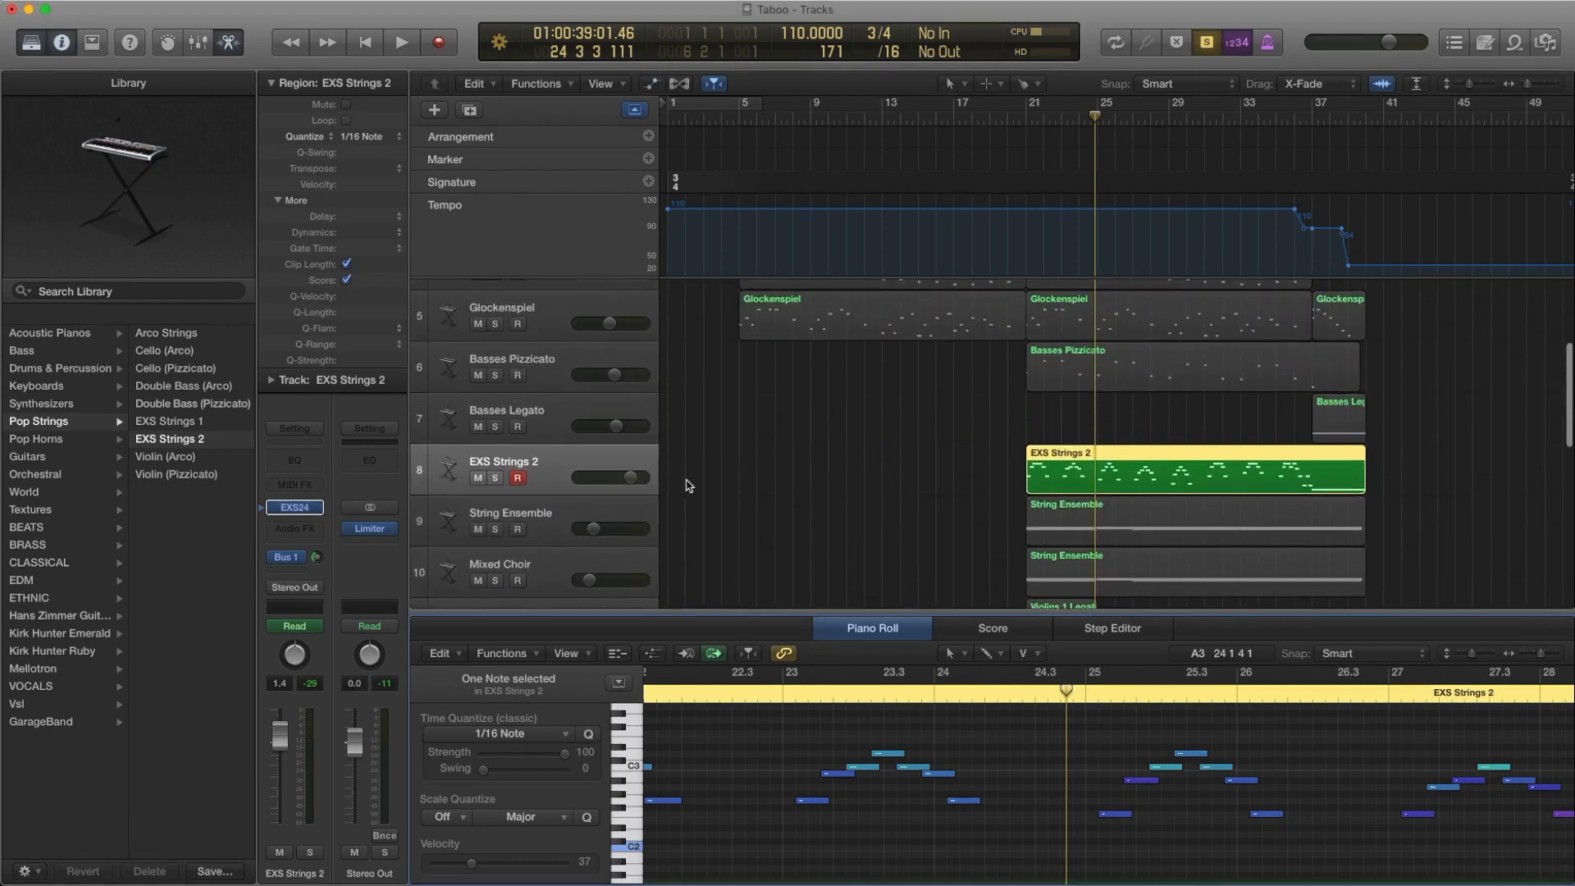
# Select the String Ensemble track and look up its EXS24 instrument in the Orchestral Strings library
pyautogui.click(568, 511)
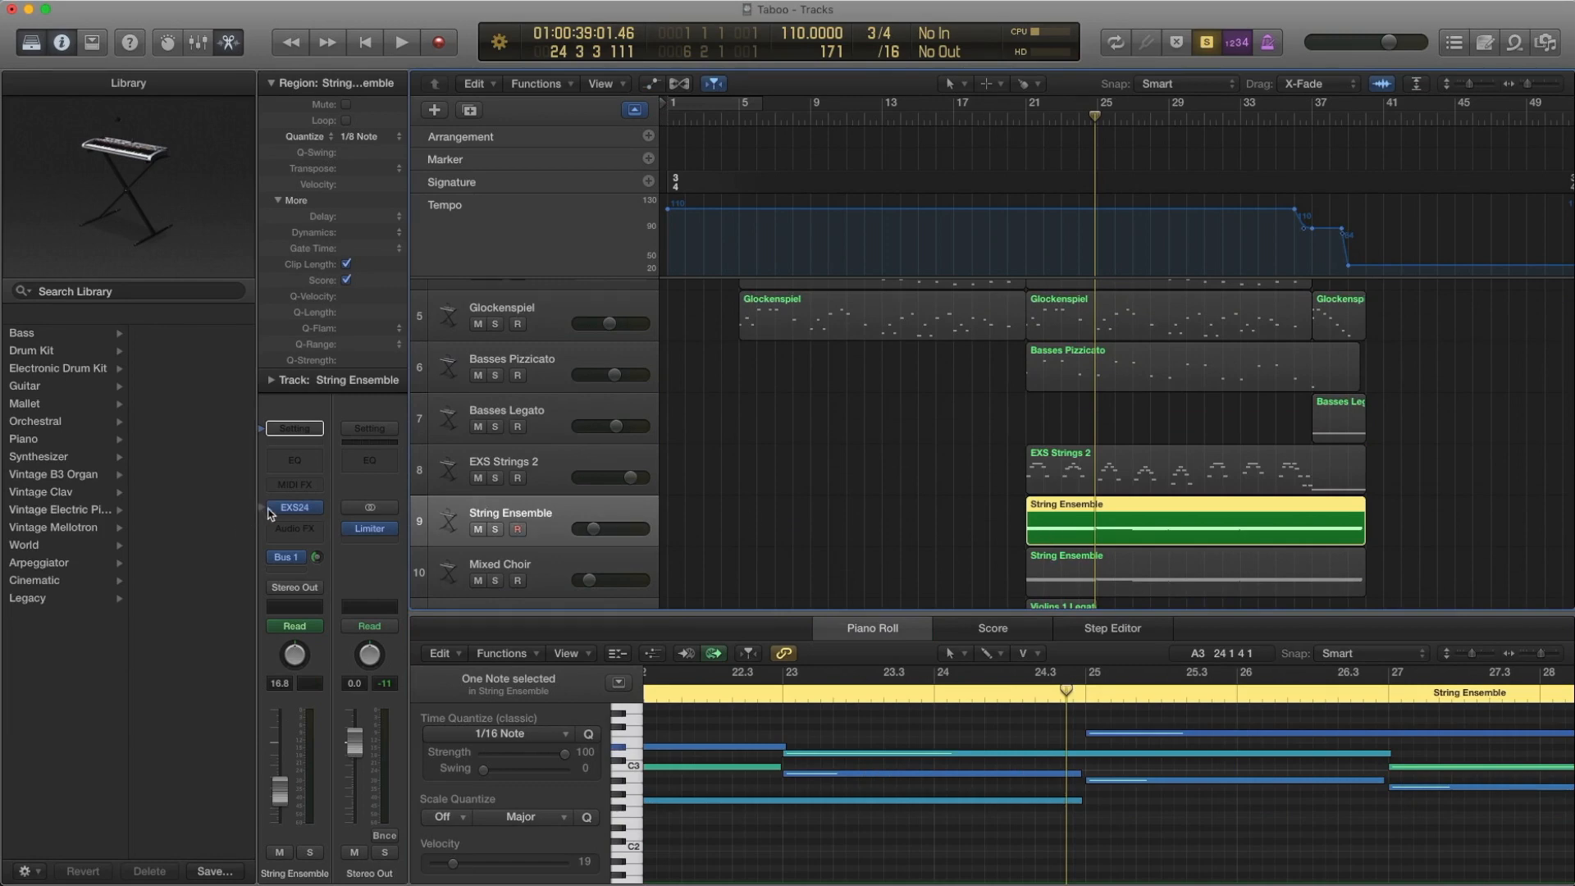
pyautogui.click(294, 507)
pyautogui.hscroll(-3, 147, 489)
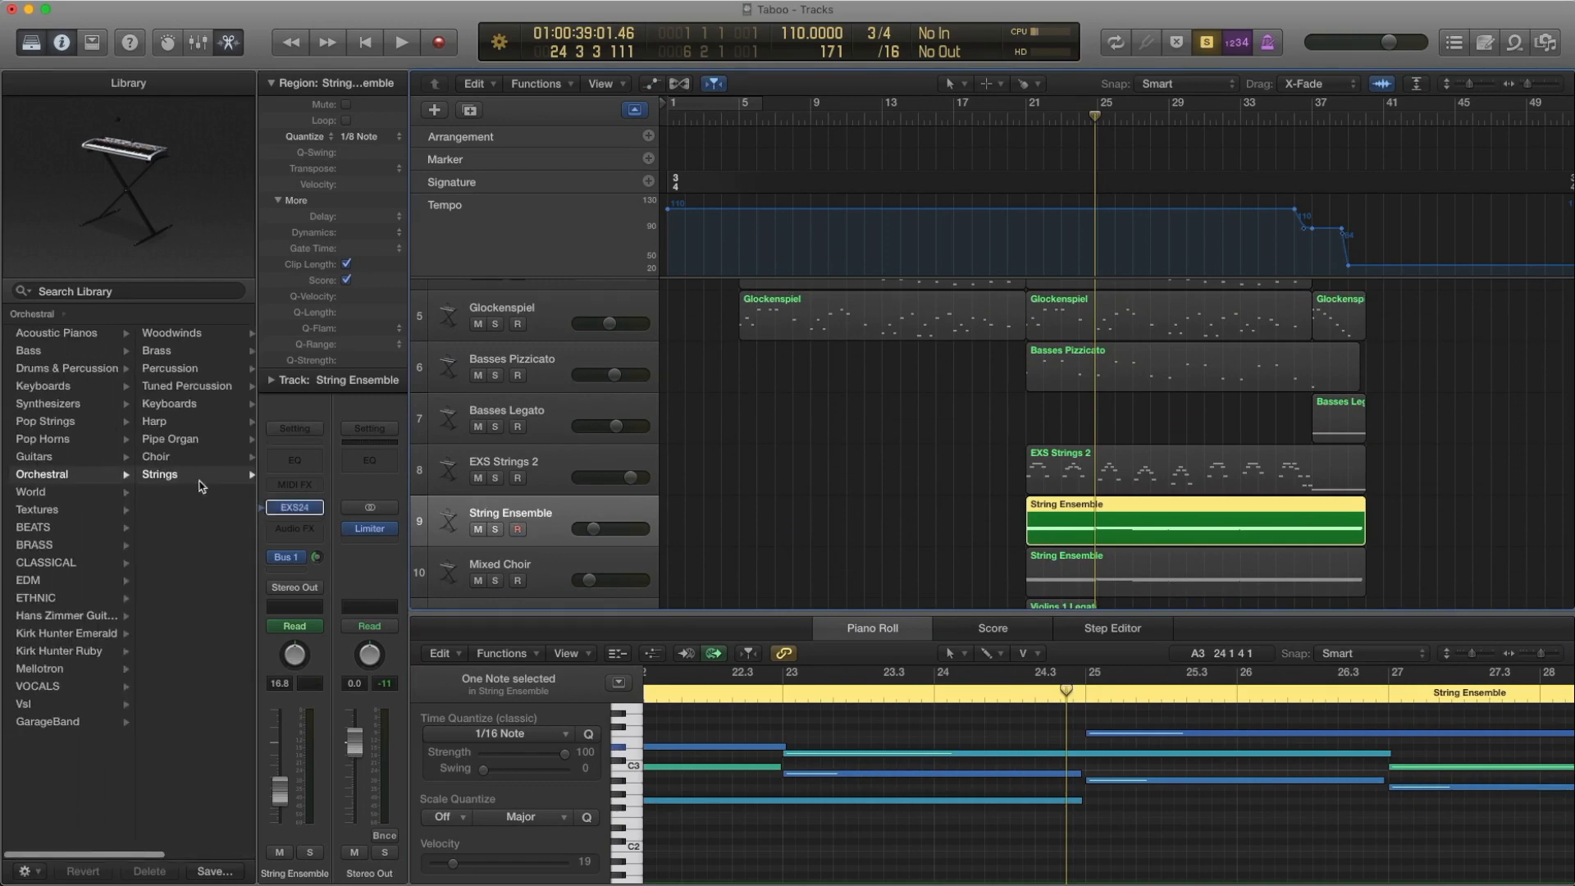
pyautogui.hscroll(3, 208, 685)
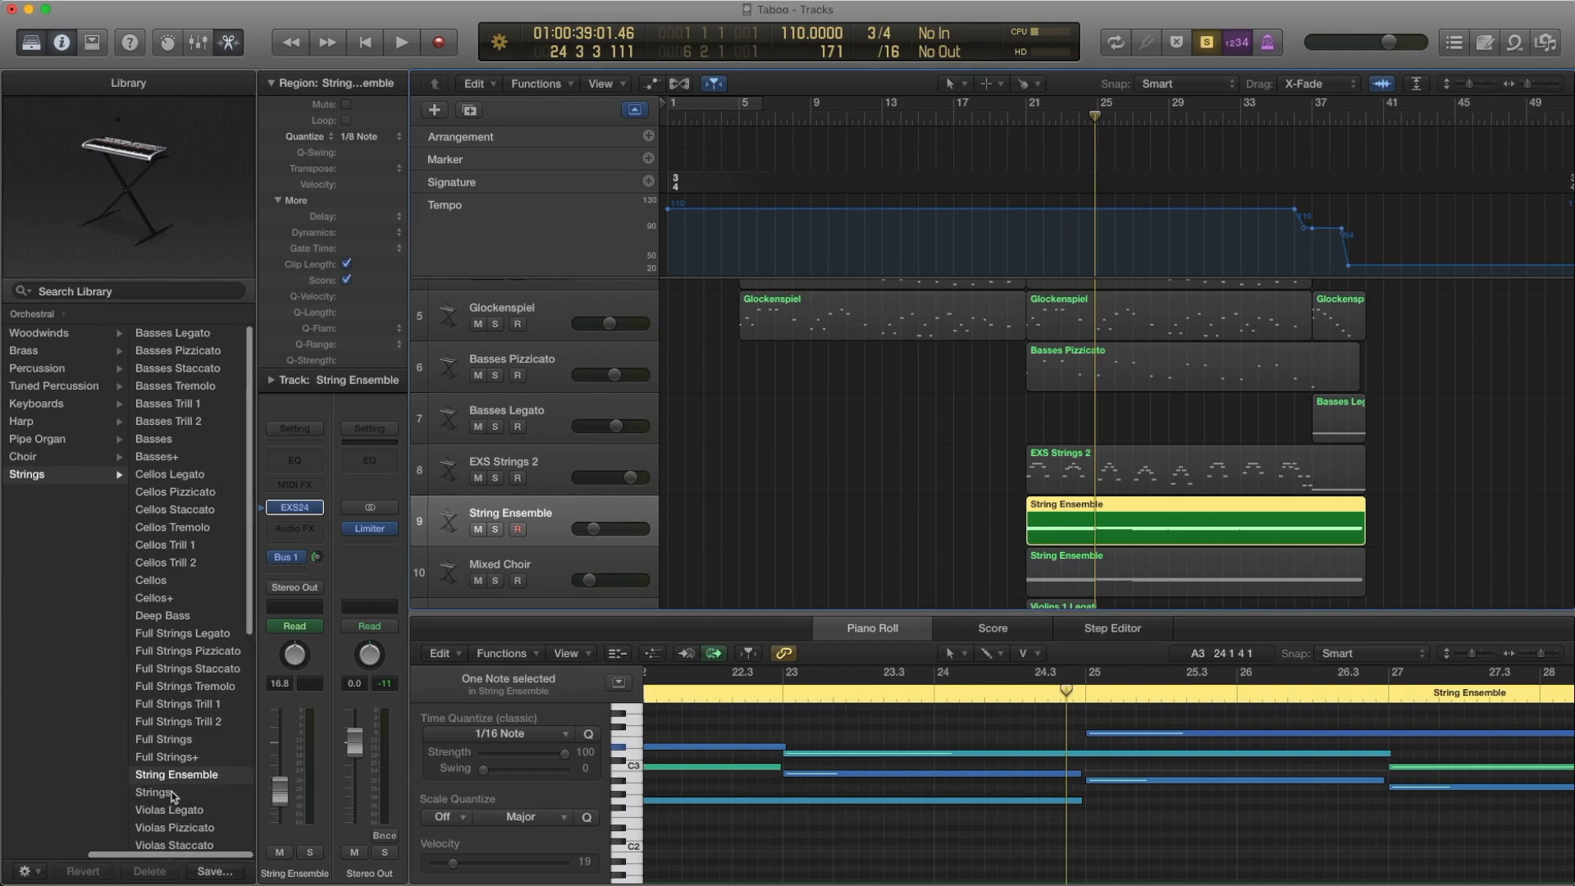
pyautogui.scroll(1, 960, 513)
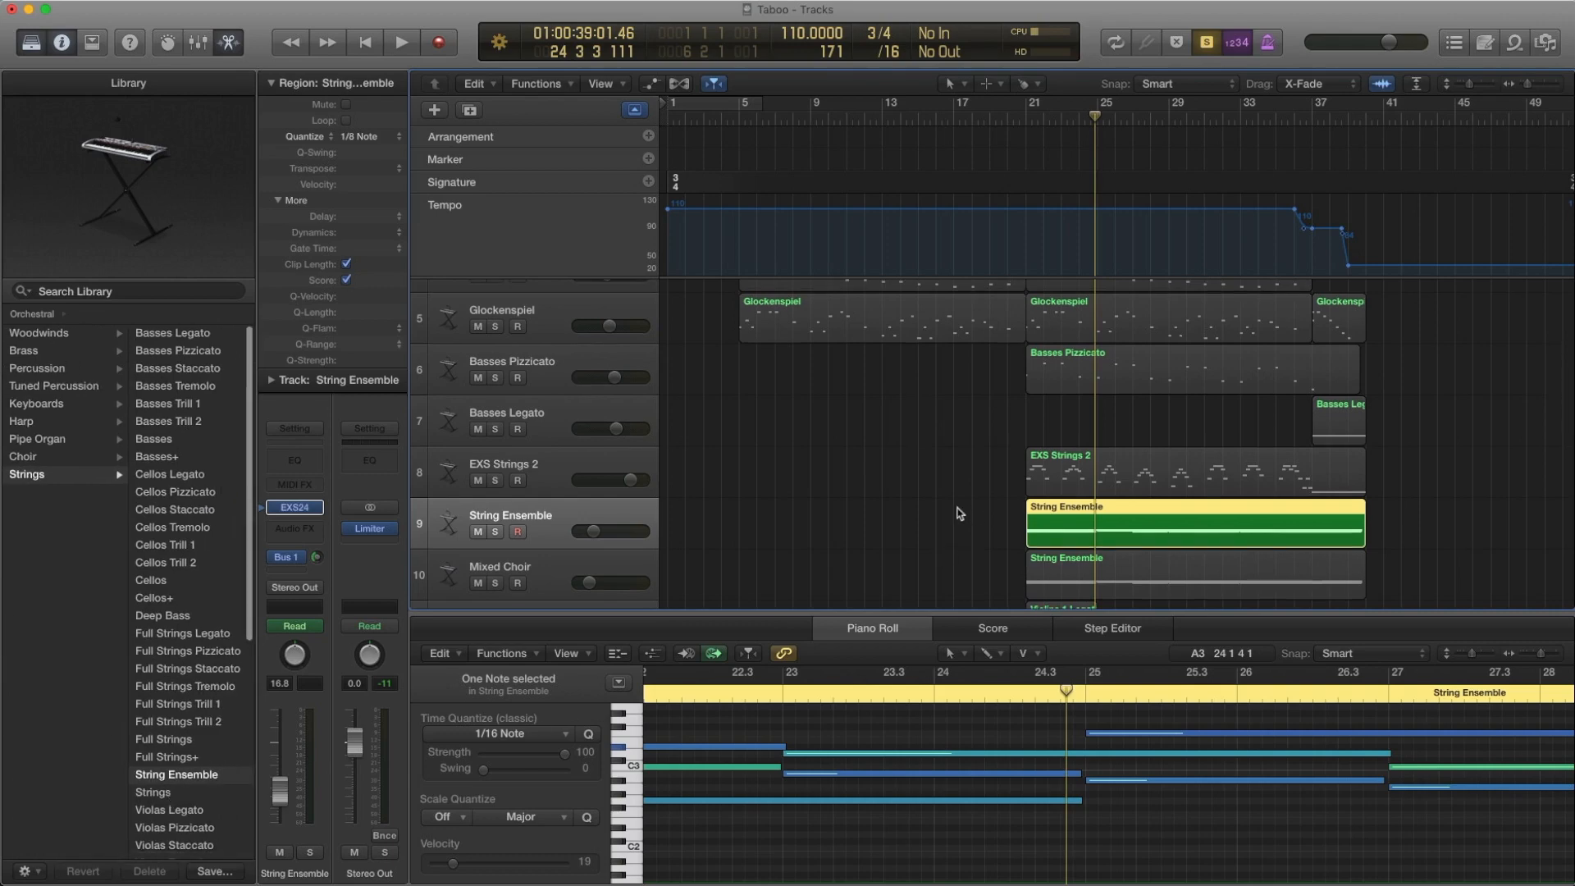
# Rewind to bar 21 and play the String Ensemble track's region to bar 27
pyautogui.press(',')
pyautogui.press(',')
pyautogui.press(',')
pyautogui.press(',')
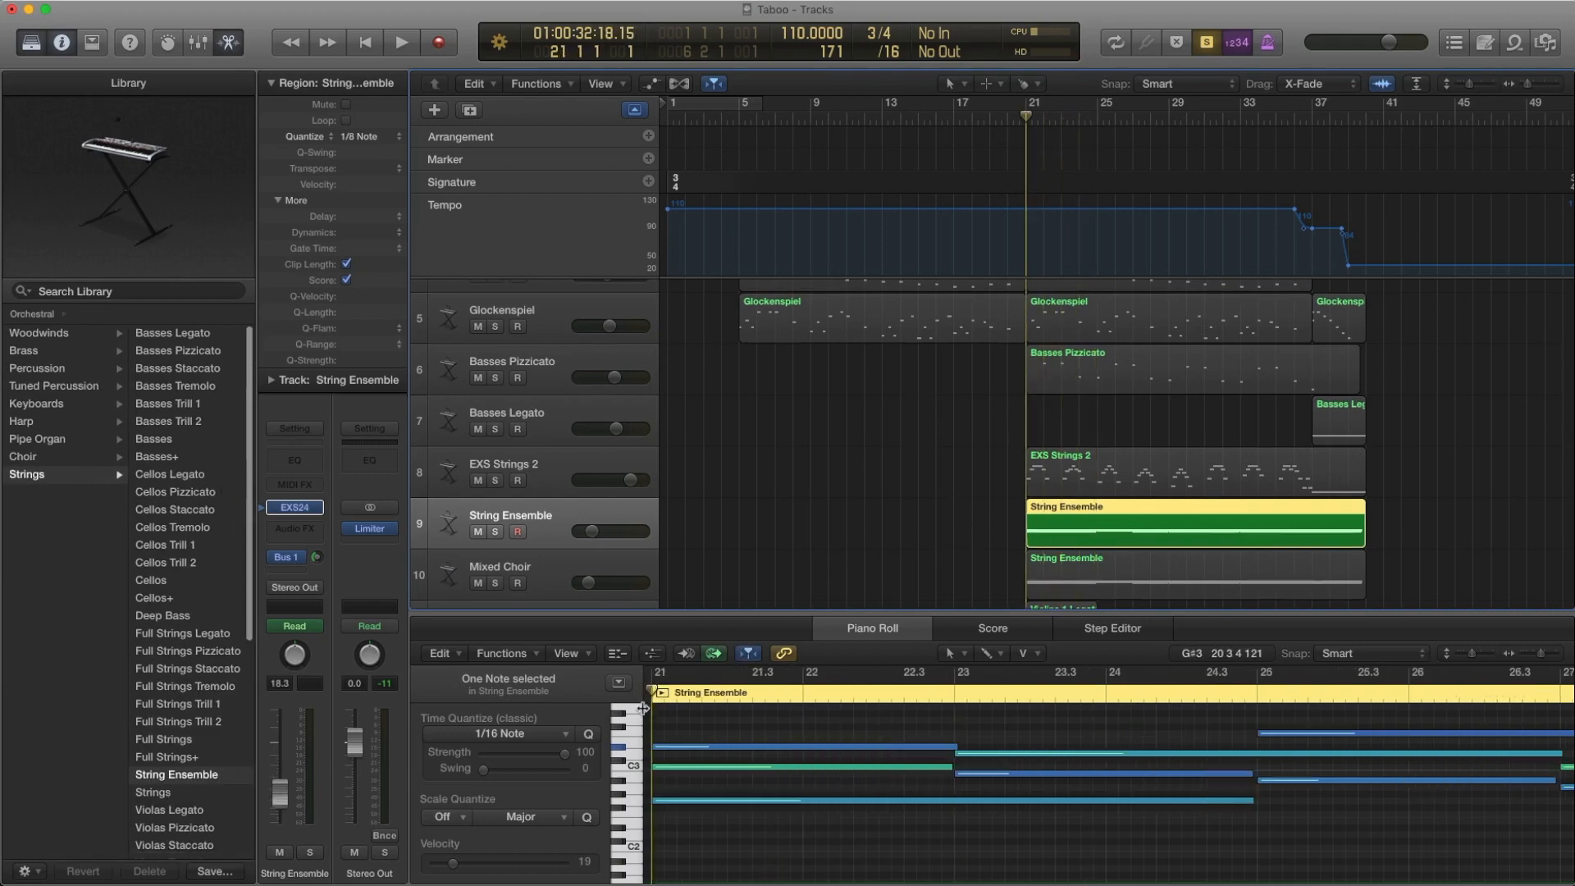
pyautogui.press('space')
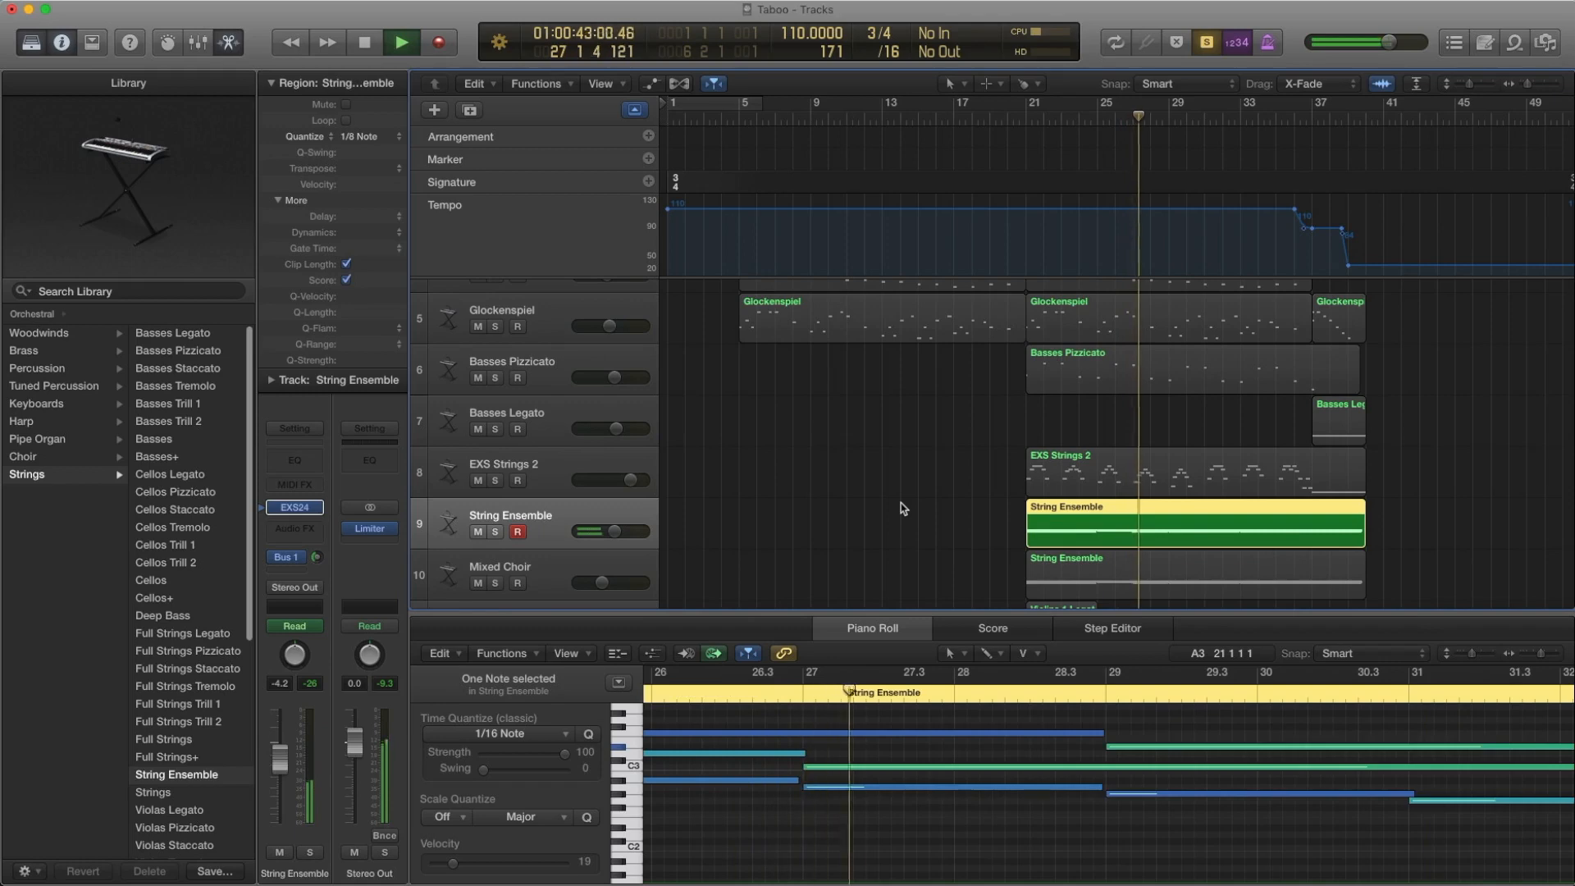
pyautogui.press('space')
# Show the String Ensemble track's volume automation, hide it and reselect the track's region
pyautogui.press('a')
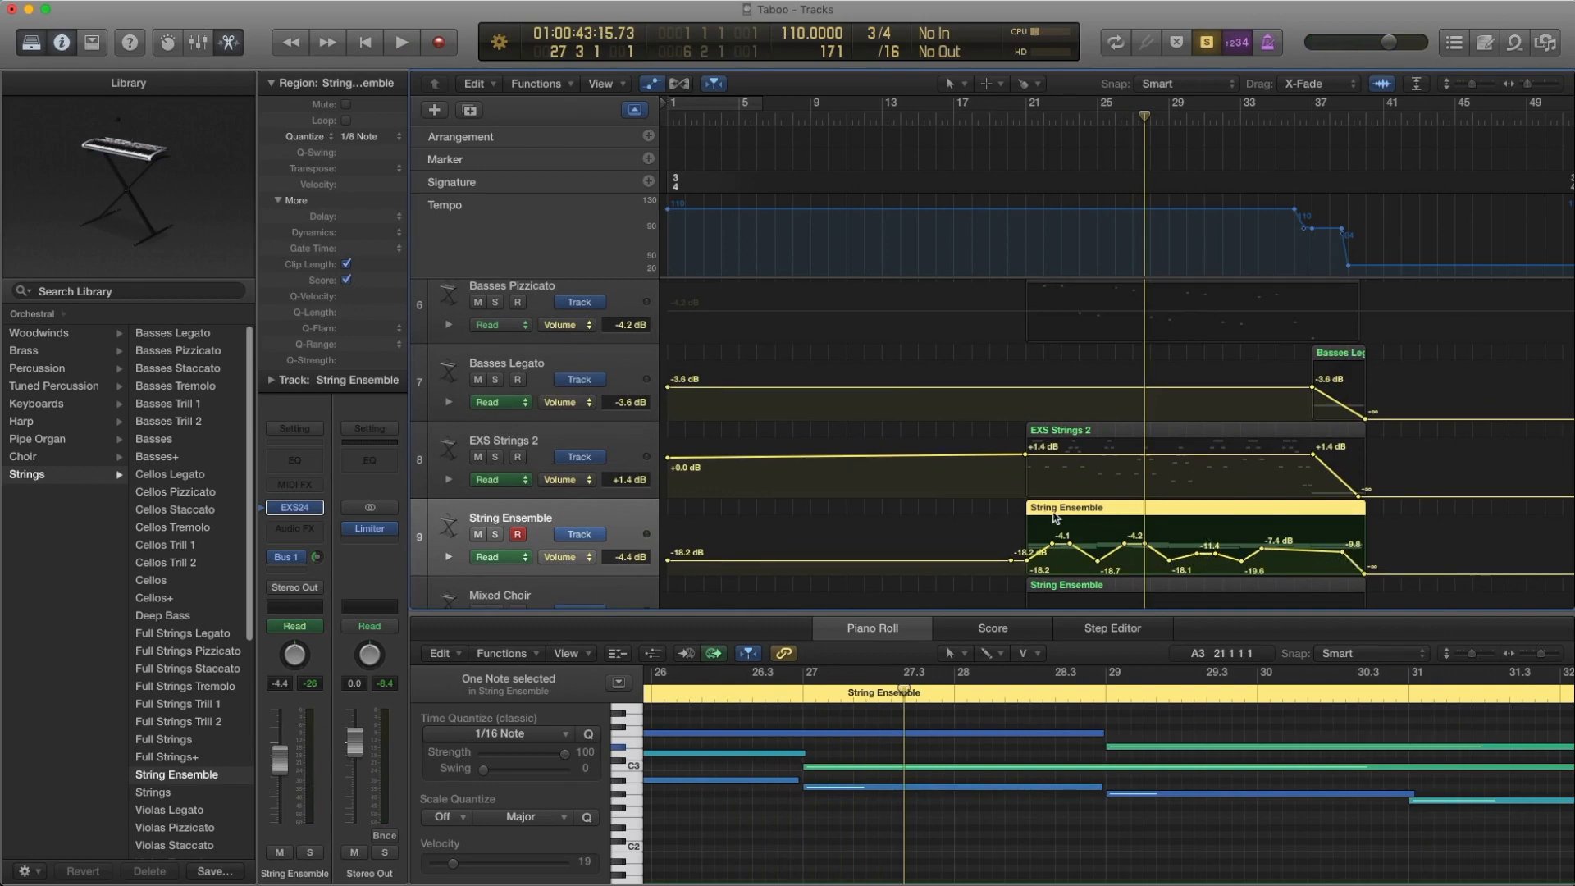
pyautogui.press('a')
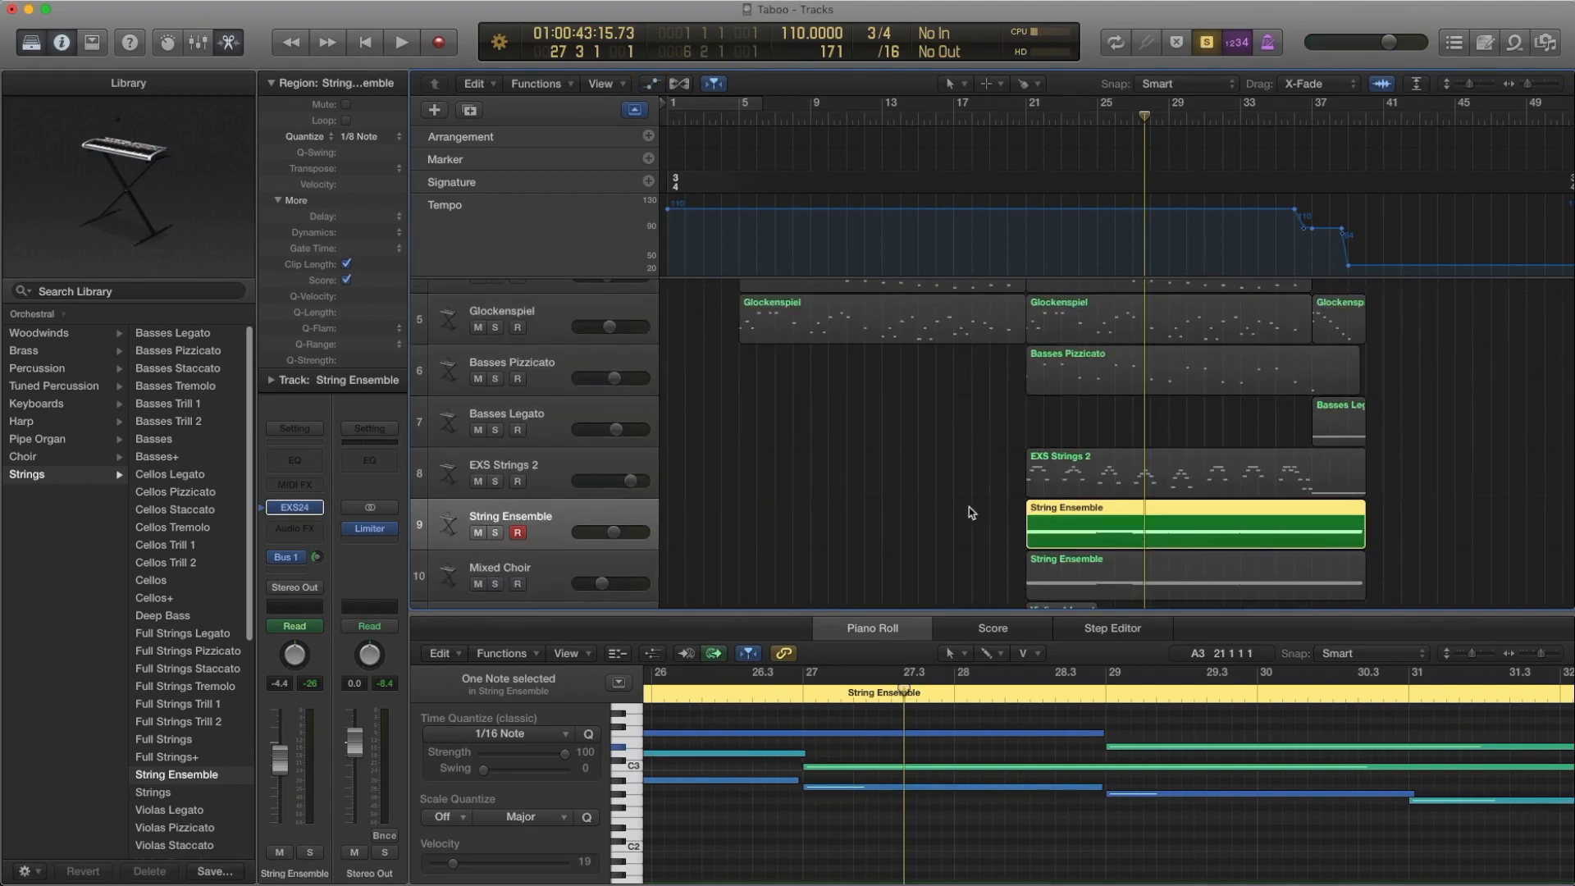
pyautogui.click(930, 523)
pyautogui.click(1090, 520)
# Rewind the playhead to bar 21 and select the EXS Strings 2 and String Ensemble regions together
pyautogui.press(',')
pyautogui.press(',')
pyautogui.press(',')
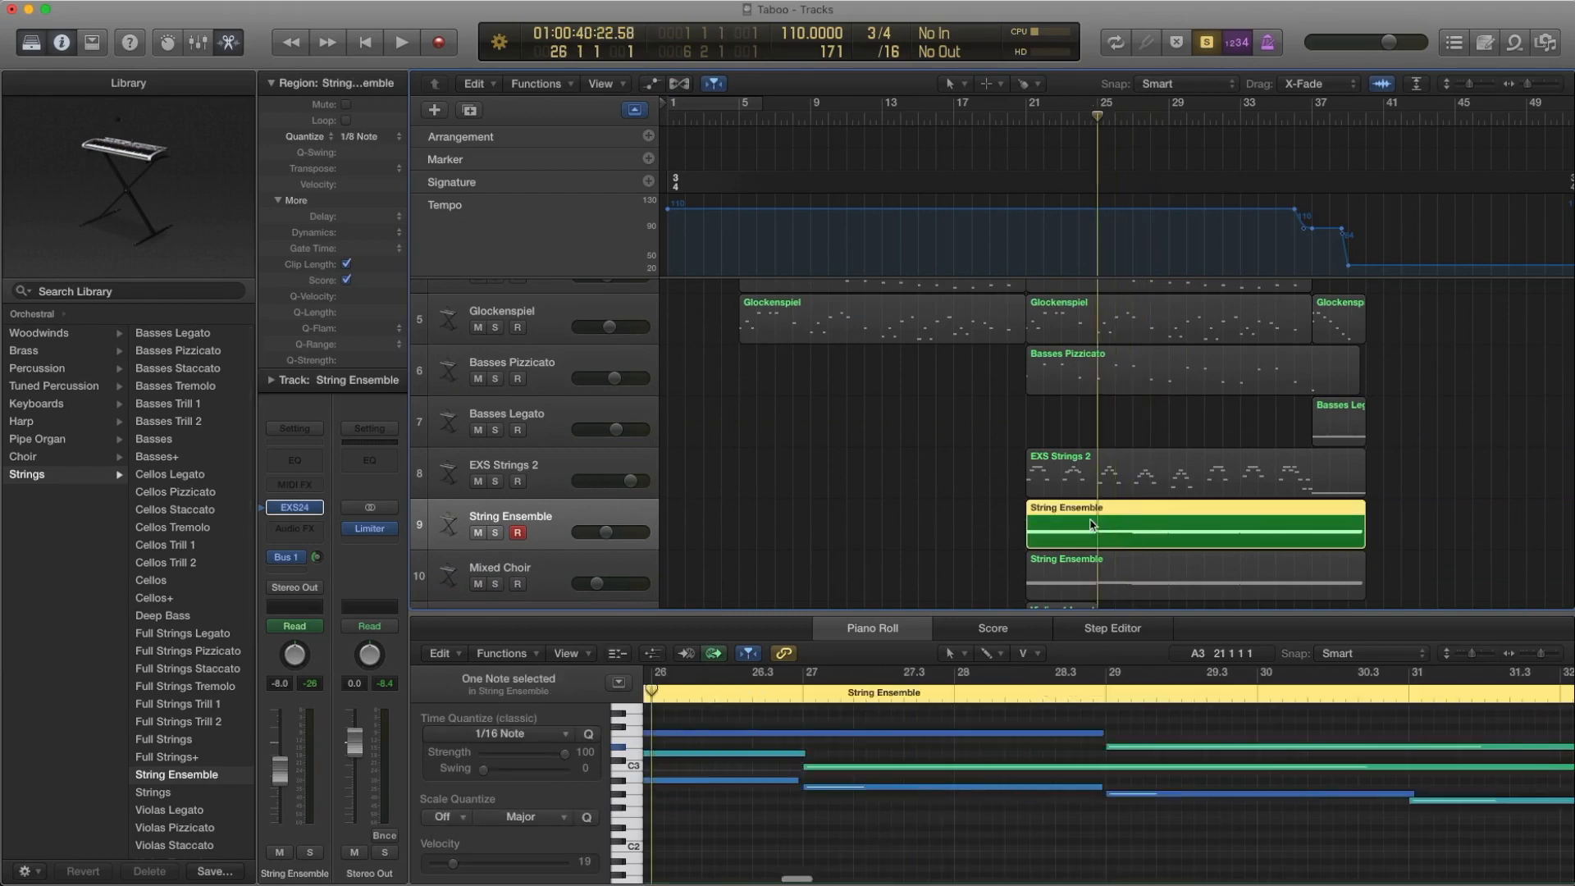
pyautogui.press(',')
pyautogui.press(',')
pyautogui.press(',')
pyautogui.press(',')
pyautogui.press(',')
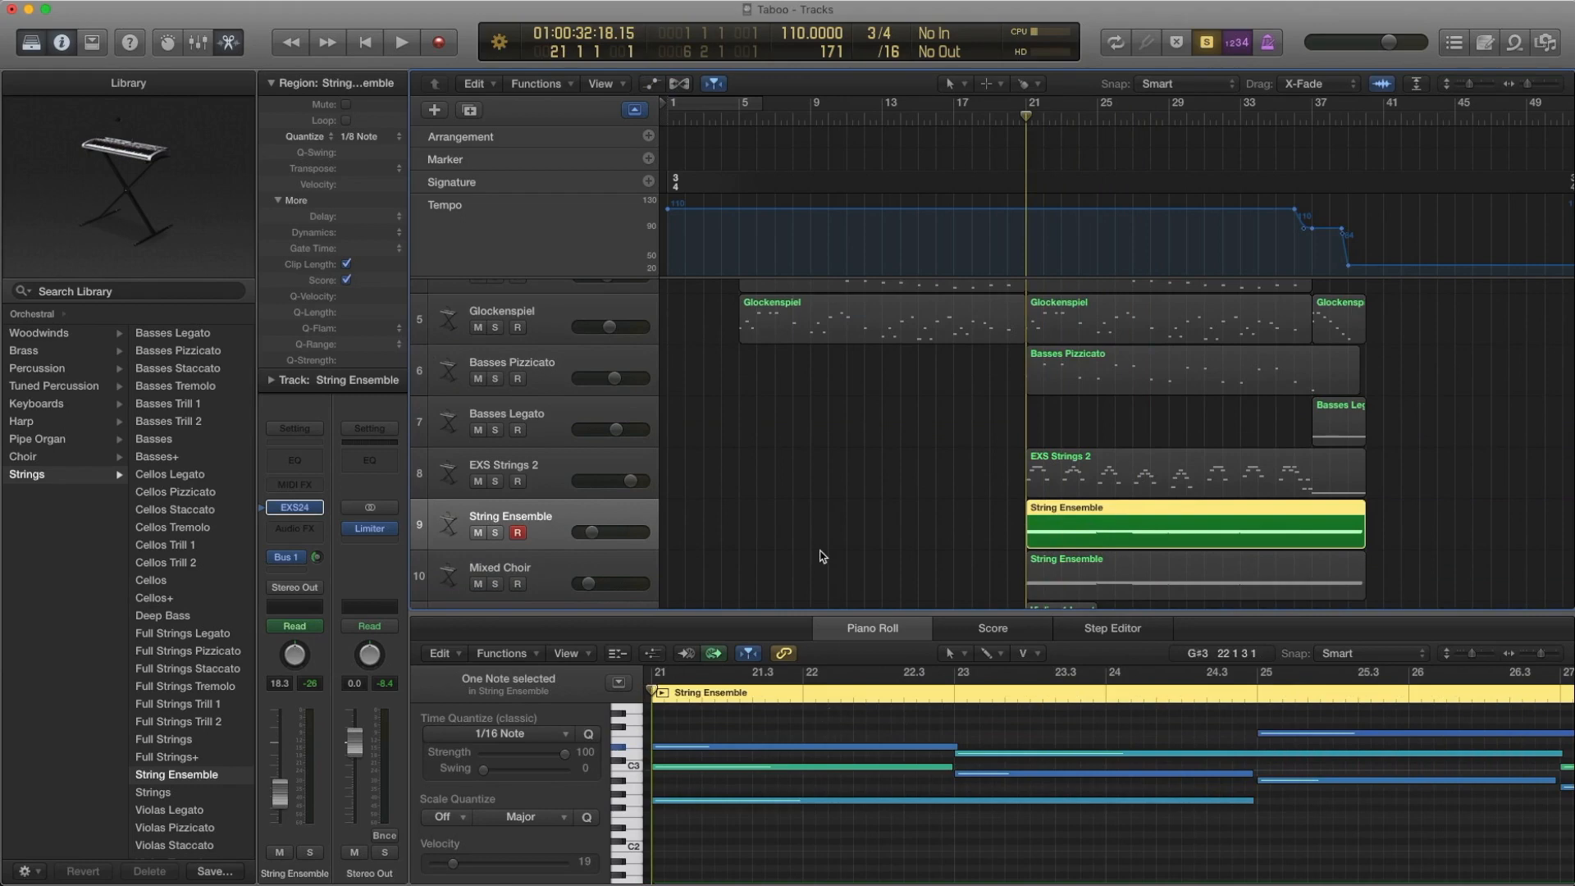
pyautogui.scroll(-3, 823, 552)
pyautogui.click(1155, 341)
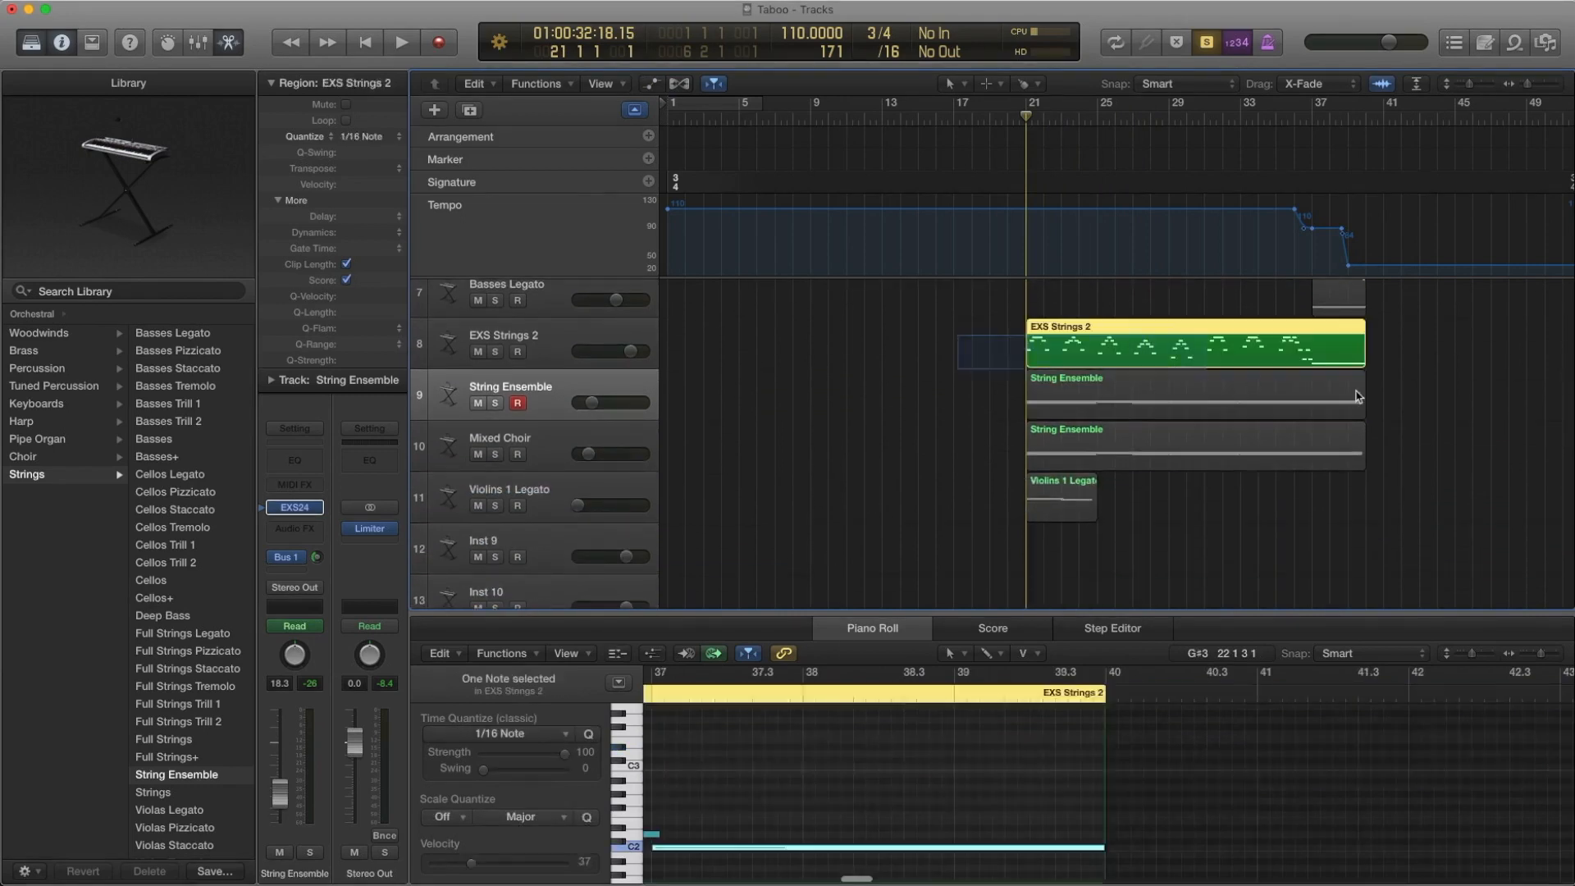
pyautogui.keyDown('shift'); pyautogui.click(1155, 394); pyautogui.keyUp('shift')
pyautogui.scroll(1, 1155, 399)
pyautogui.scroll(1, 957, 447)
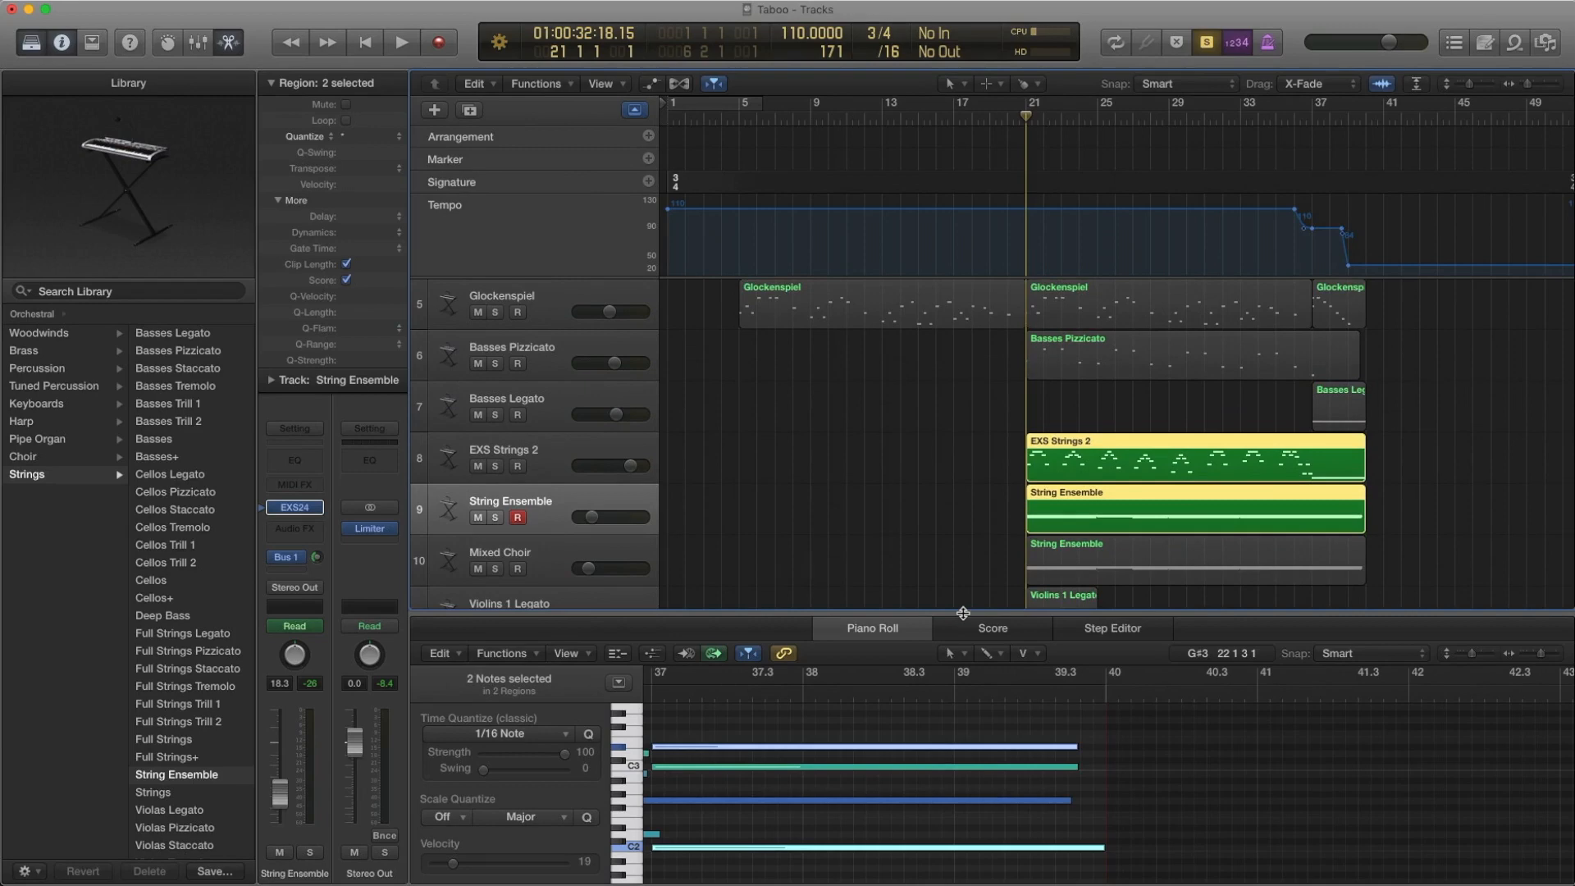
# Close the Piano Roll and add the Basses Pizzicato region to the EXS Strings 2 and String Ensemble selection
pyautogui.press('p')
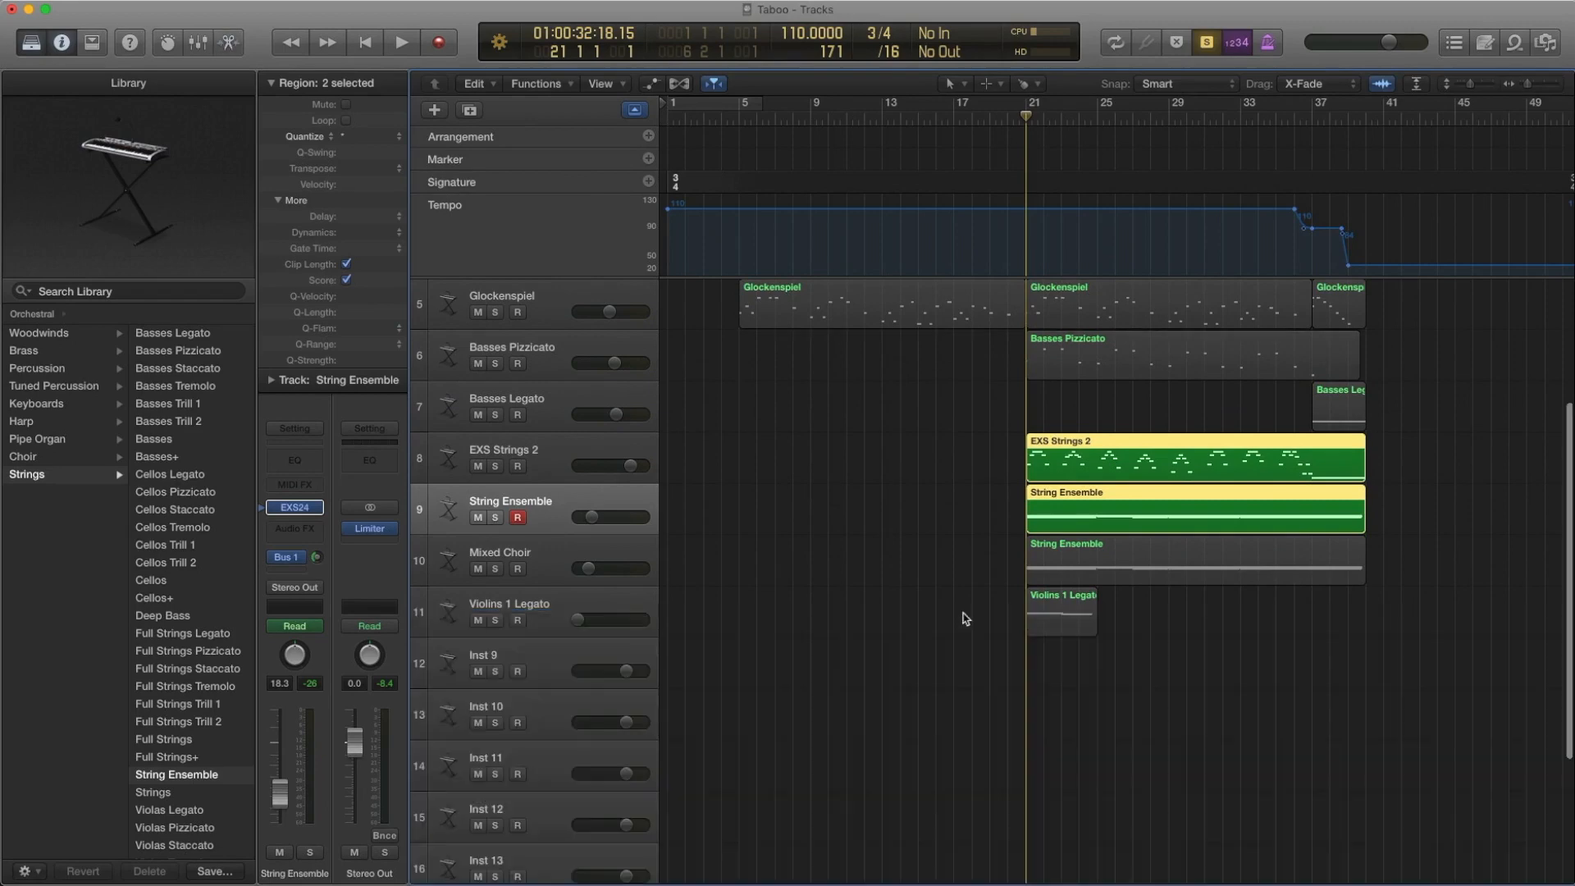
pyautogui.click(1042, 368)
pyautogui.keyDown('shift'); pyautogui.click(1190, 463); pyautogui.keyUp('shift')
pyautogui.keyDown('shift'); pyautogui.click(1275, 513); pyautogui.keyUp('shift')
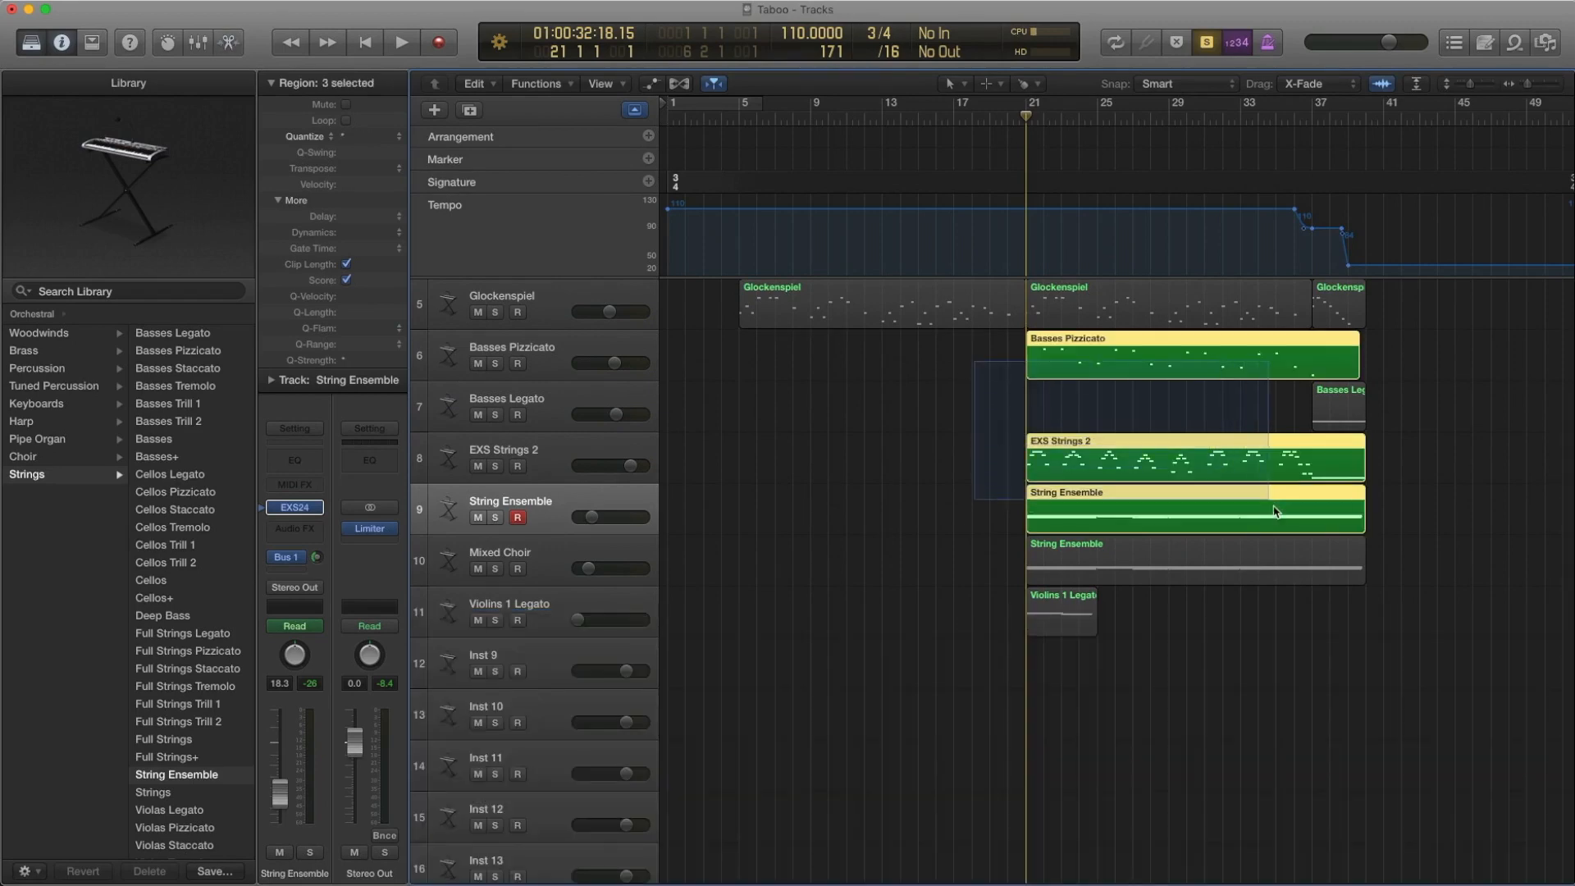
# Play the three soloed regions from bar 21 to bar 28, turn solo off and deselect them
pyautogui.press('space')
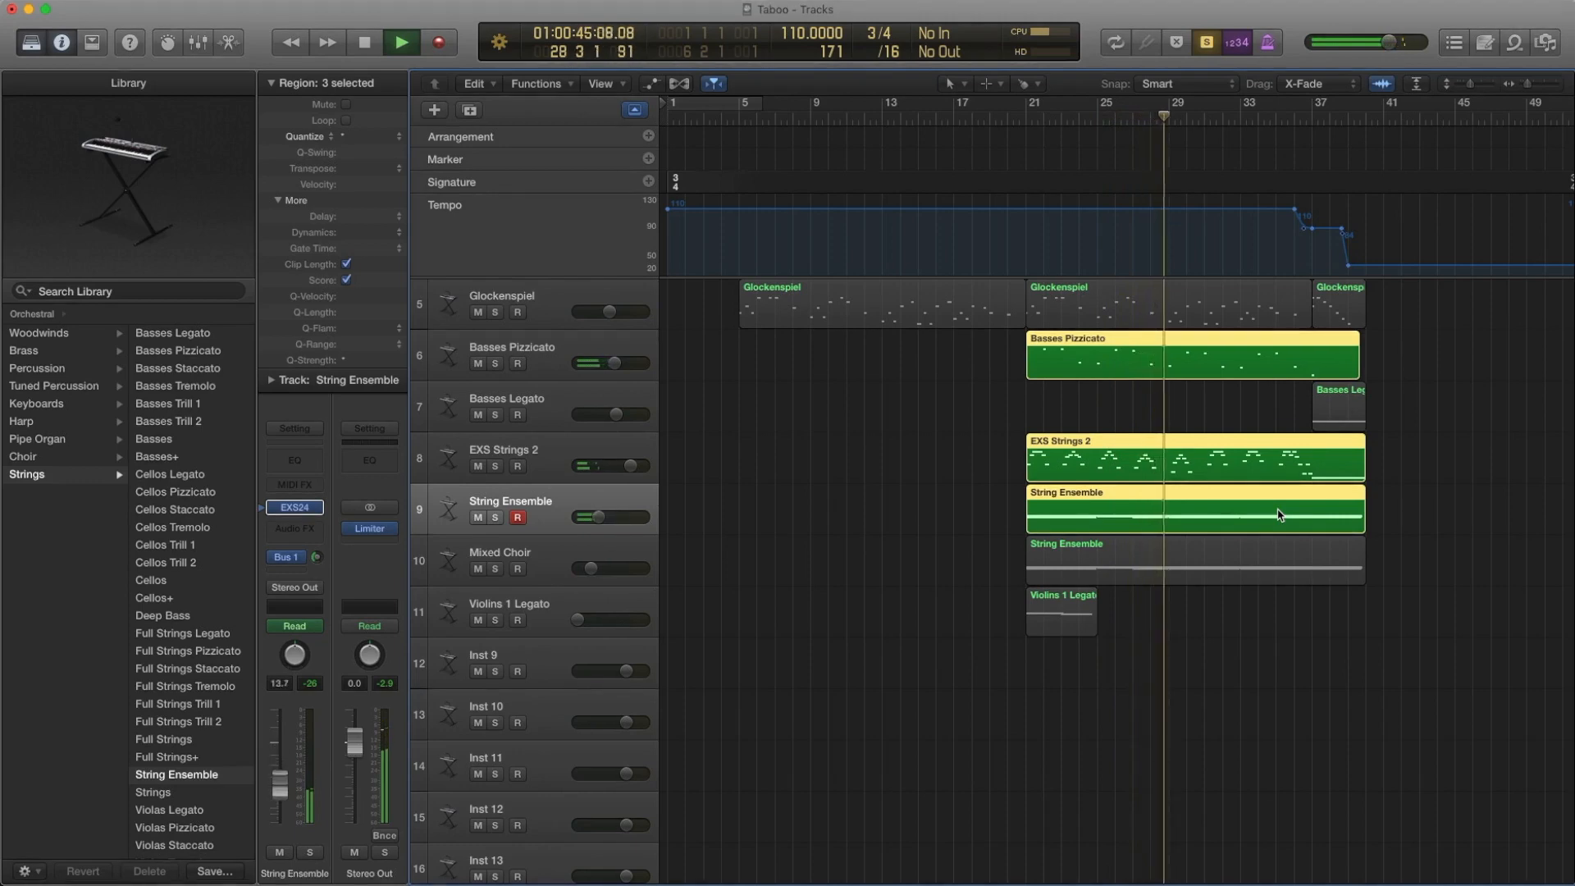
pyautogui.press('space')
pyautogui.hotkey('ctrl', 's')
pyautogui.click(973, 508)
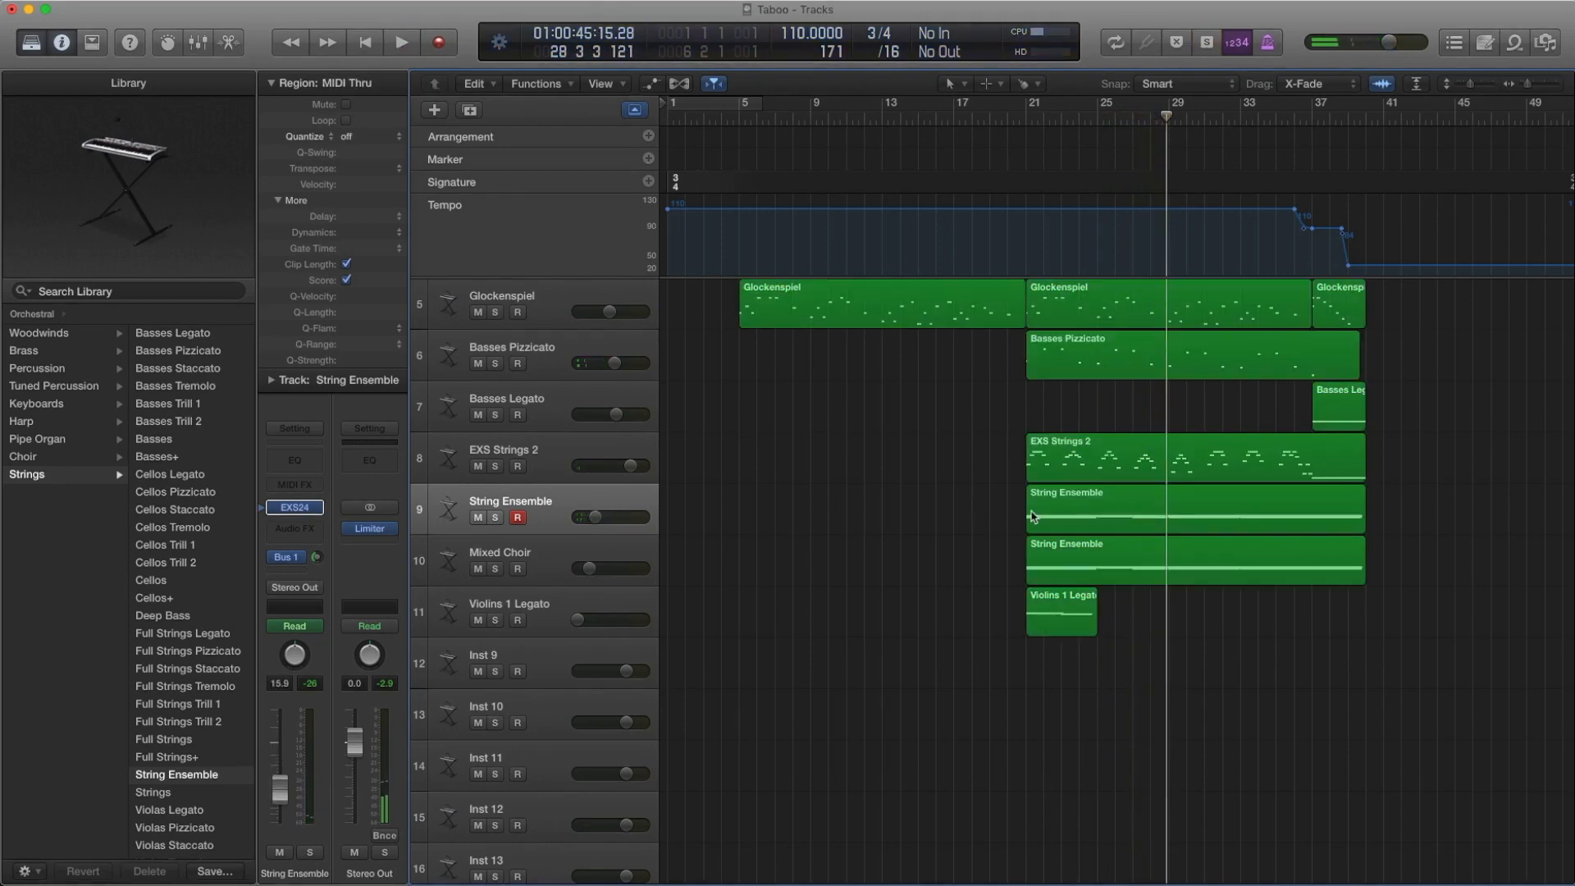
# Select the Mixed Choir track and look up its EXS24 instrument in the Orchestral Choir library
pyautogui.click(534, 550)
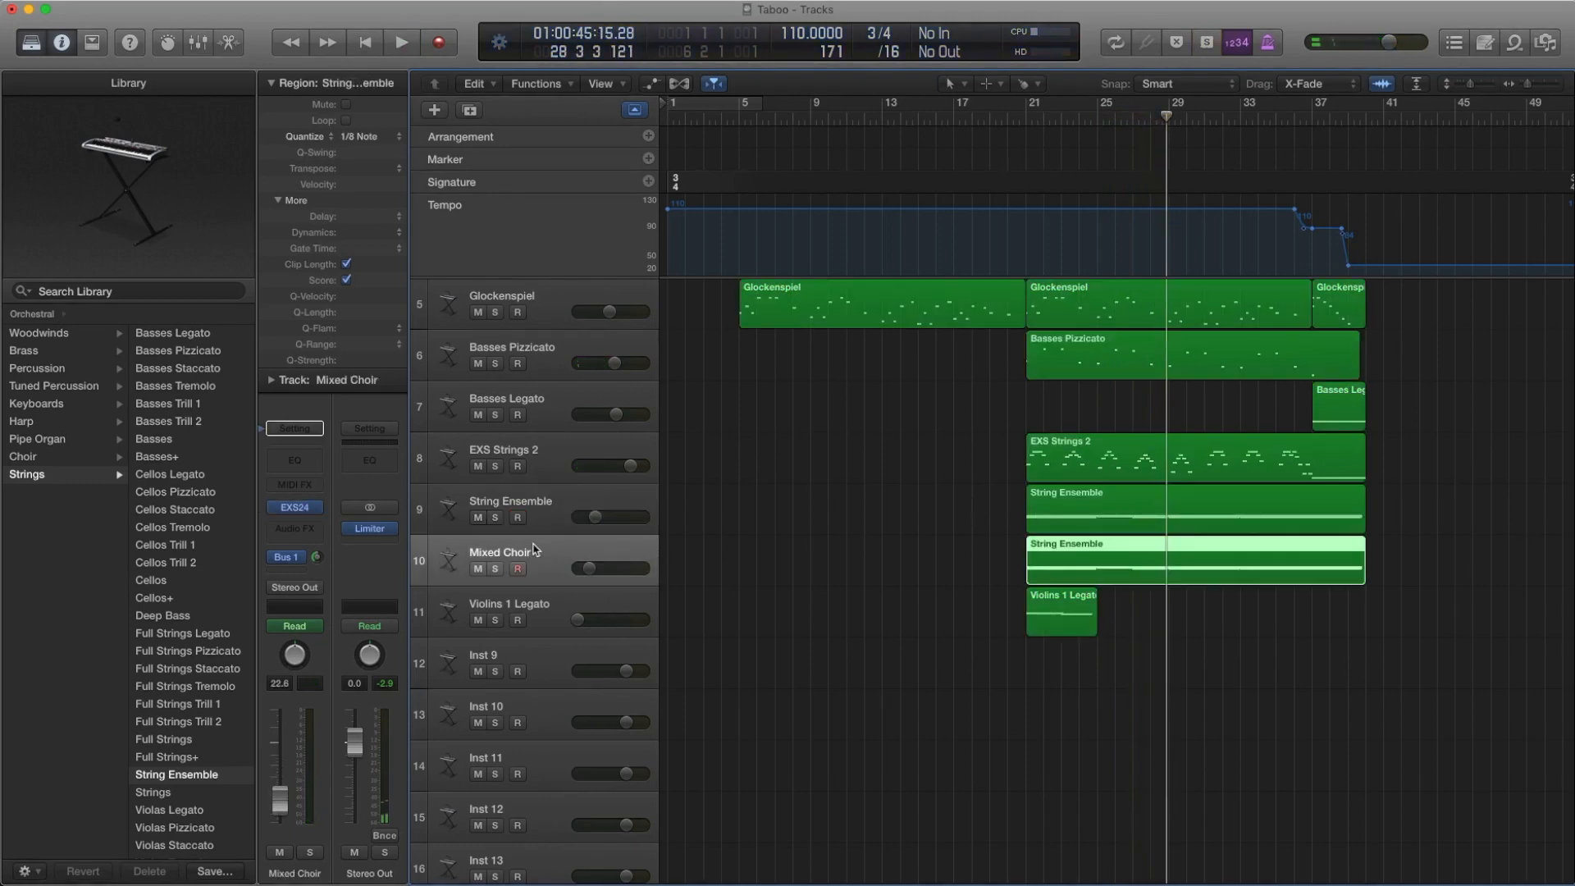
pyautogui.click(262, 513)
pyautogui.hscroll(-4, 116, 486)
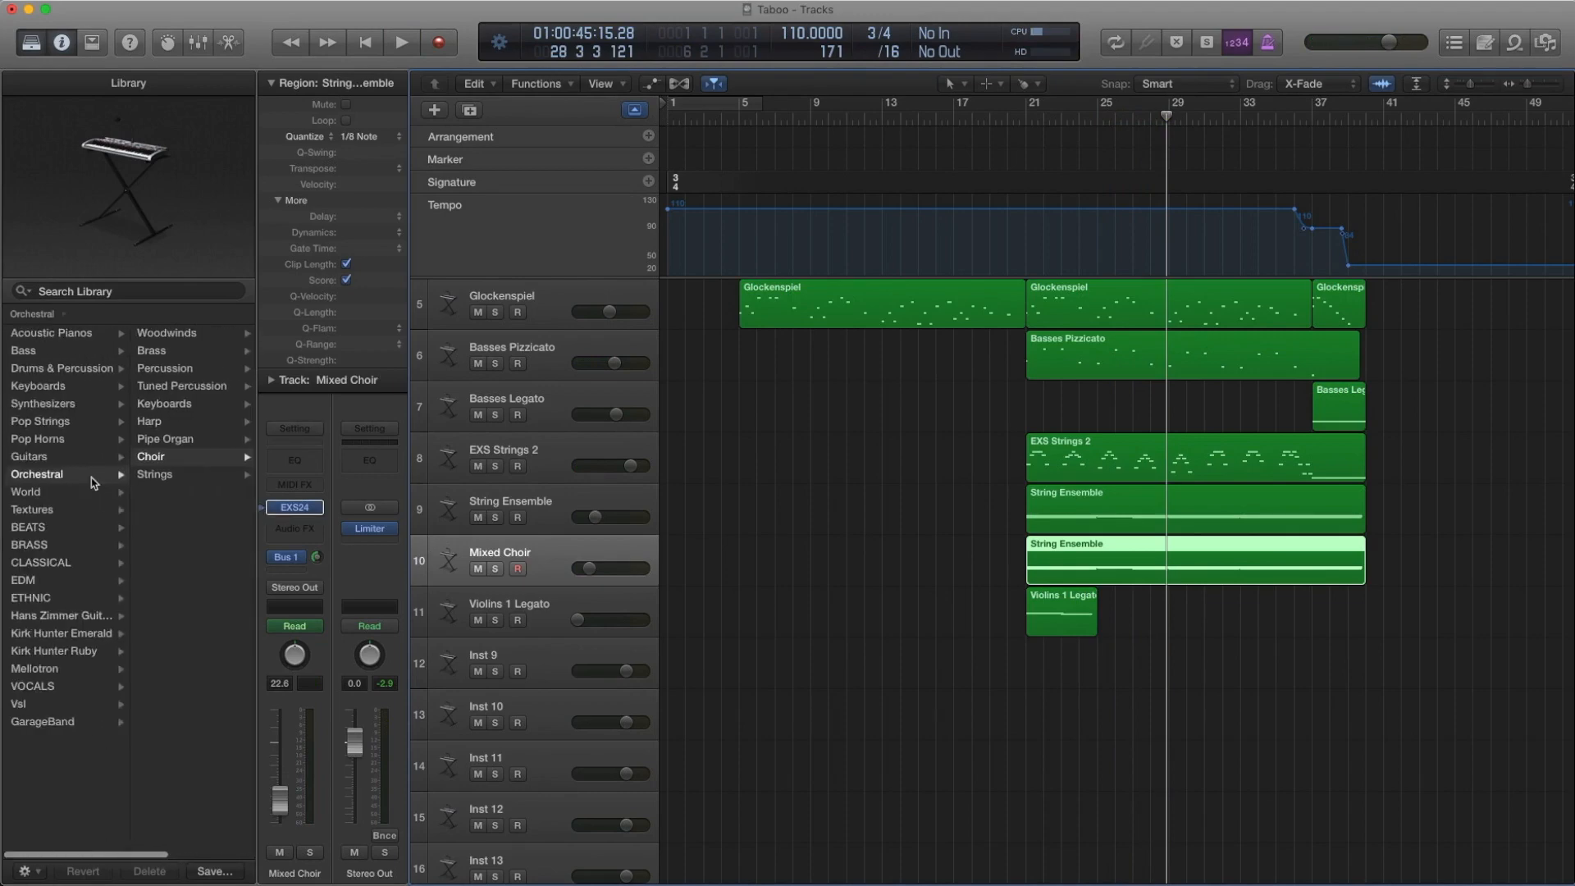
pyautogui.hscroll(2, 99, 480)
pyautogui.hscroll(3, 153, 465)
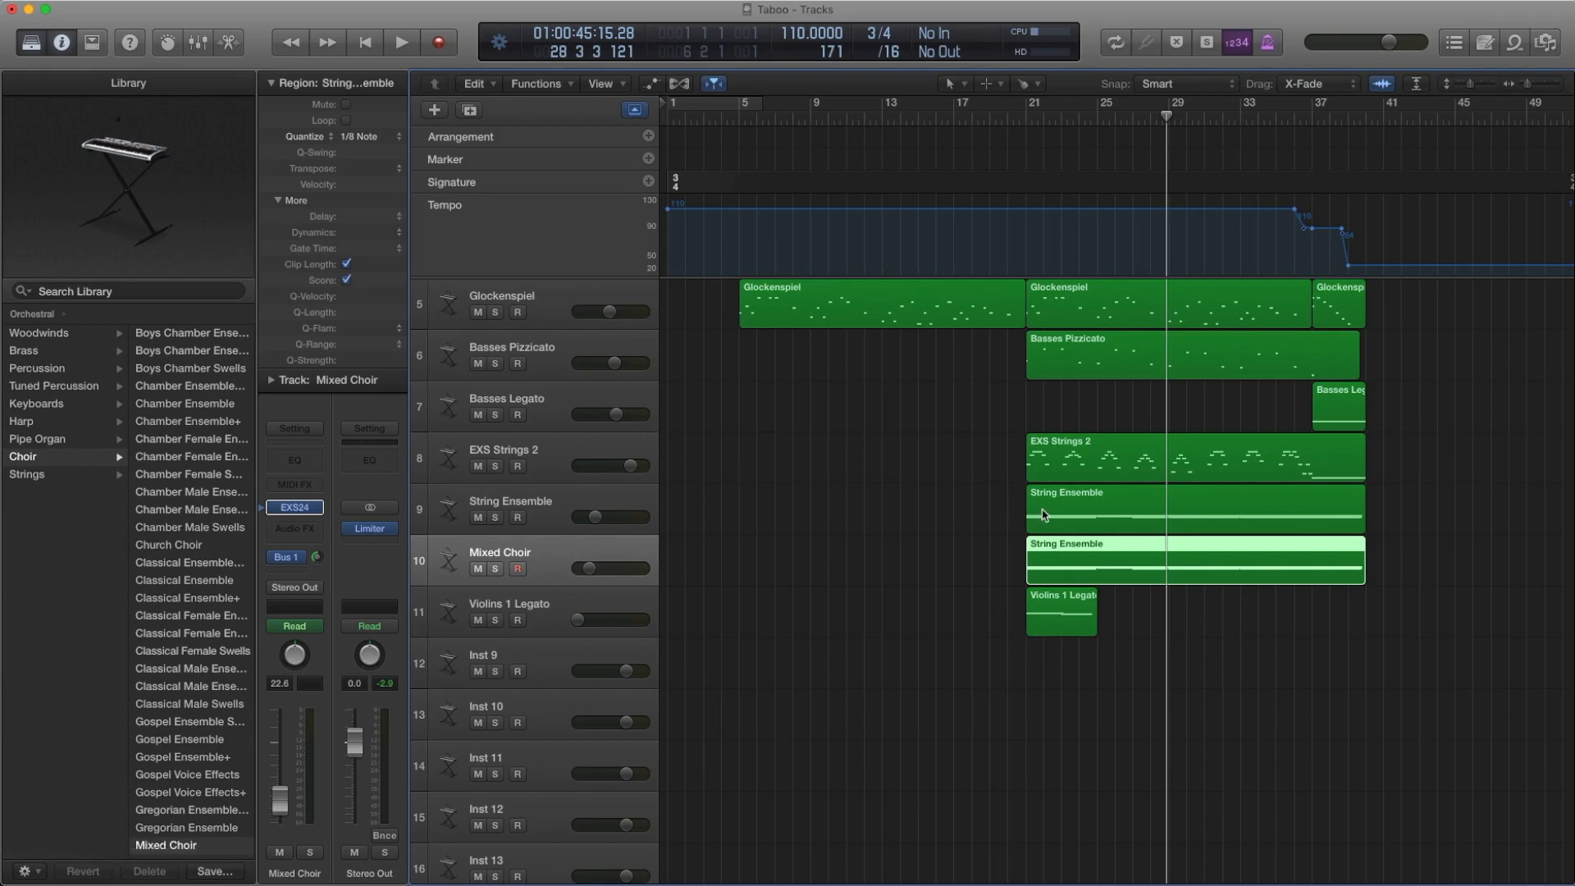
# Open the Mixed Choir track's region in the Piano Roll to examine its notes
pyautogui.doubleClick(1055, 560)
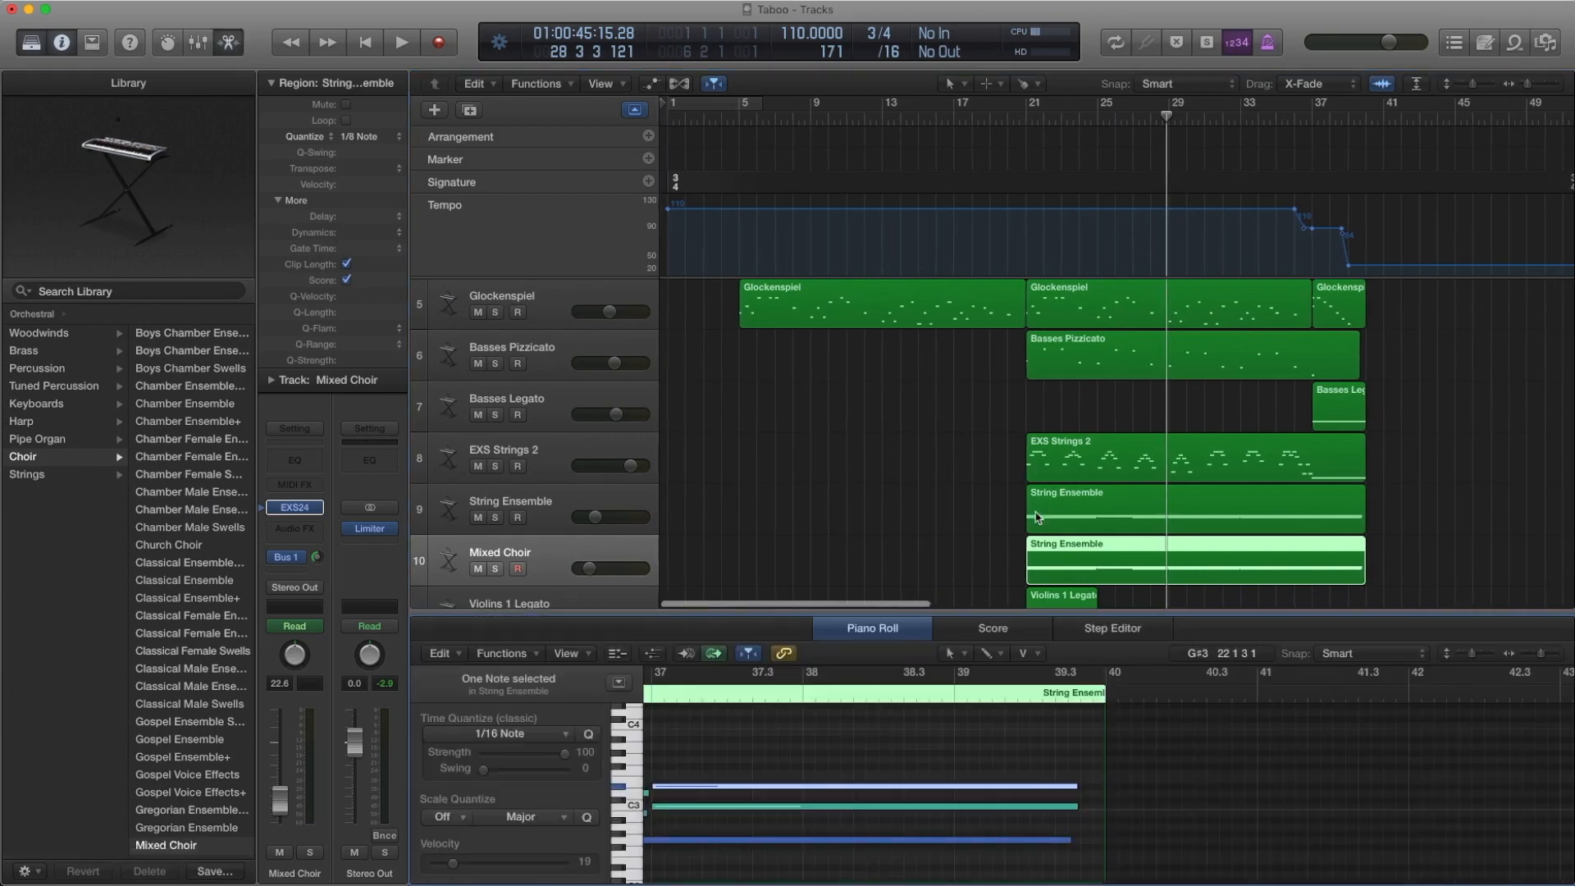
pyautogui.click(1034, 518)
pyautogui.click(1053, 568)
pyautogui.hscroll(-1, 1006, 520)
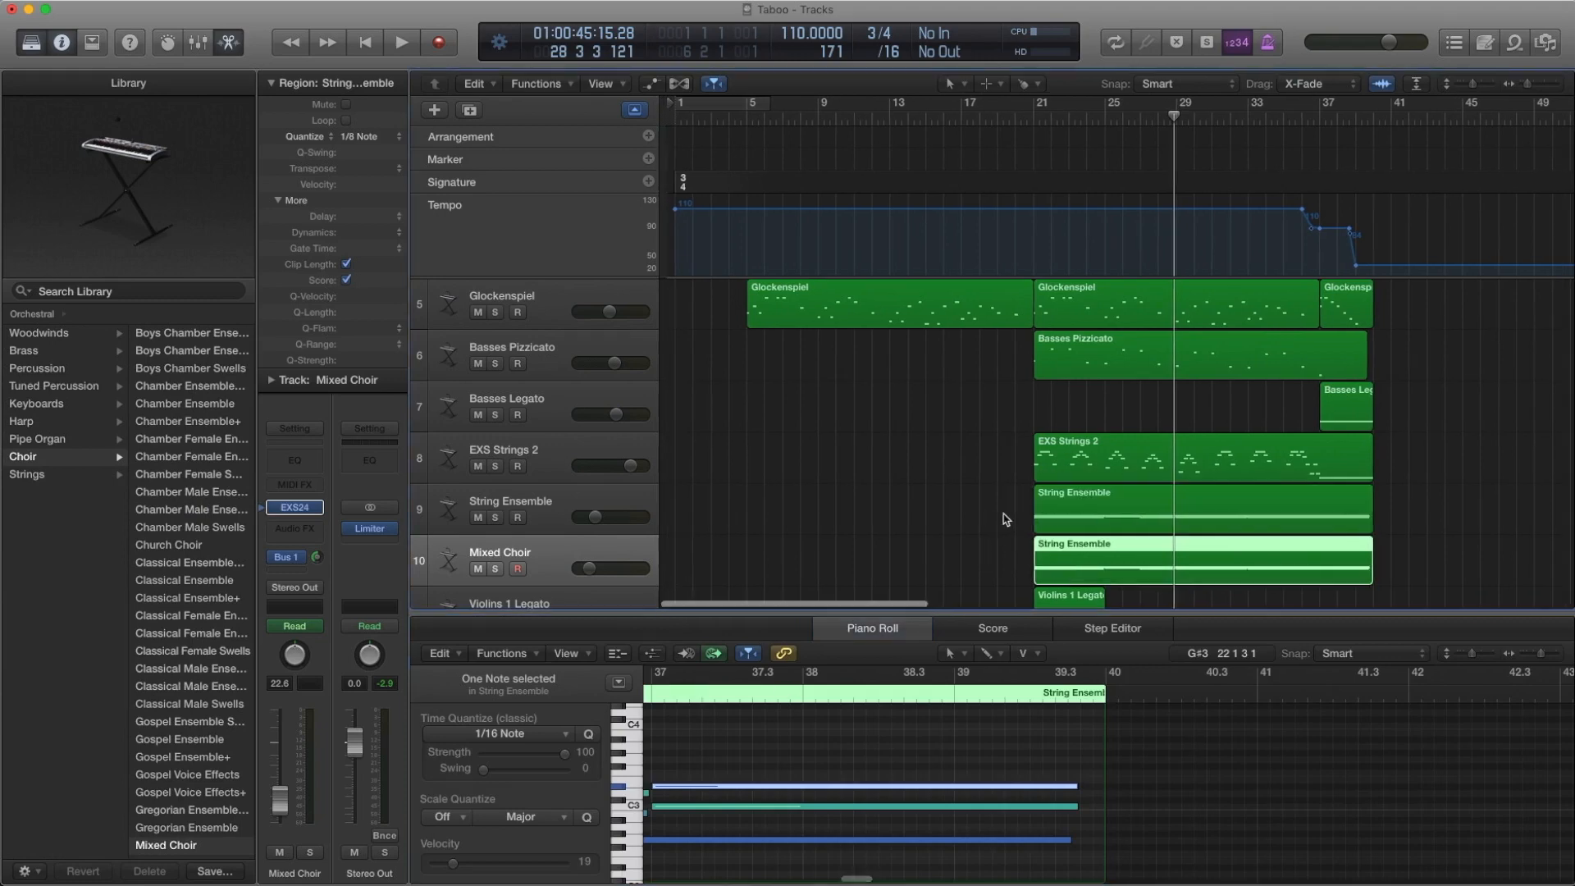
# Rewind to bar 21, solo the Mixed Choir track's region and play it to bar 27
pyautogui.press(',')
pyautogui.press(',')
pyautogui.press(',')
pyautogui.press(',')
pyautogui.press(',')
pyautogui.press(',')
pyautogui.press(',')
pyautogui.press(',')
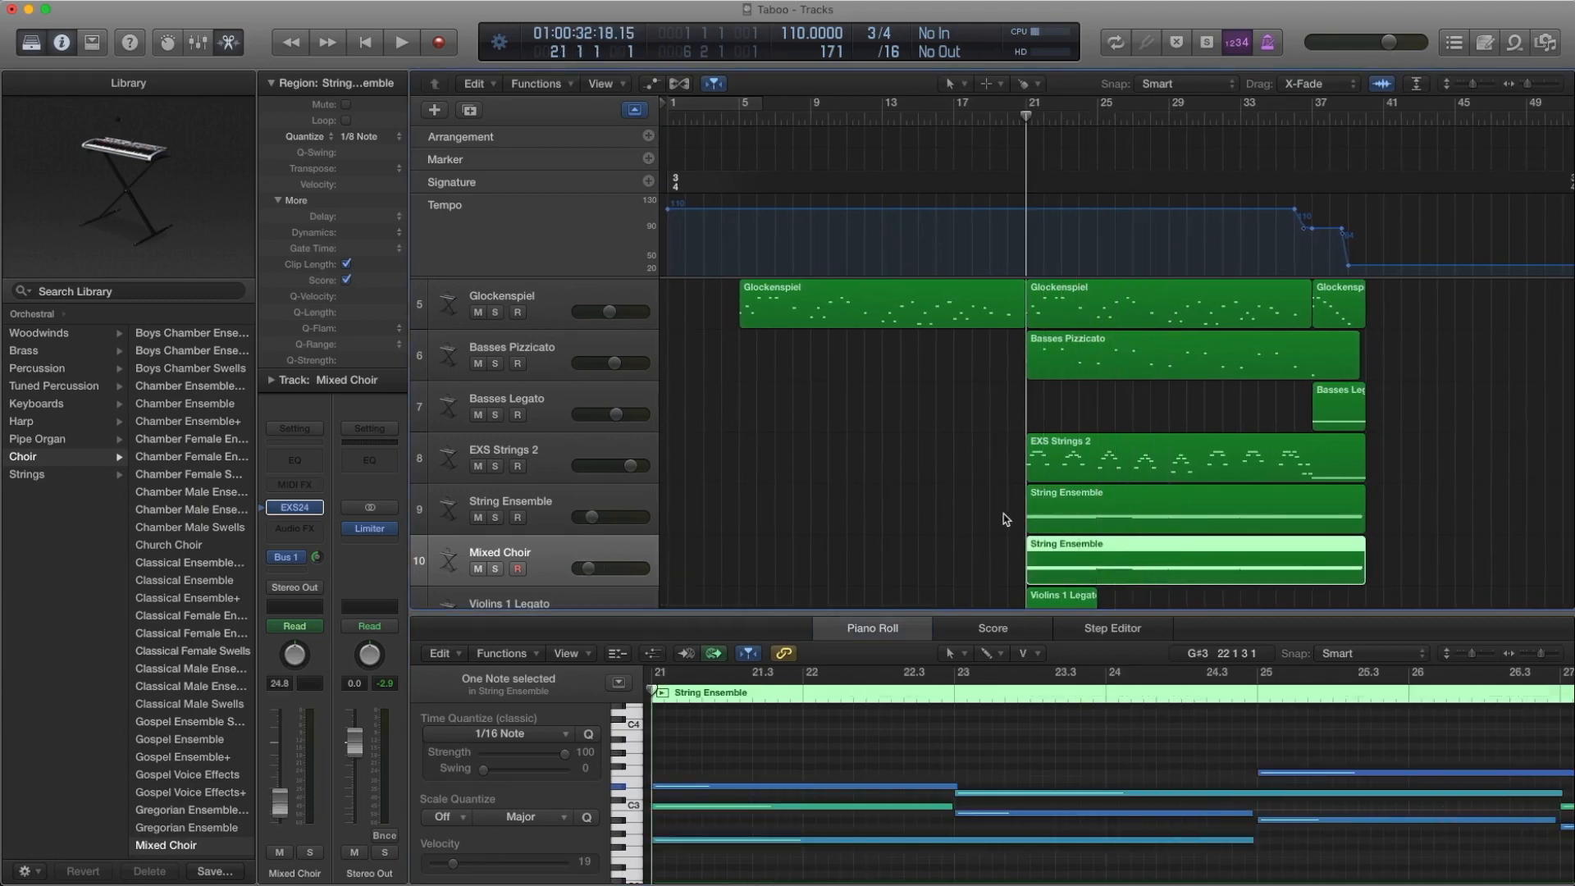
pyautogui.hotkey('ctrl', 's')
pyautogui.press('space')
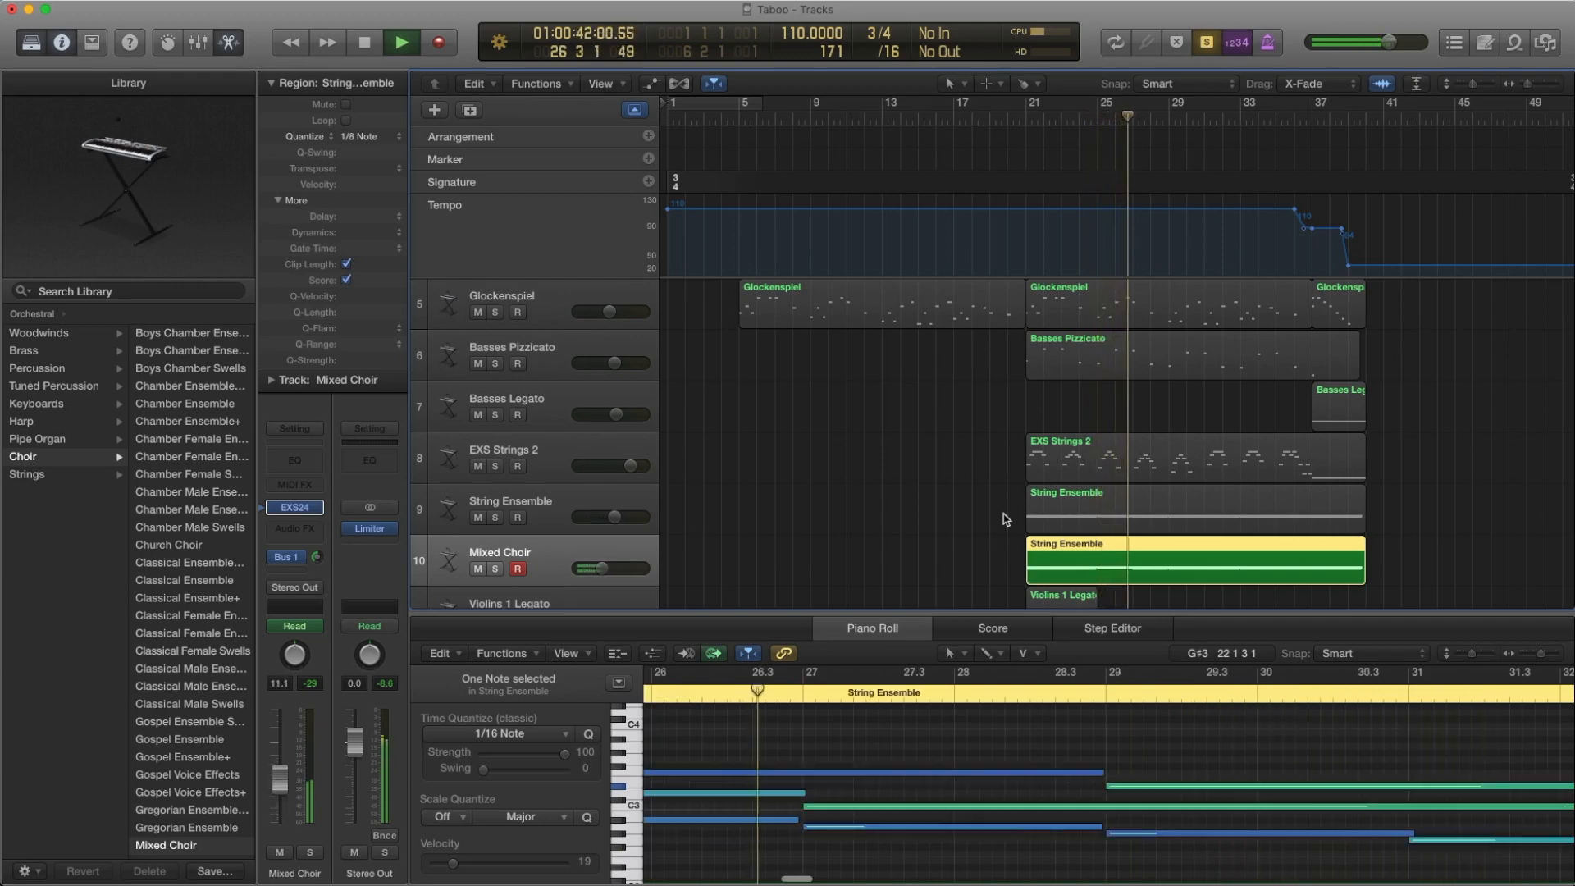
pyautogui.press('space')
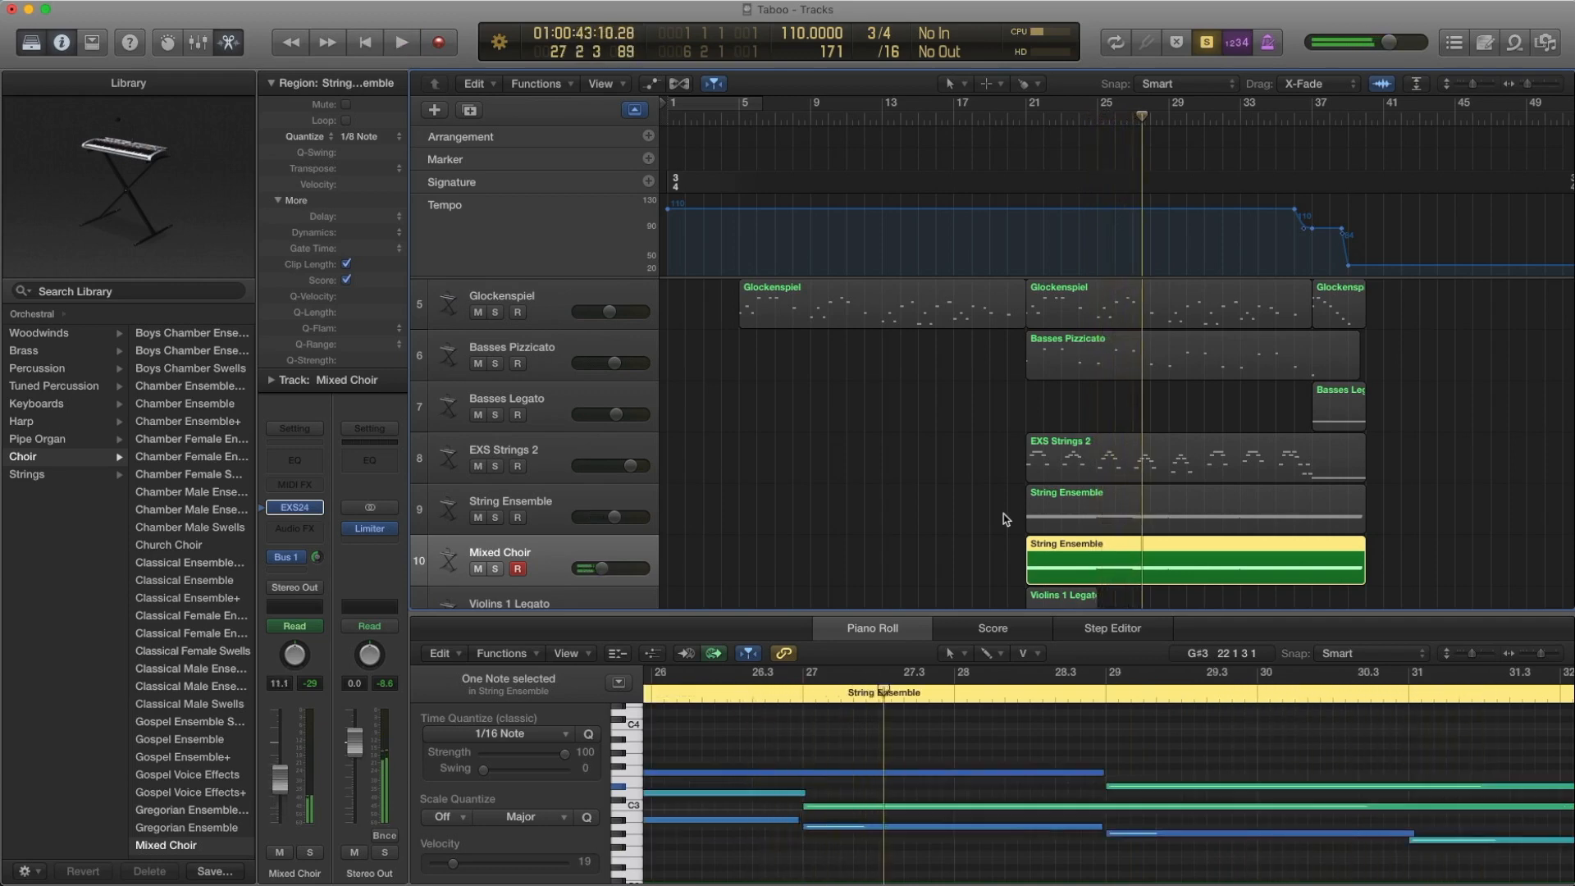
# Show the volume automation, compare the String Ensemble and Mixed Choir curves, and hide it
pyautogui.press('a')
pyautogui.scroll(-3, 1017, 522)
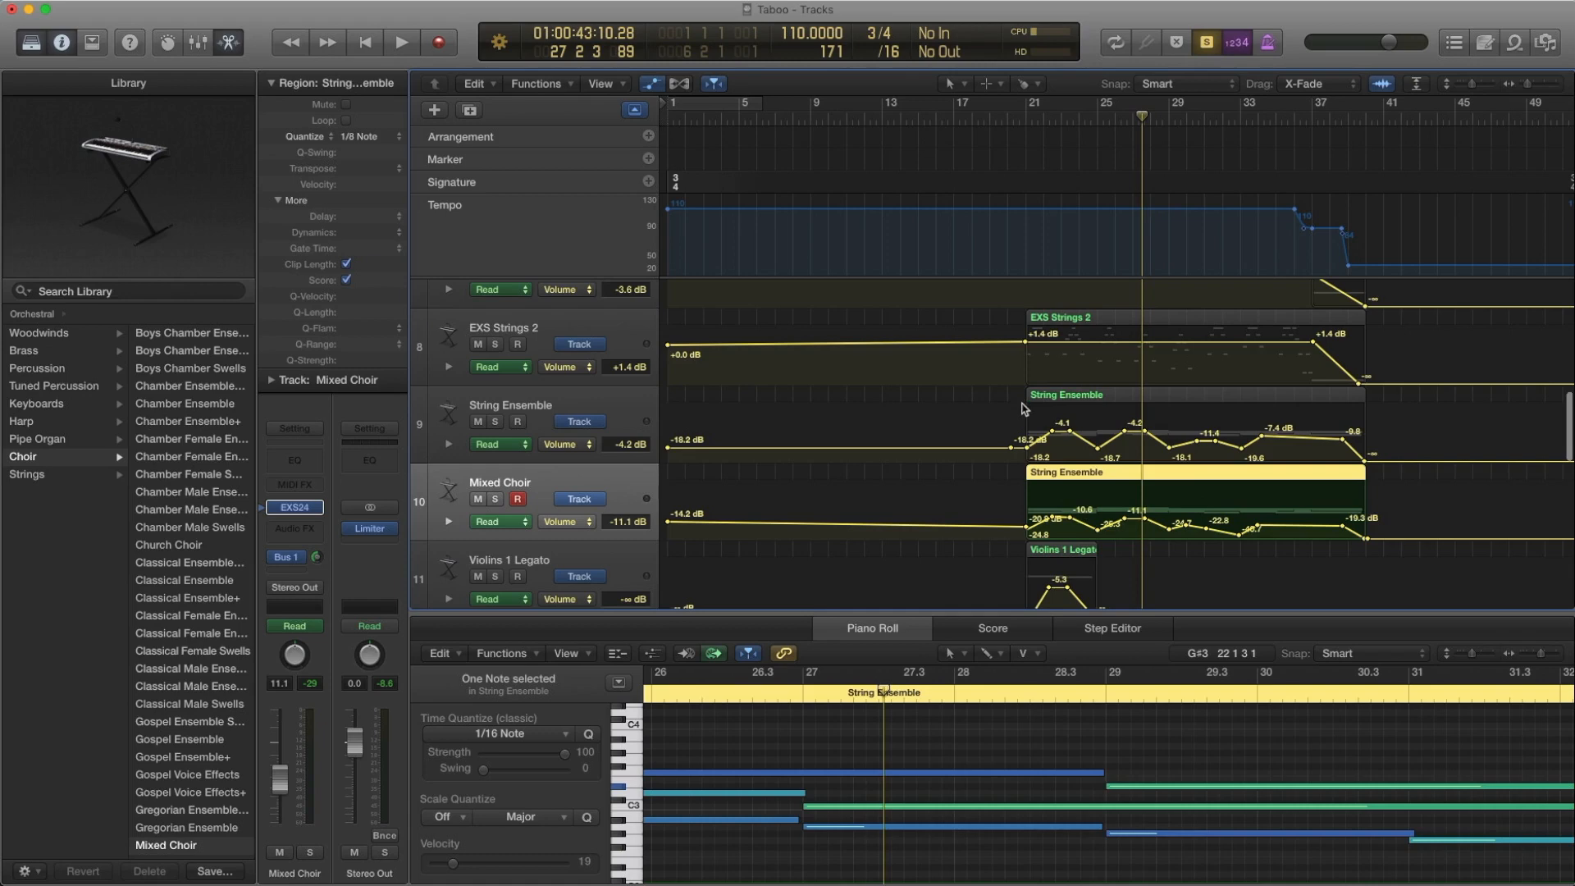
pyautogui.press('a')
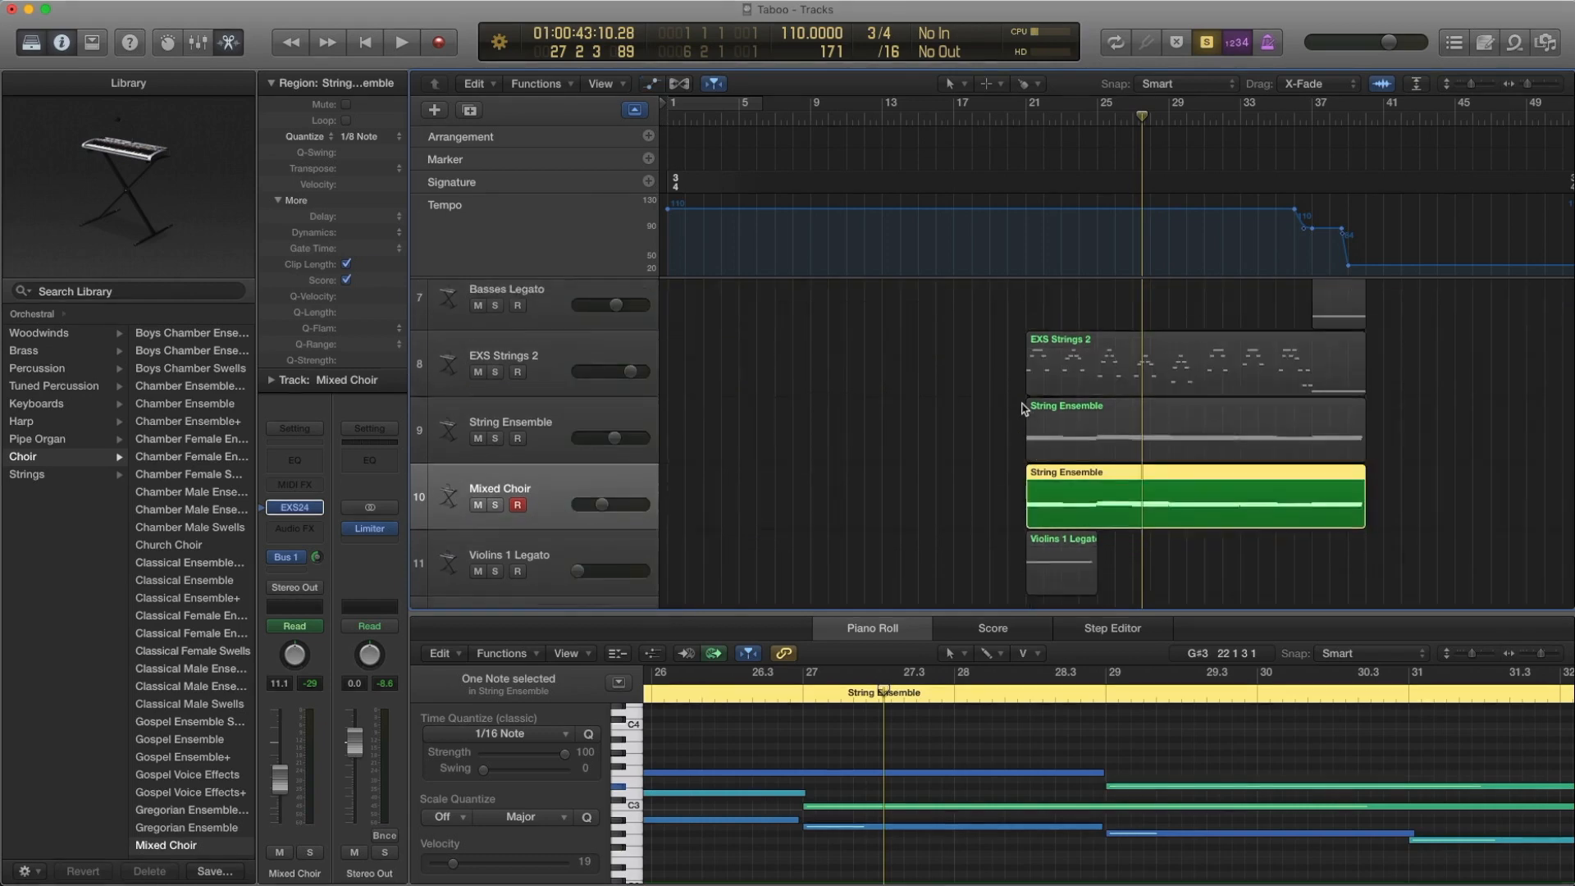
# Select the regions on the String Ensemble and Mixed Choir tracks together and rewind to bar 21
pyautogui.moveTo(997, 422); pyautogui.dragTo(1181, 480)
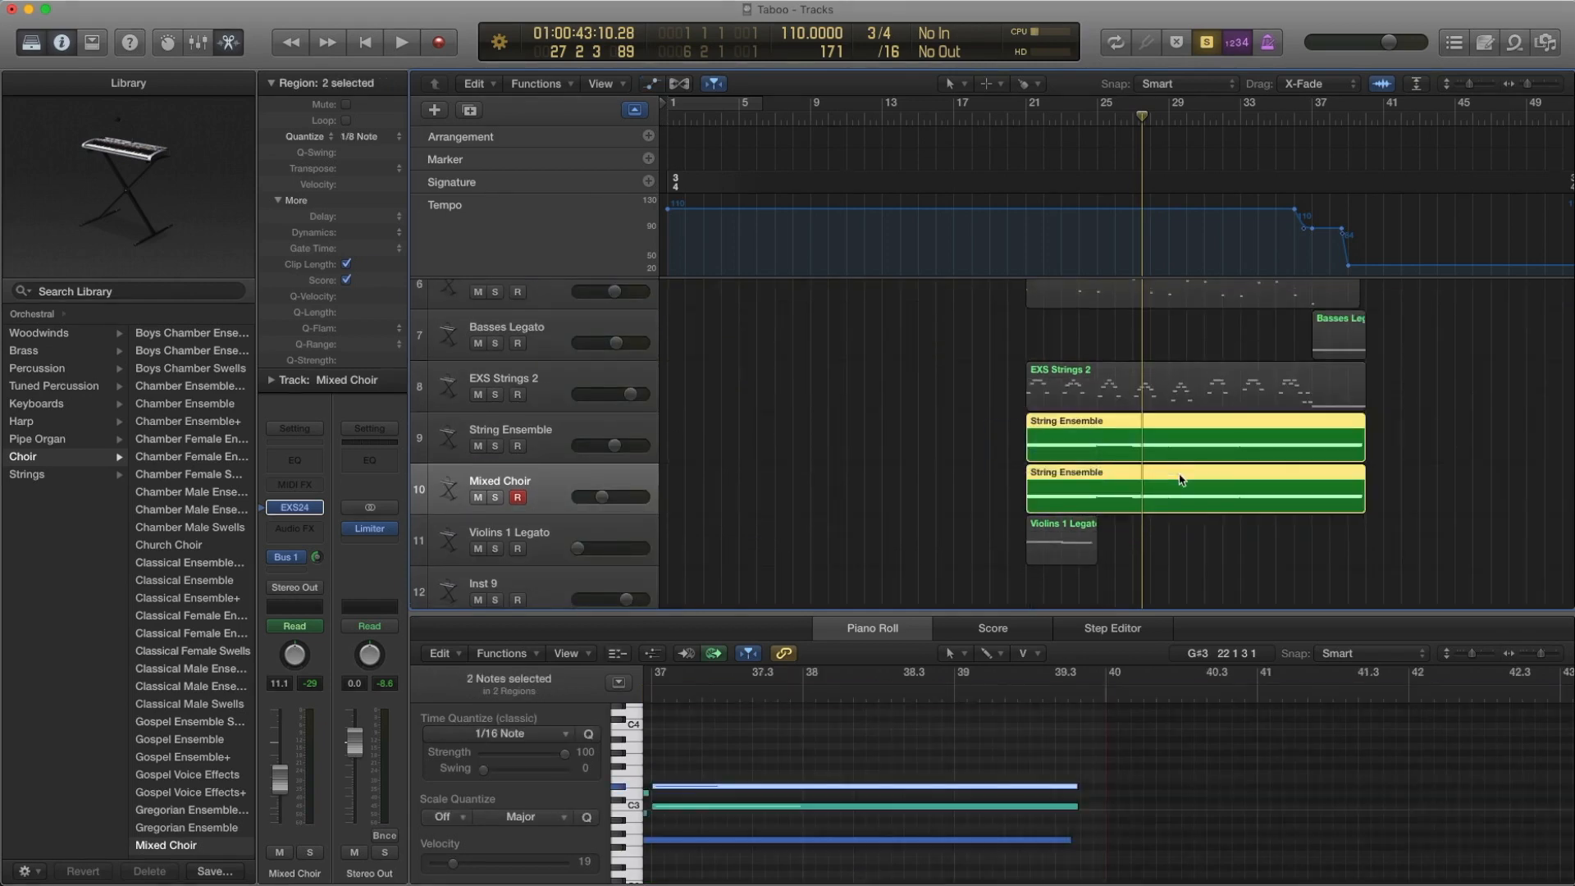
pyautogui.press(',')
pyautogui.press(',')
pyautogui.press(',')
pyautogui.press(',')
pyautogui.press(',')
pyautogui.press(',')
pyautogui.press(',')
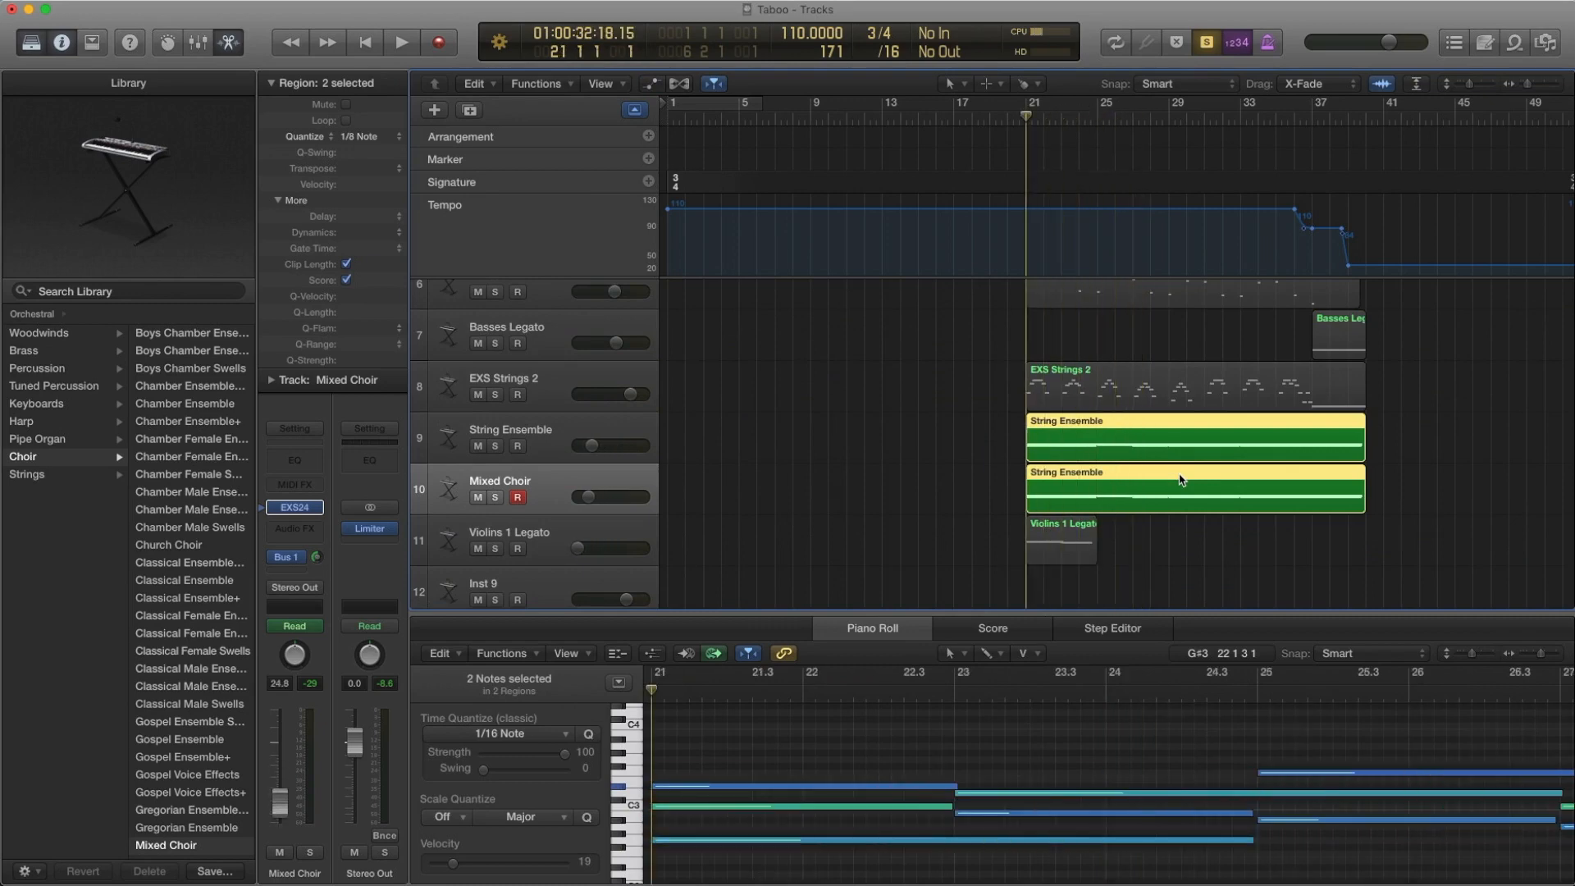
# Select the Violins 1 Legato track and play its soloed region from bar 21 to bar 25
pyautogui.click(560, 532)
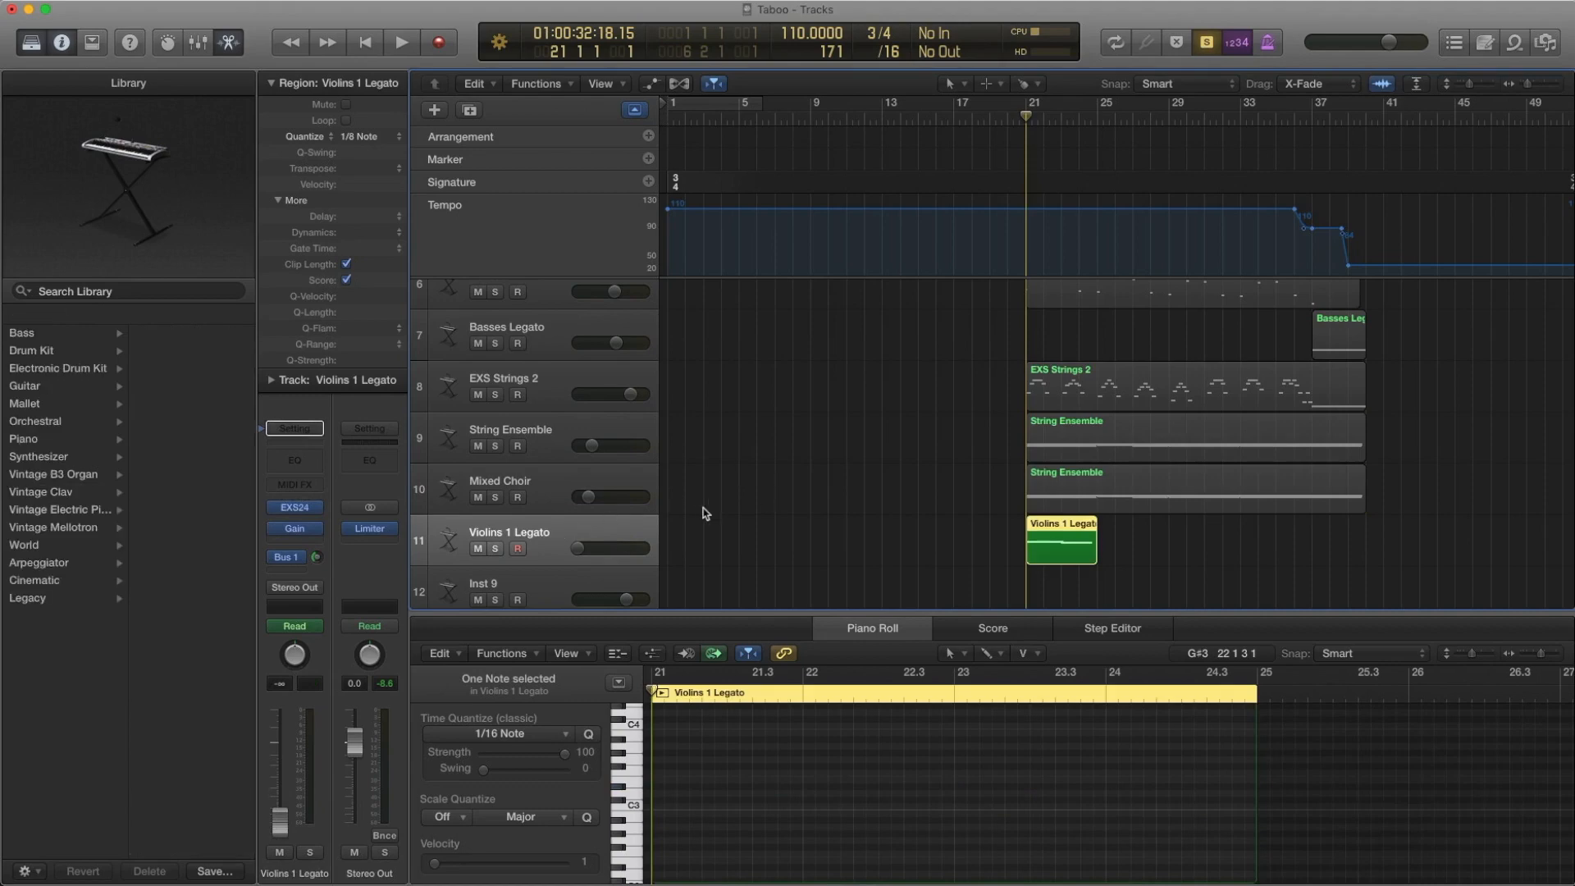
pyautogui.scroll(-2, 825, 488)
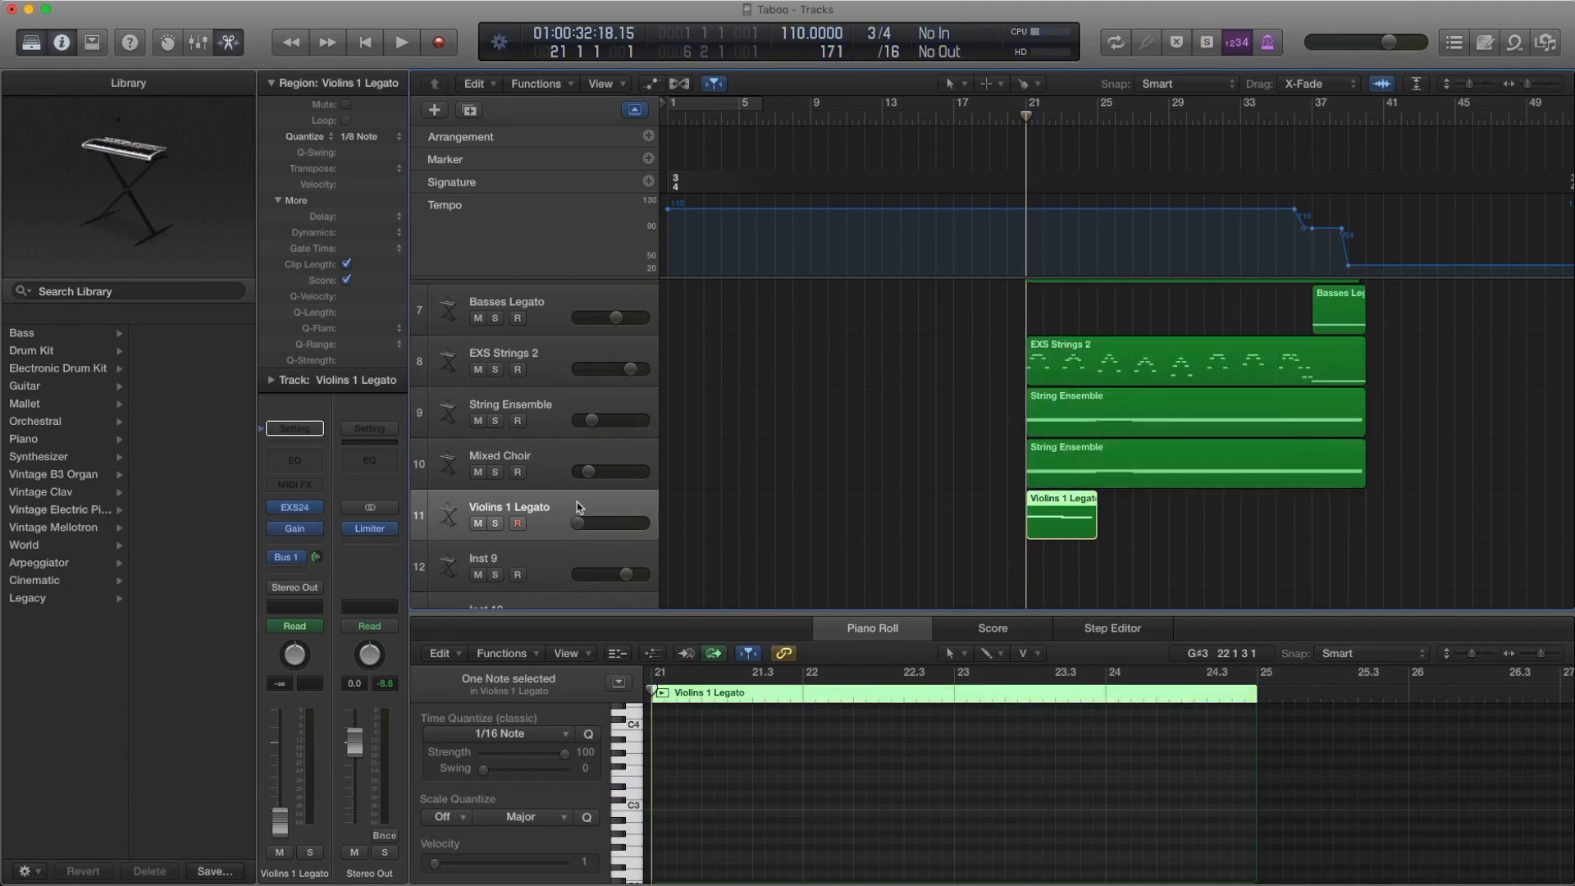
pyautogui.press('space')
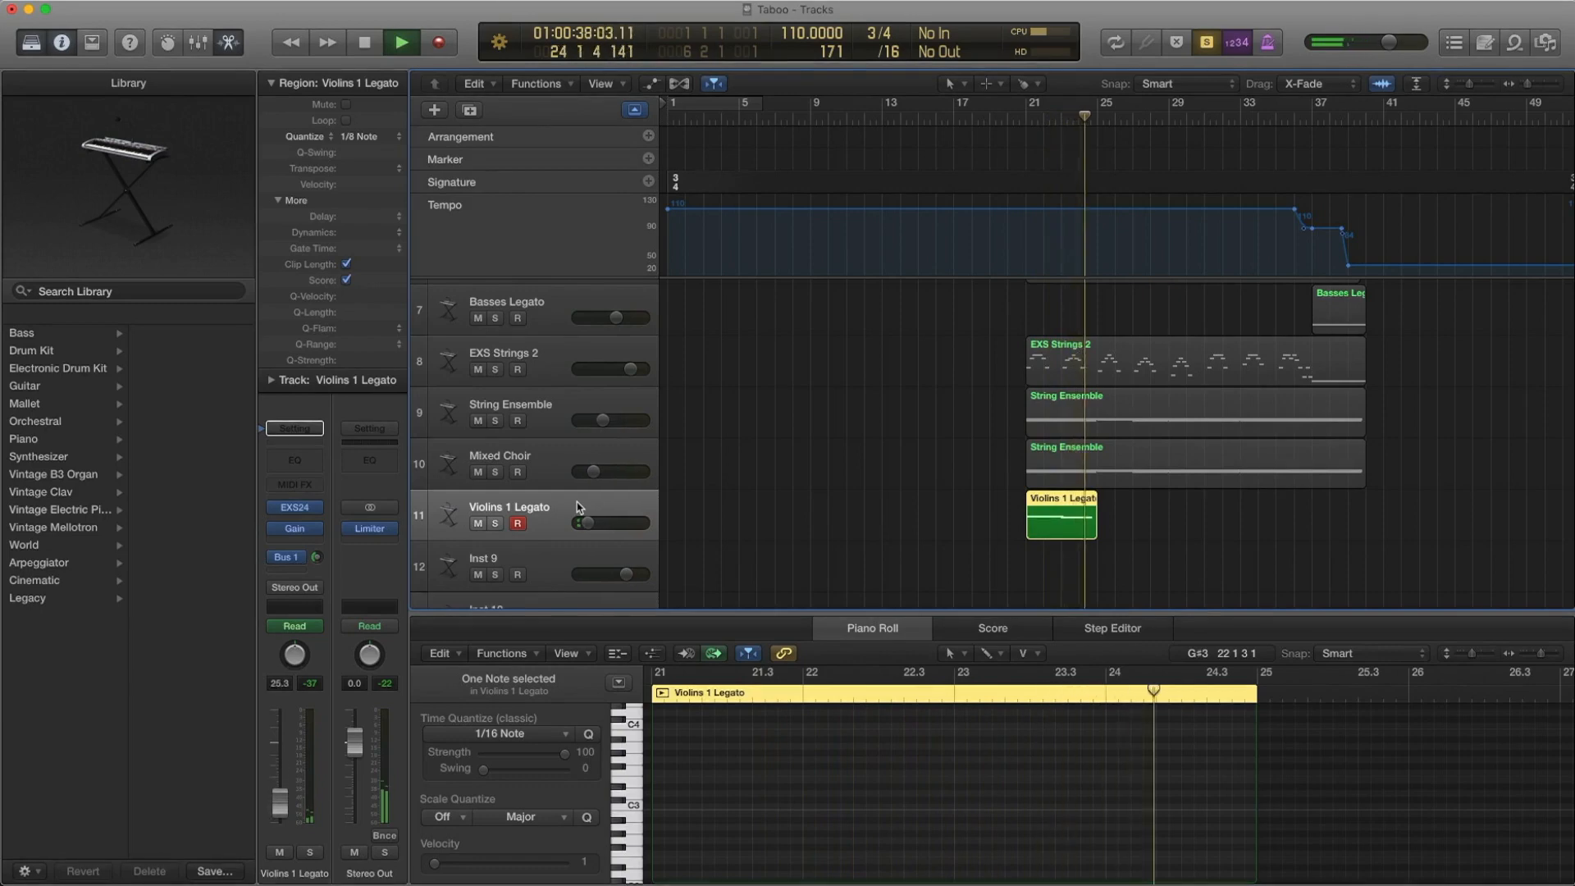
pyautogui.press('space')
# Turn solo off, then show the Violins 1 Legato track's volume automation and hide it
pyautogui.hotkey('ctrl', 's')
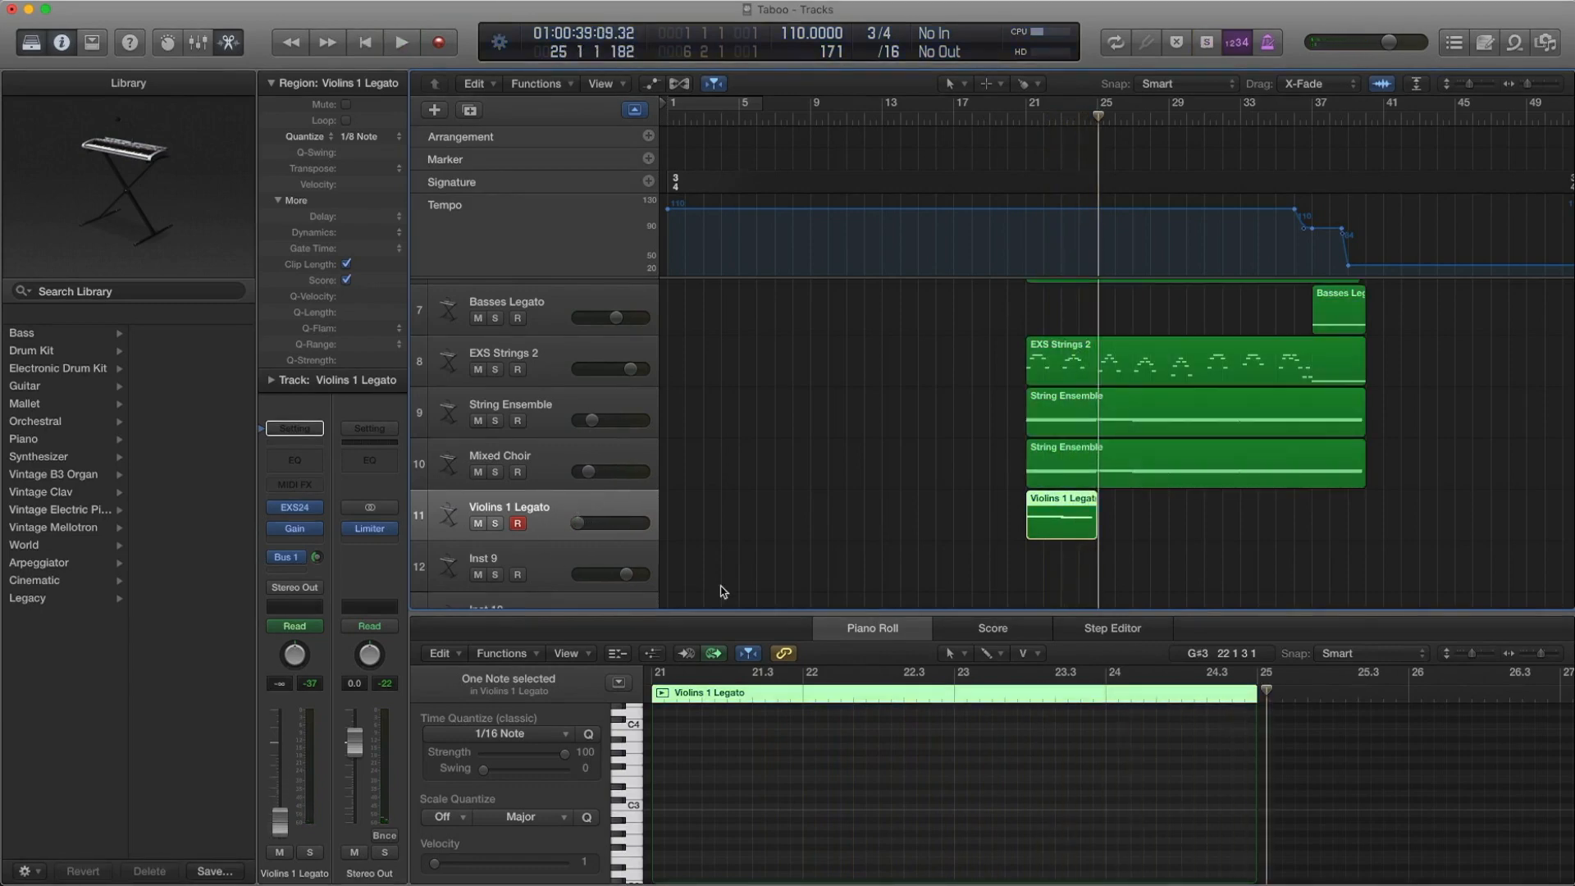
pyautogui.press('a')
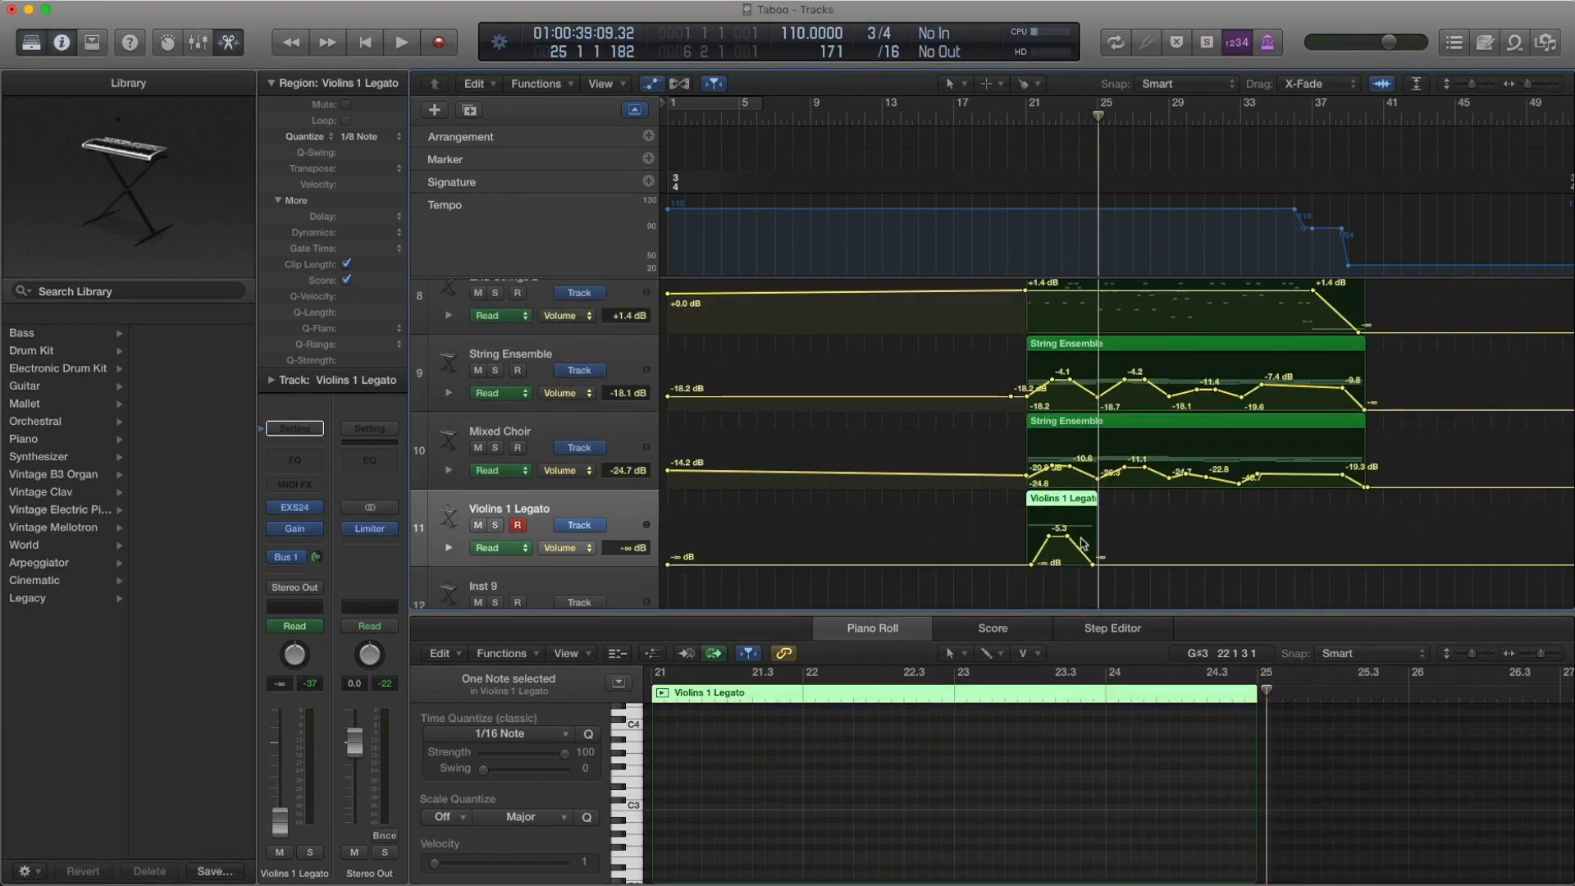
pyautogui.press('a')
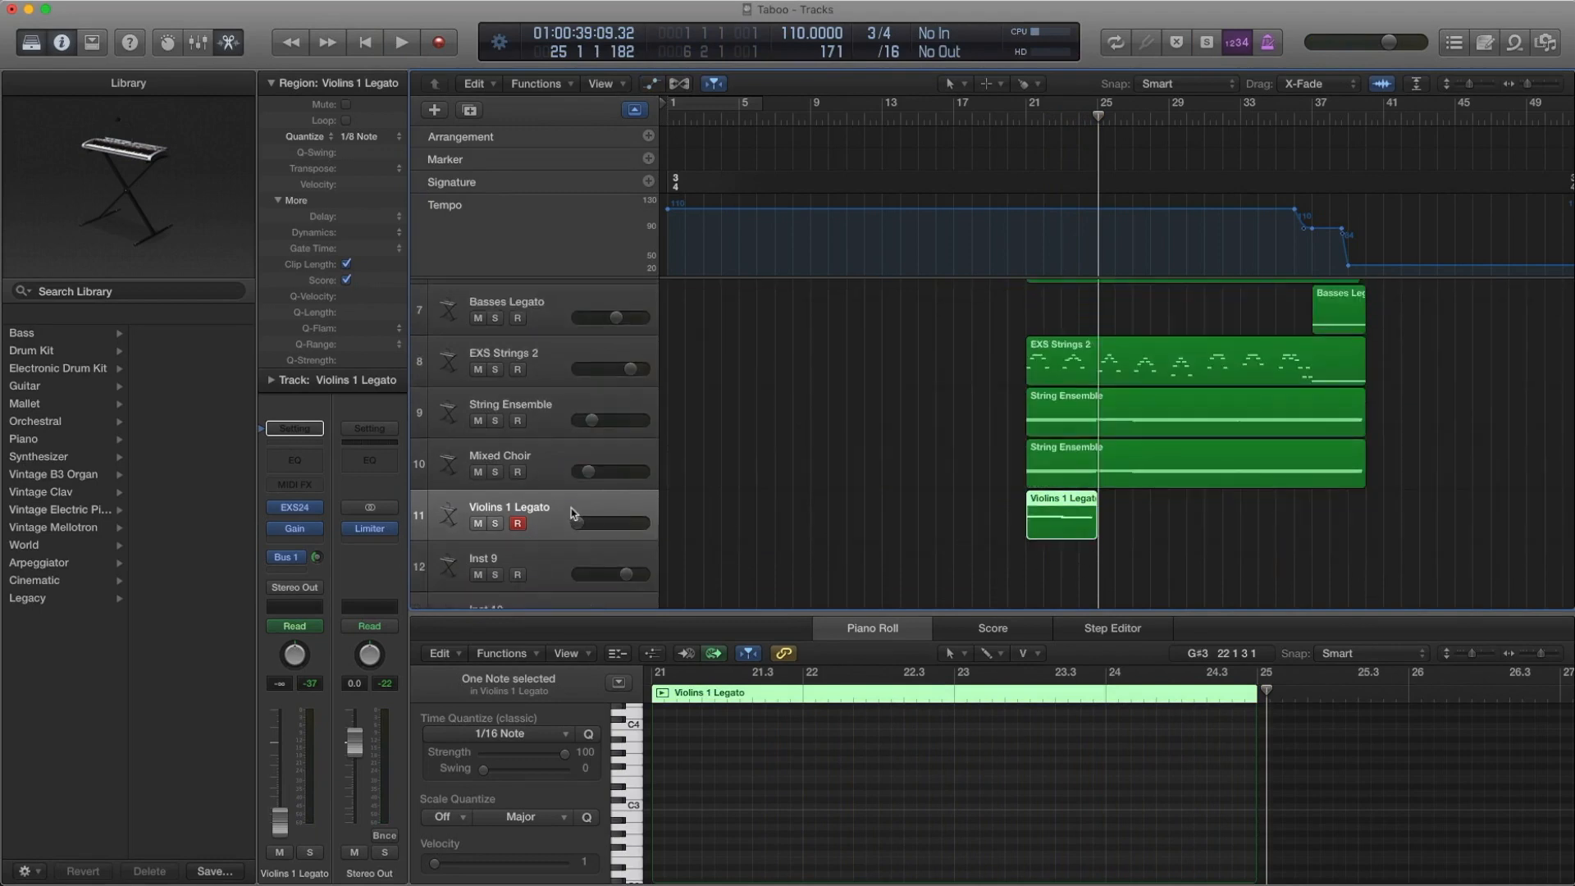
# Look up the Violins 1 Legato instrument in the Orchestral Strings library and inspect the track's Gain effect
pyautogui.click(267, 507)
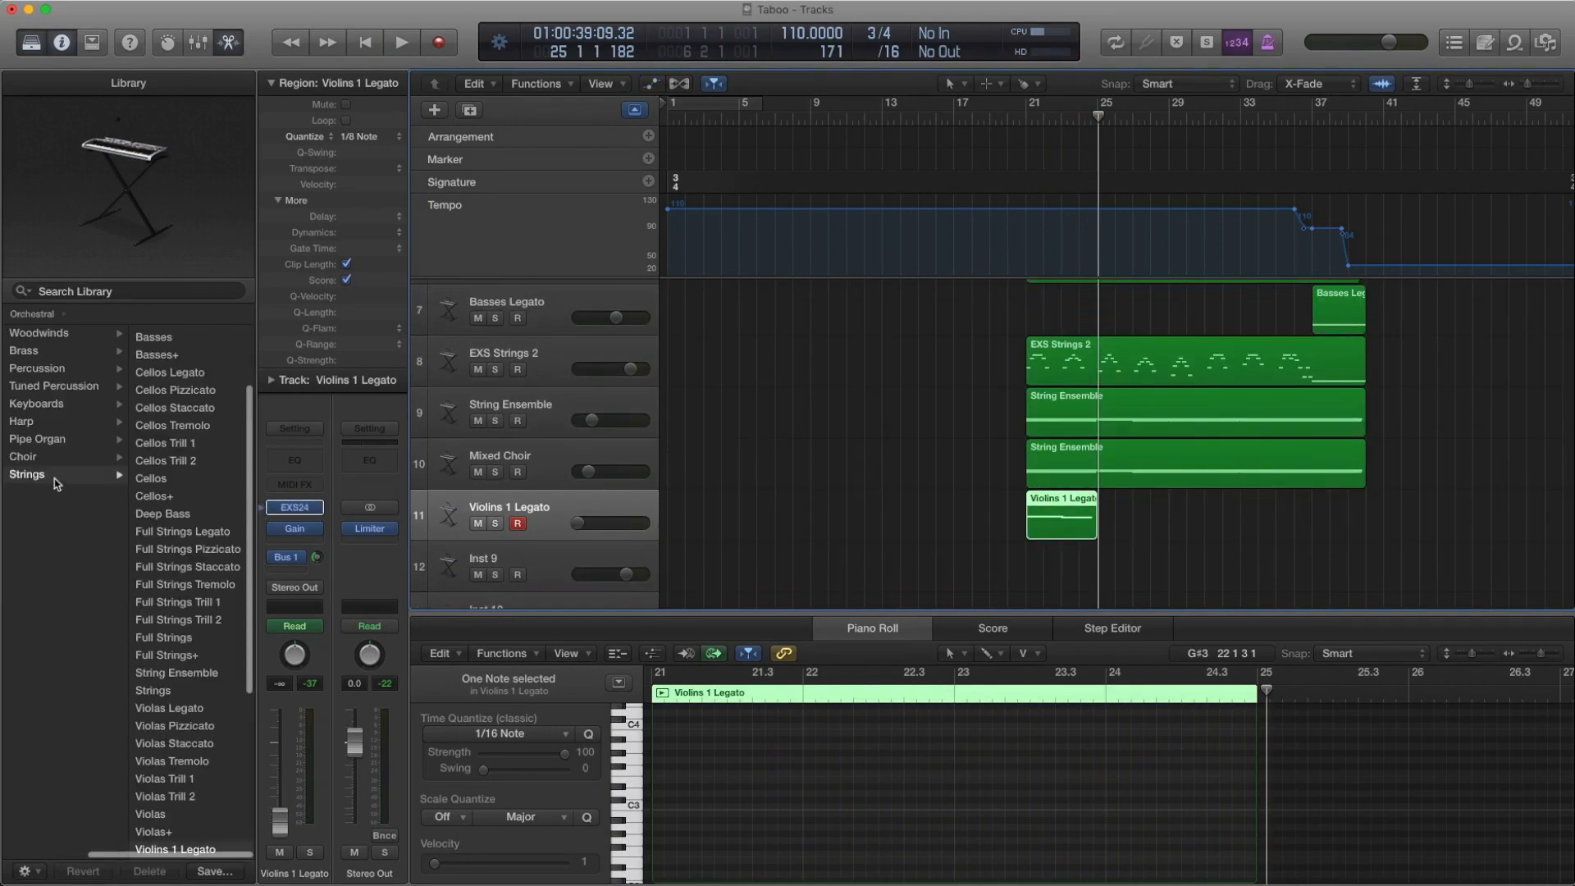
pyautogui.scroll(-5, 205, 492)
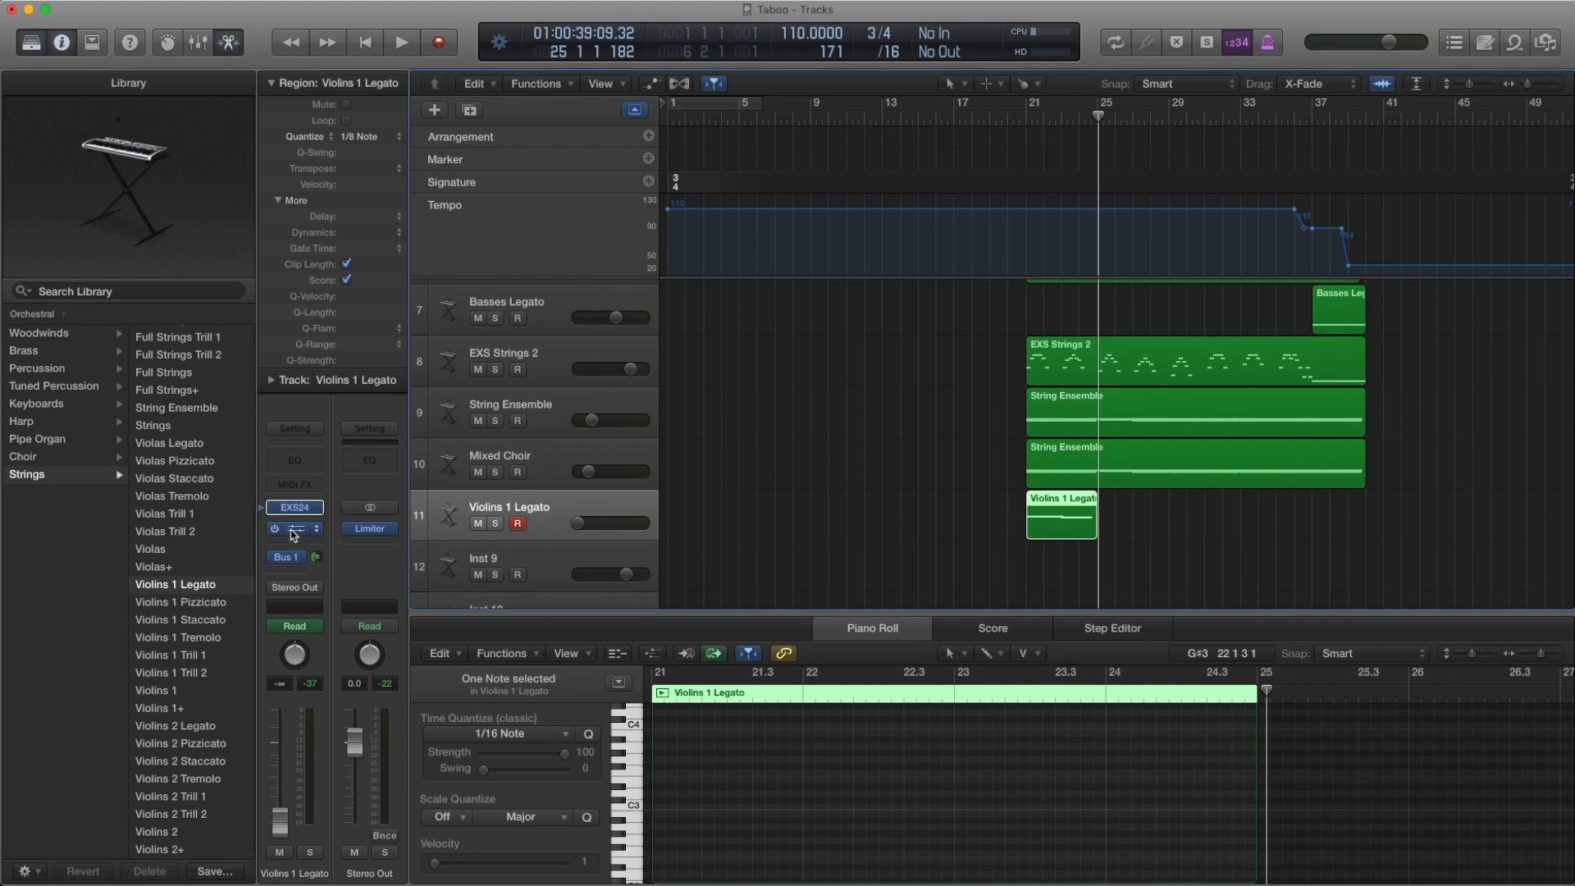
pyautogui.click(294, 529)
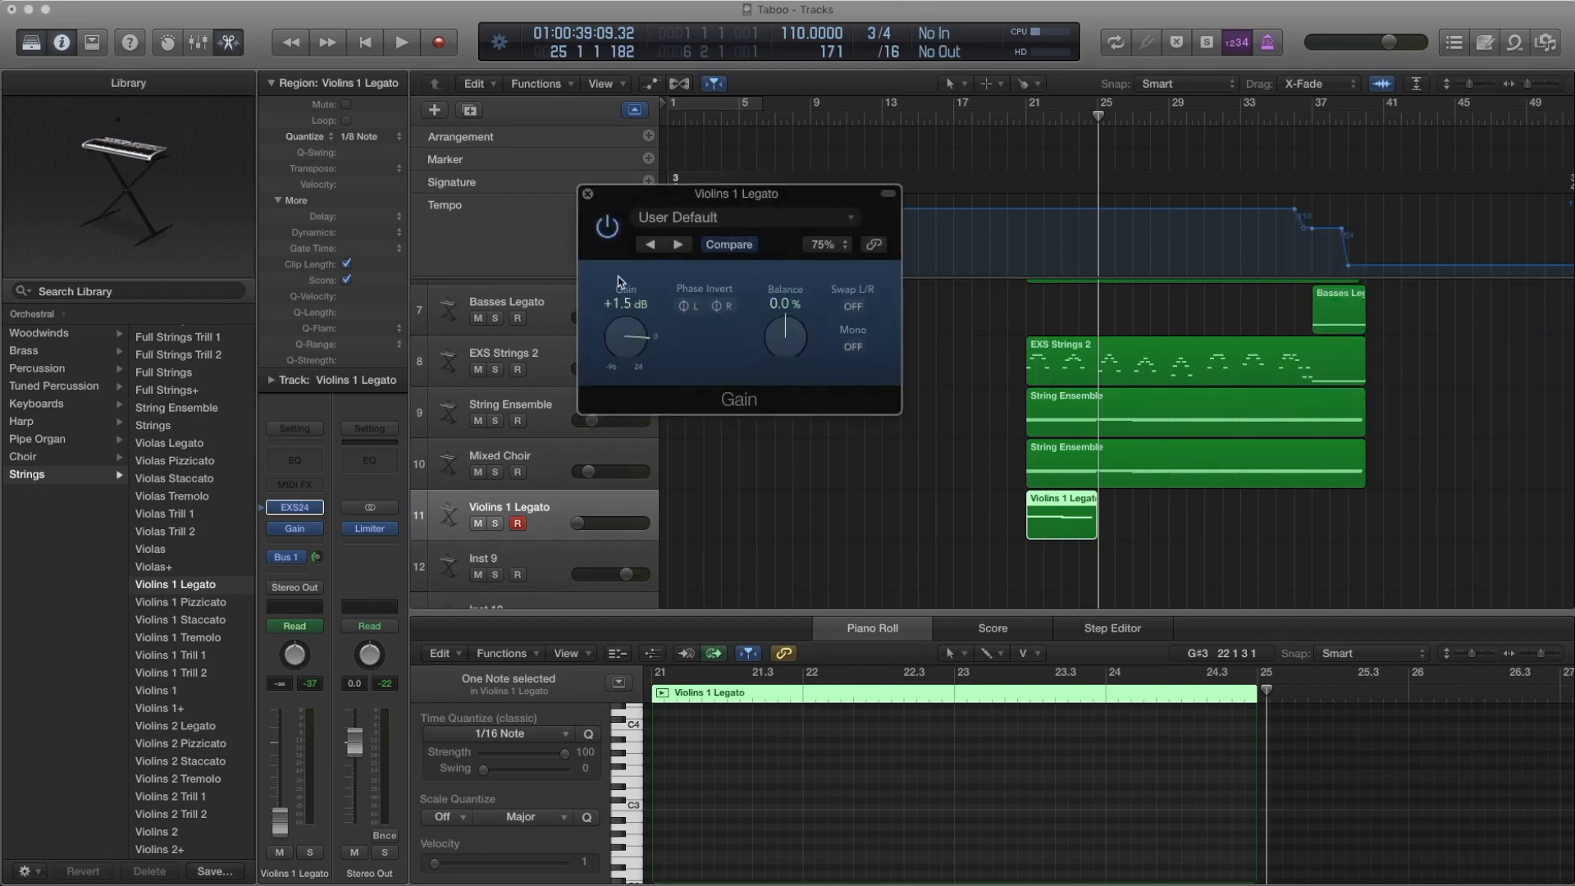
pyautogui.click(588, 198)
# Toggle the automation view on and off, examine the Violins 1 Legato region's notes and close the Piano Roll
pyautogui.press('a')
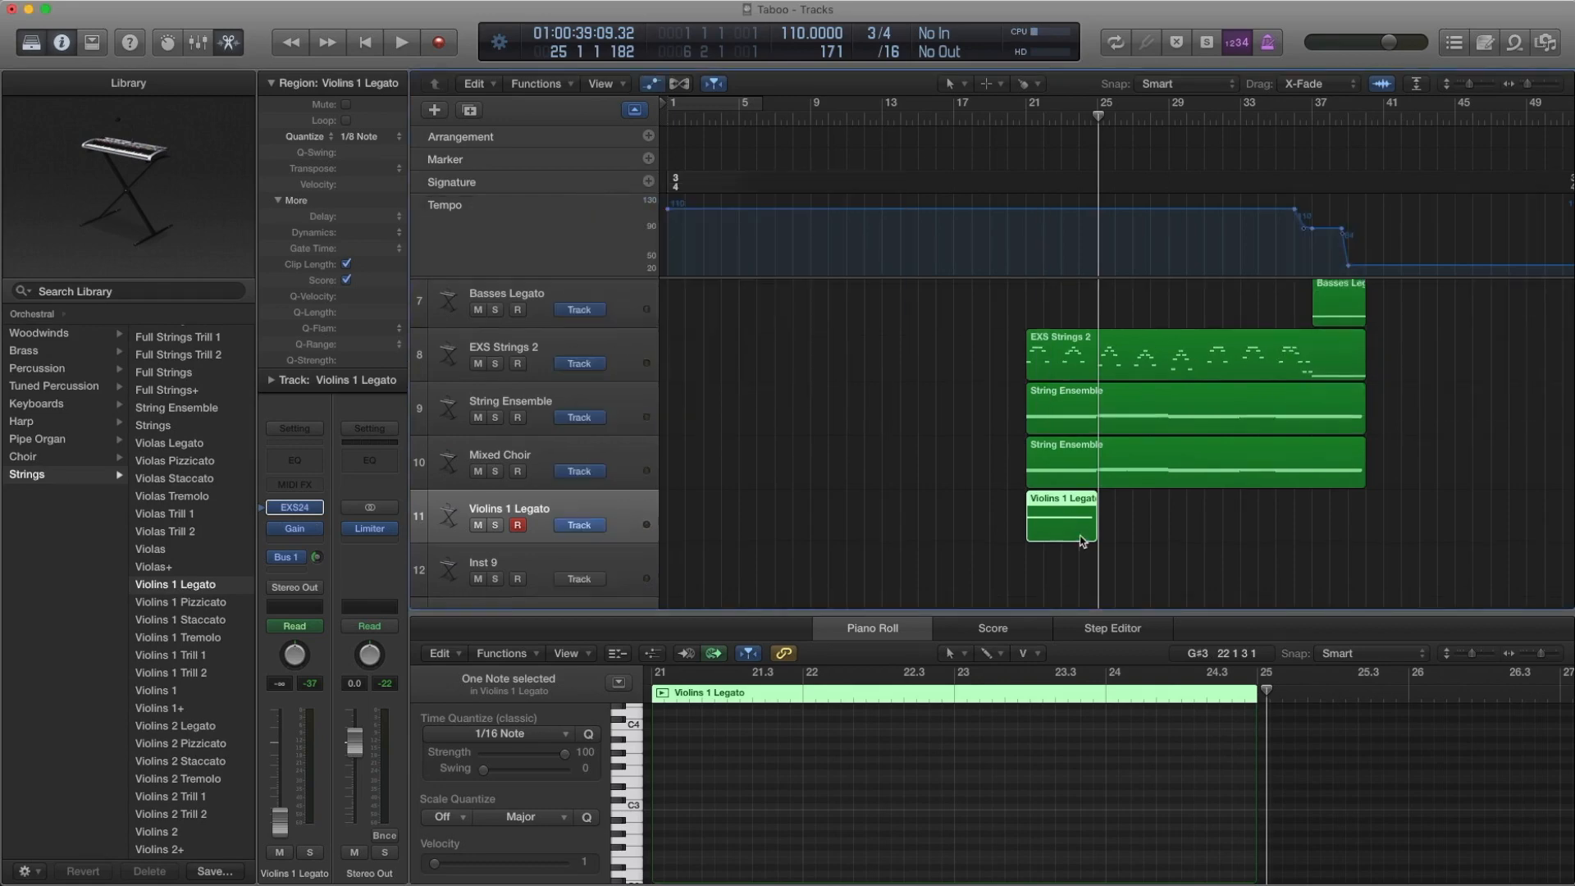
pyautogui.press('a')
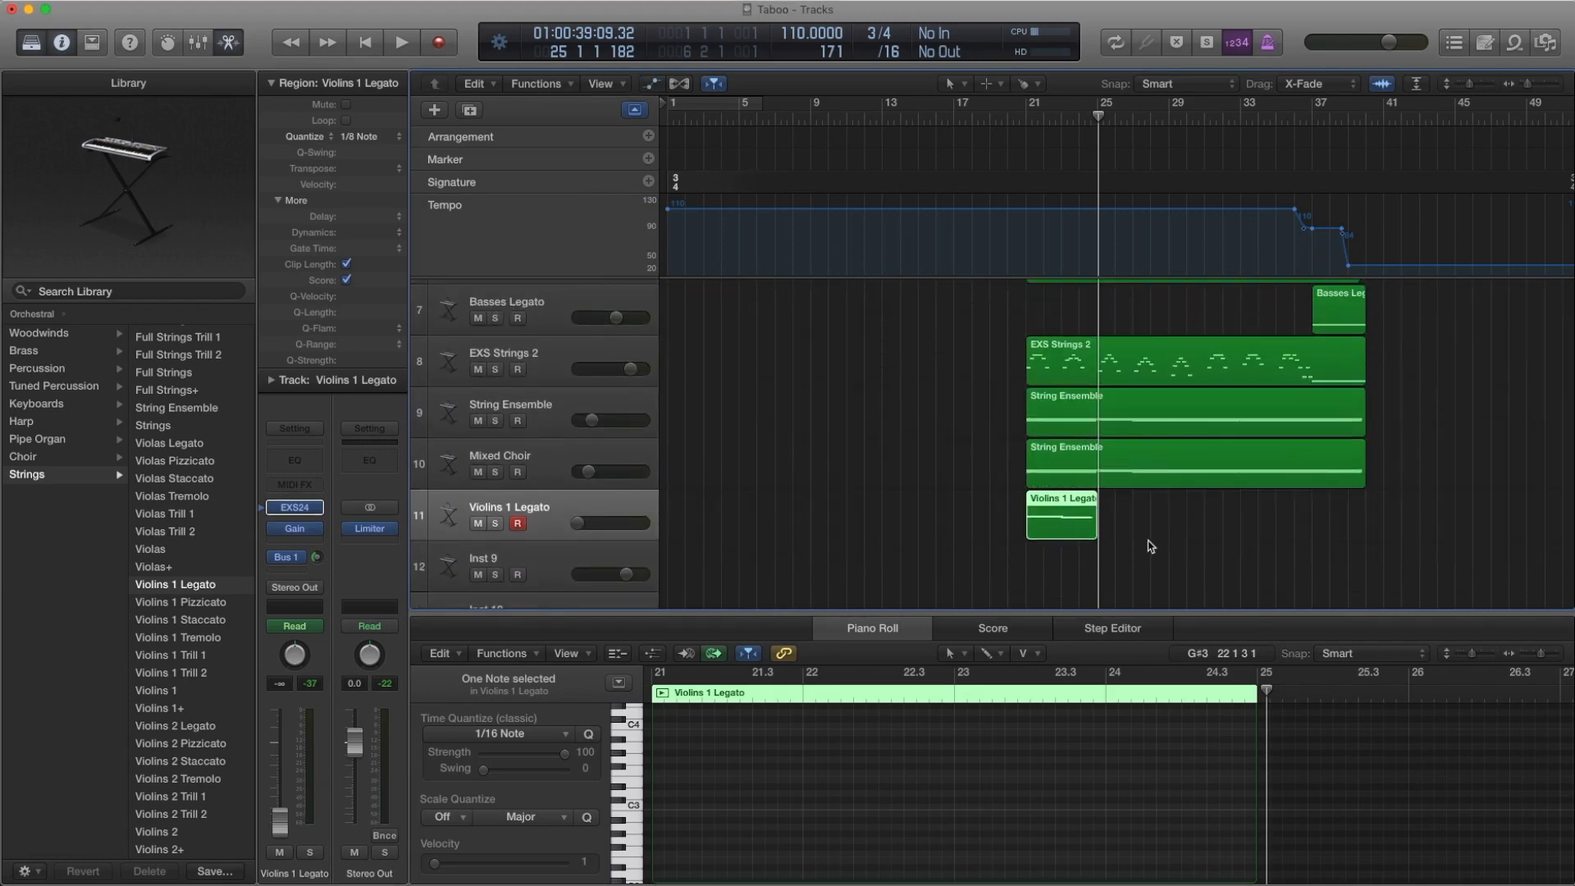
pyautogui.click(1087, 531)
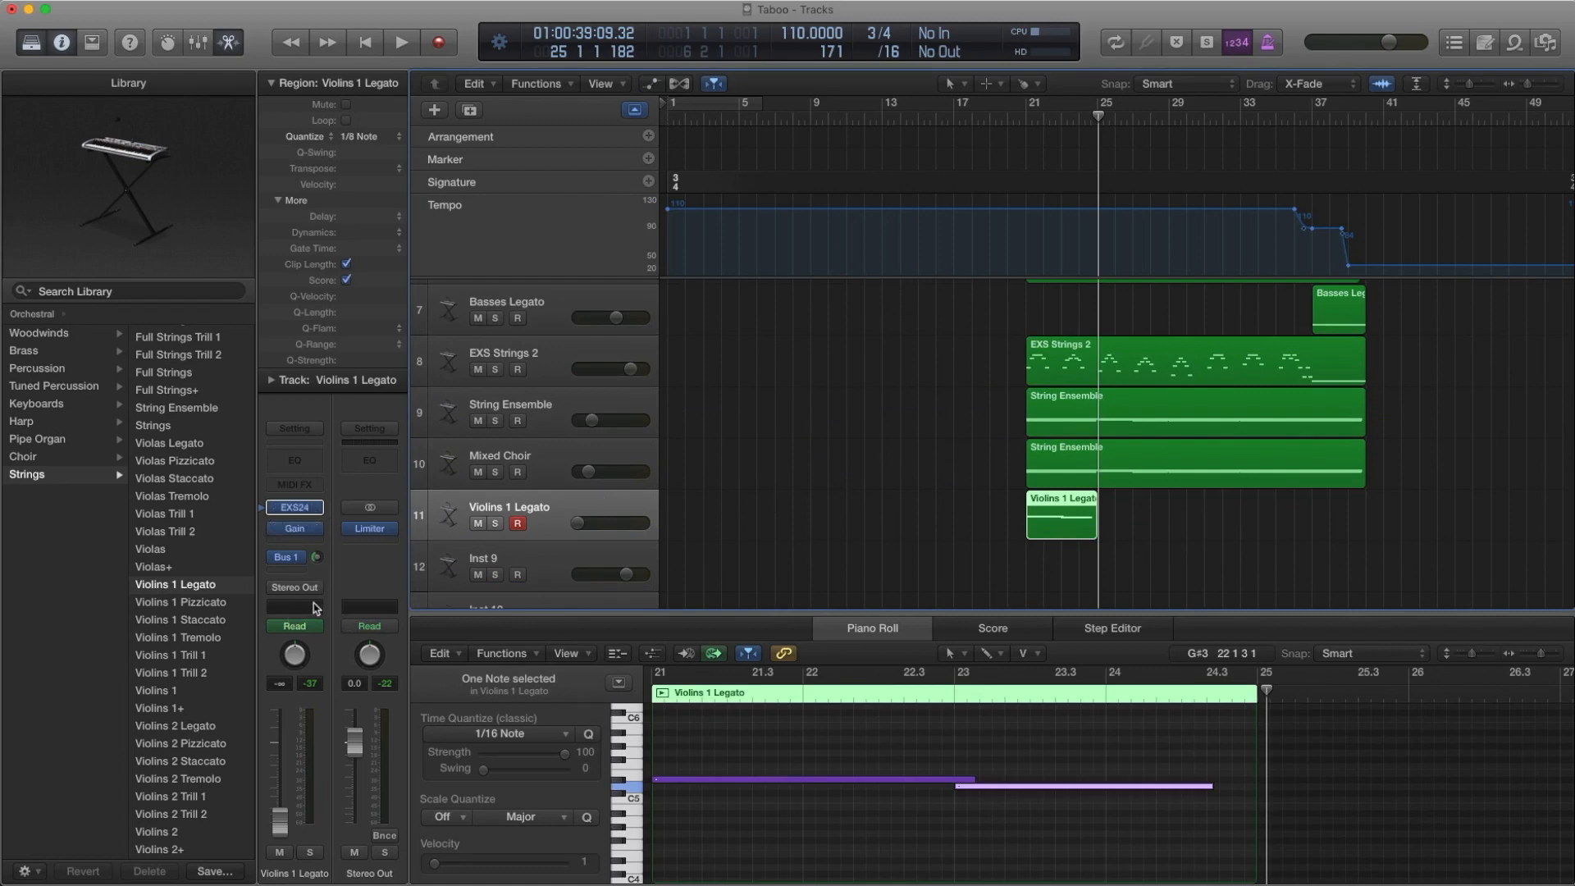
pyautogui.press('p')
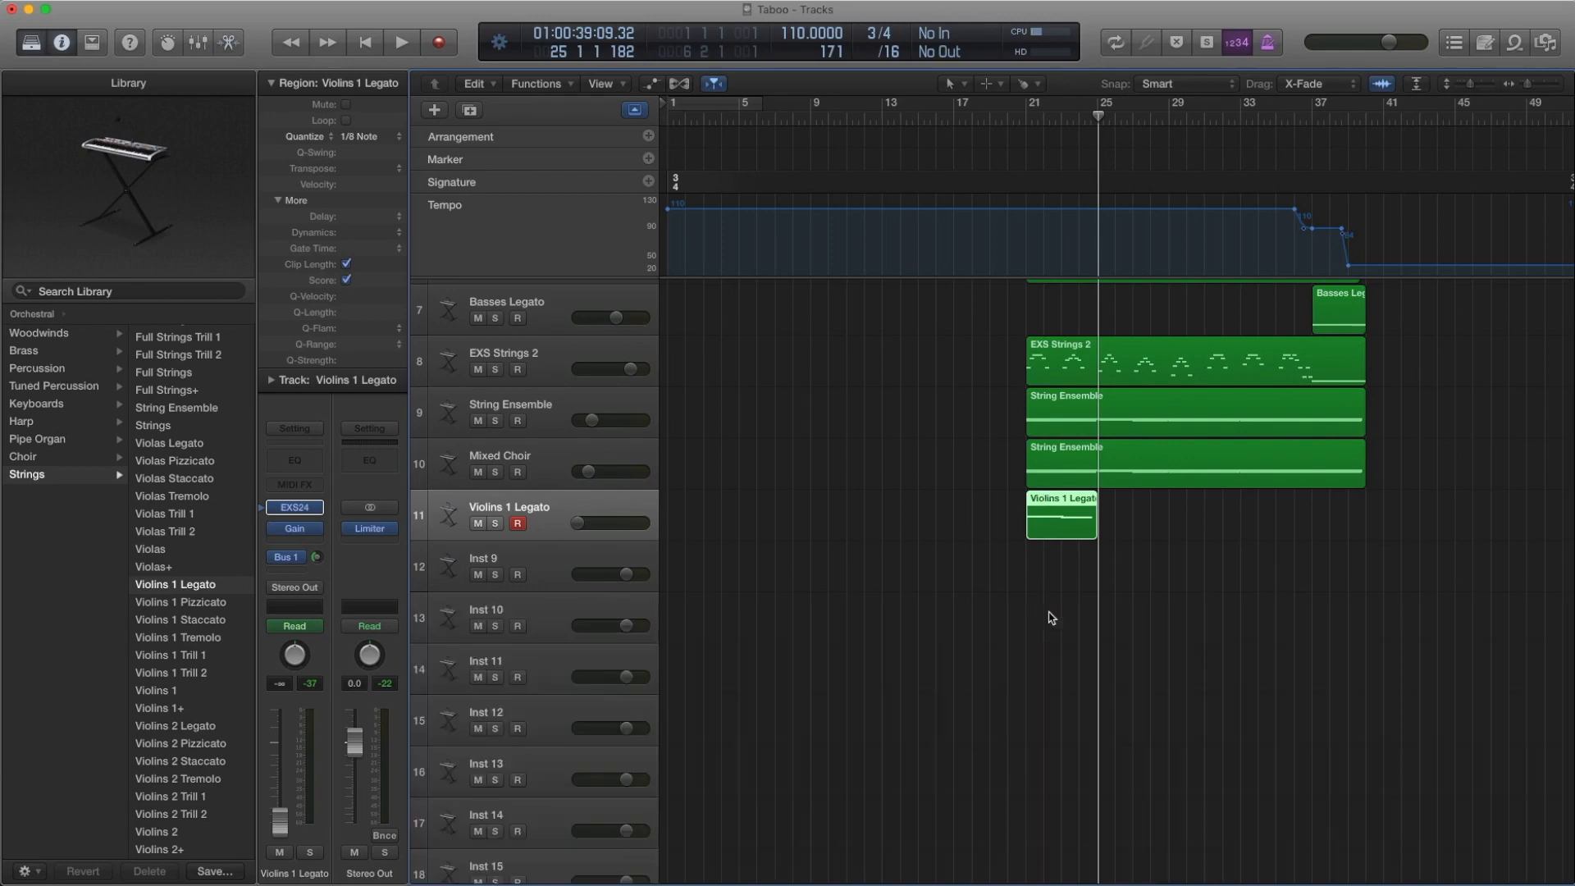
# Place the playhead just before bar 21 and play all tracks together without solo
pyautogui.scroll(5, 1053, 617)
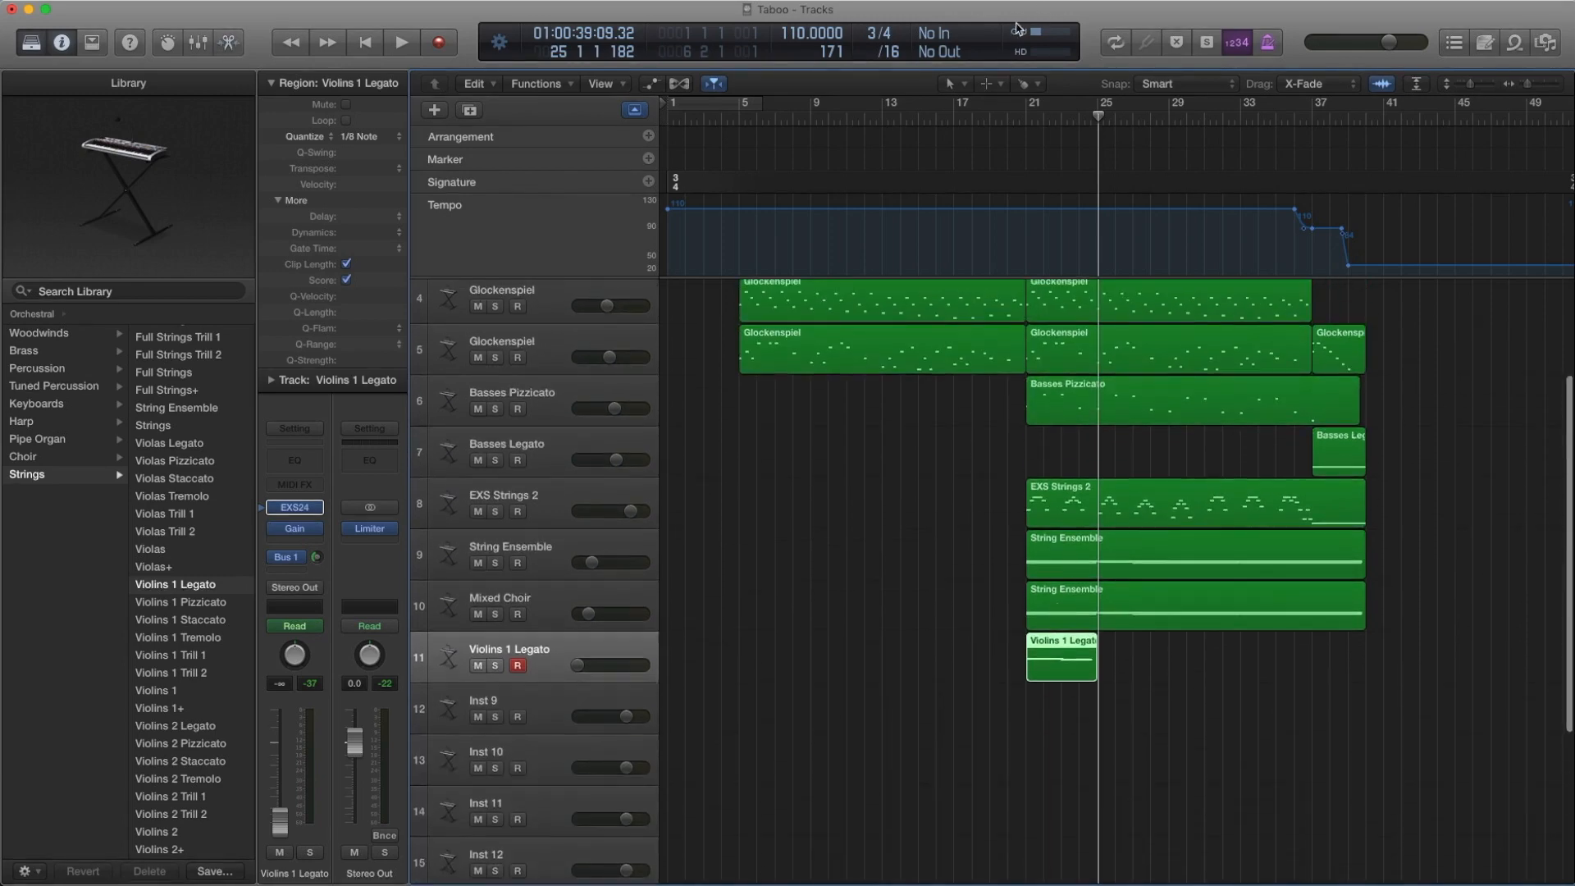
pyautogui.click(1016, 120)
pyautogui.press('space')
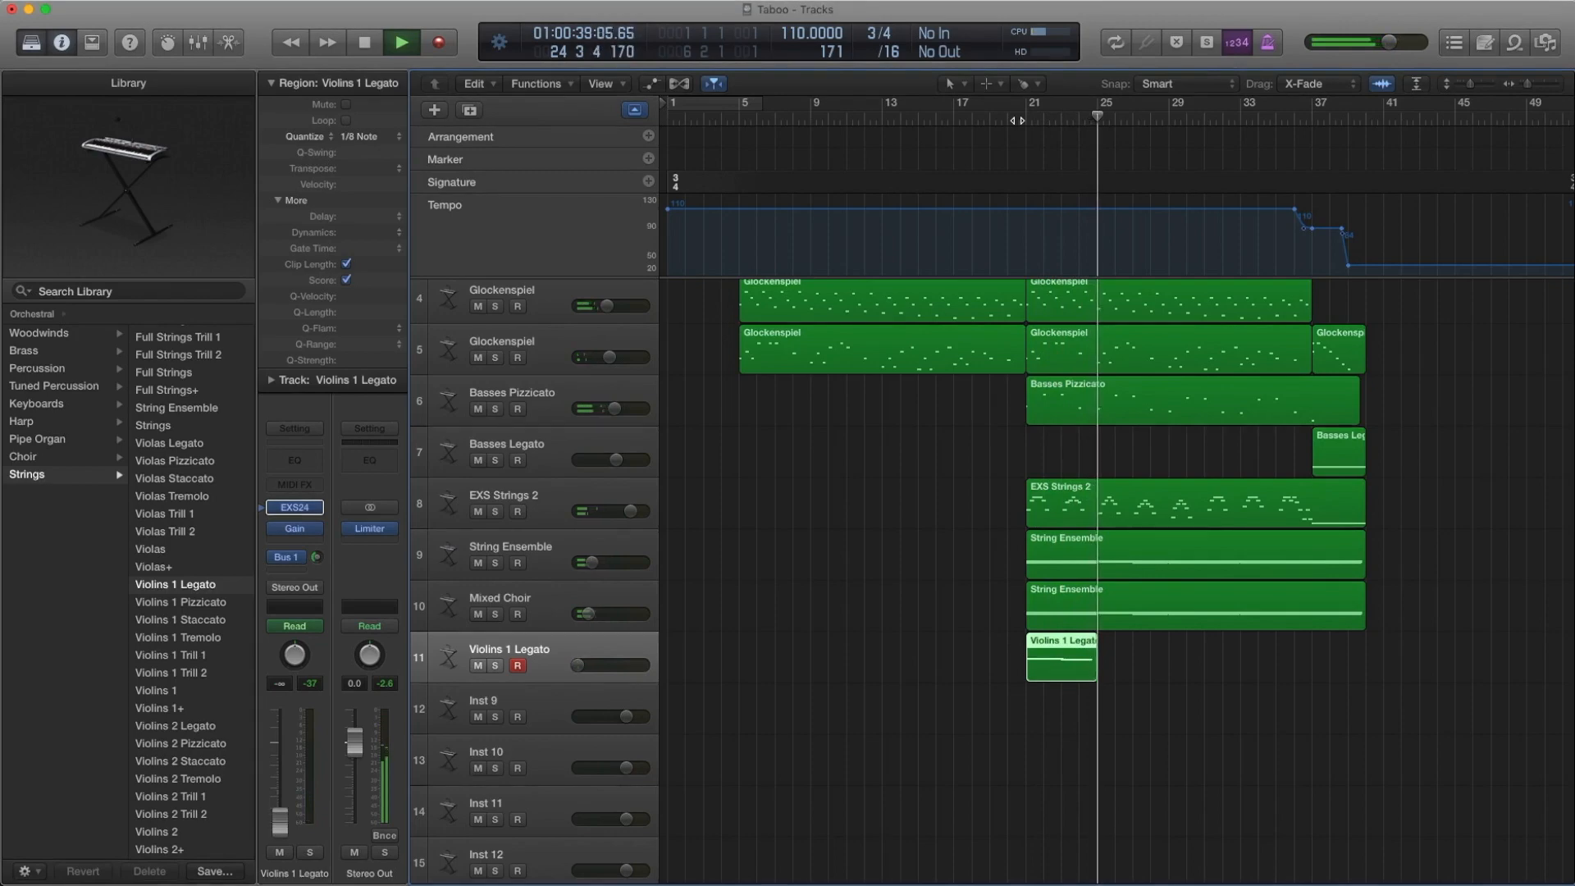
# Stop playback, look over the arrangement's tracks, and toggle the global tracks off and on
pyautogui.press('space')
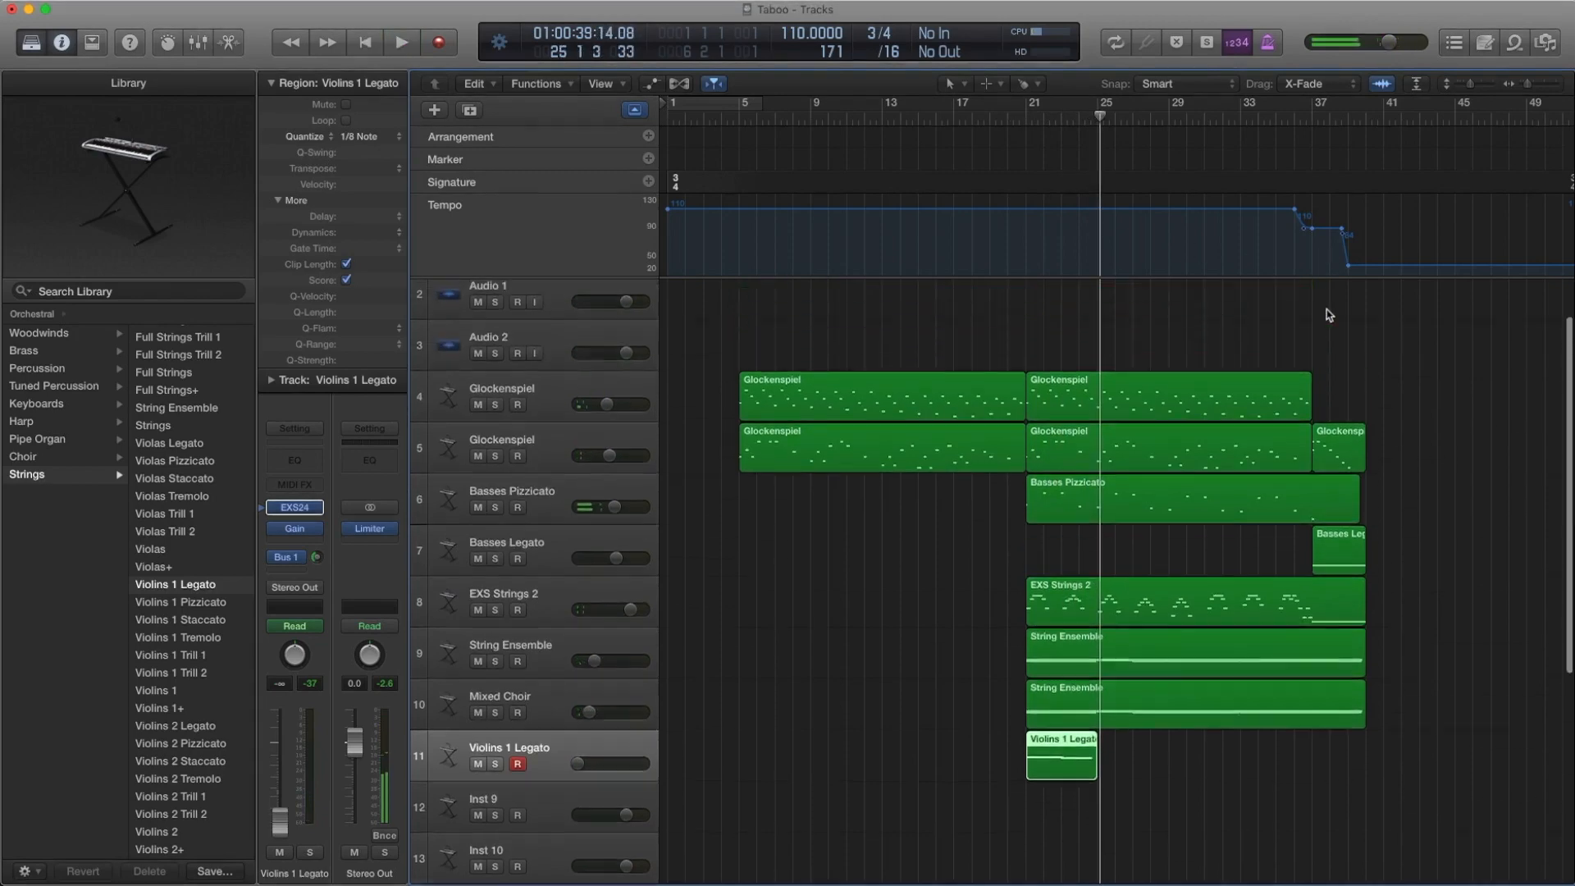
pyautogui.scroll(3, 1329, 259)
pyautogui.scroll(-2, 1341, 530)
pyautogui.scroll(2, 1342, 530)
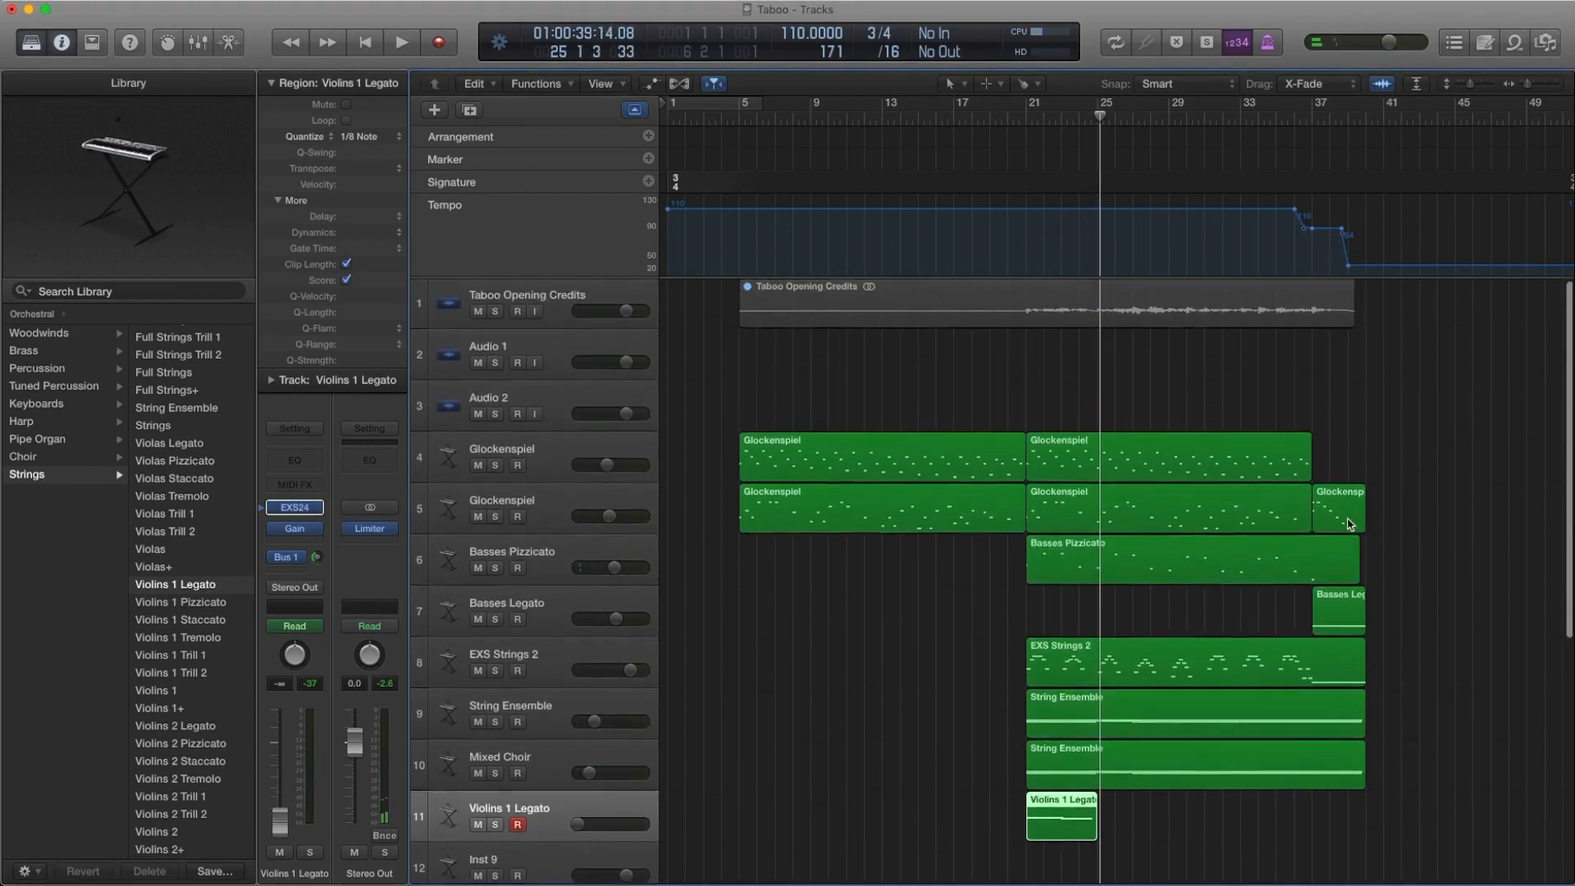
pyautogui.scroll(-3, 1341, 531)
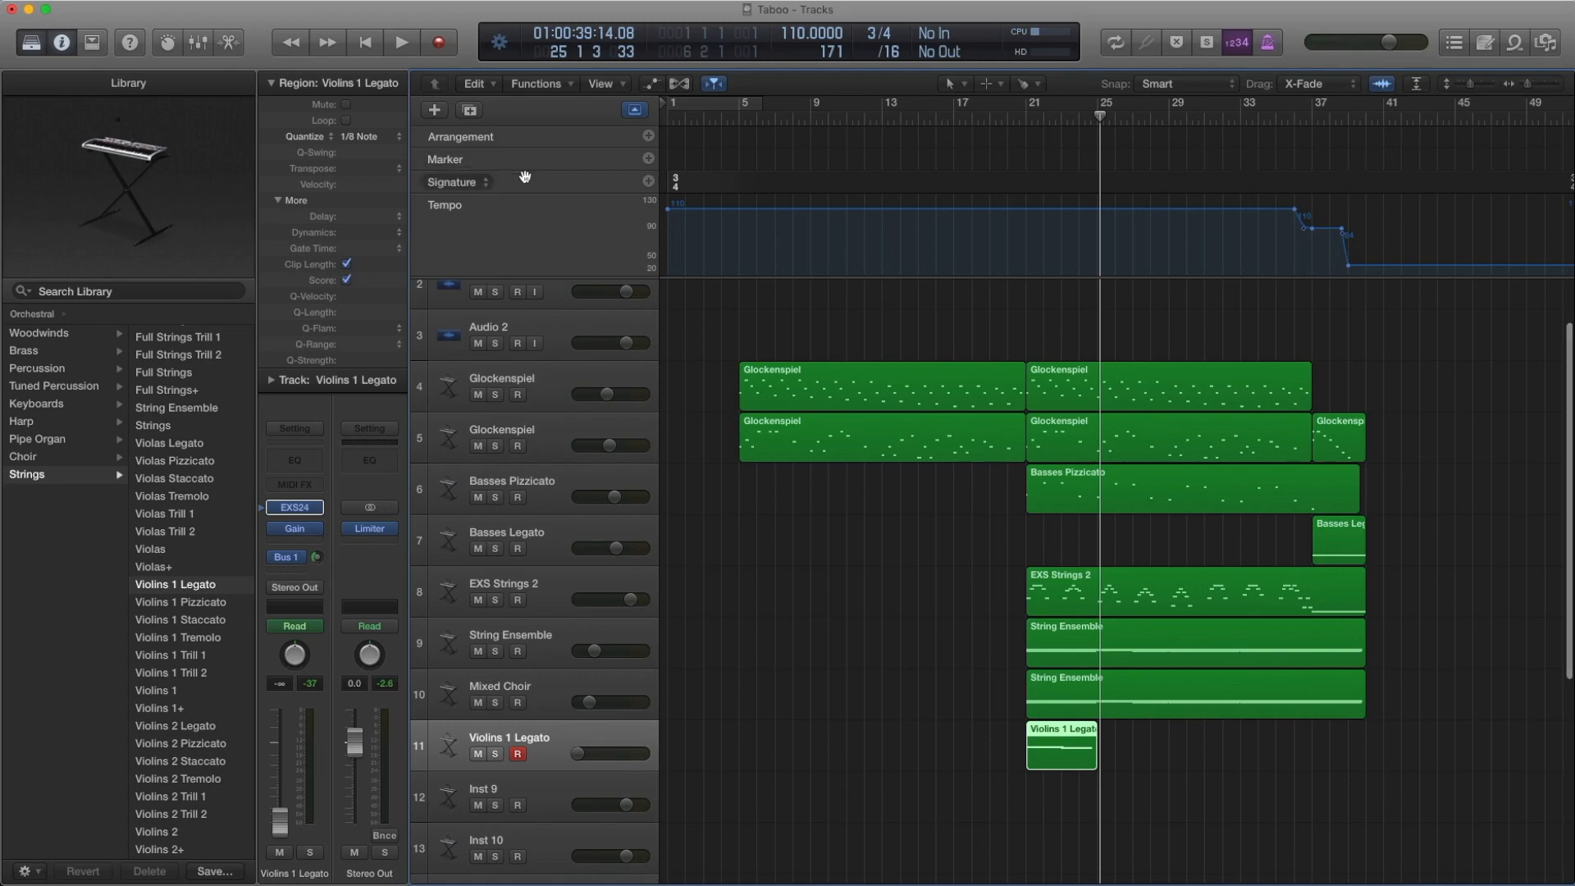
pyautogui.click(634, 110)
pyautogui.click(634, 110)
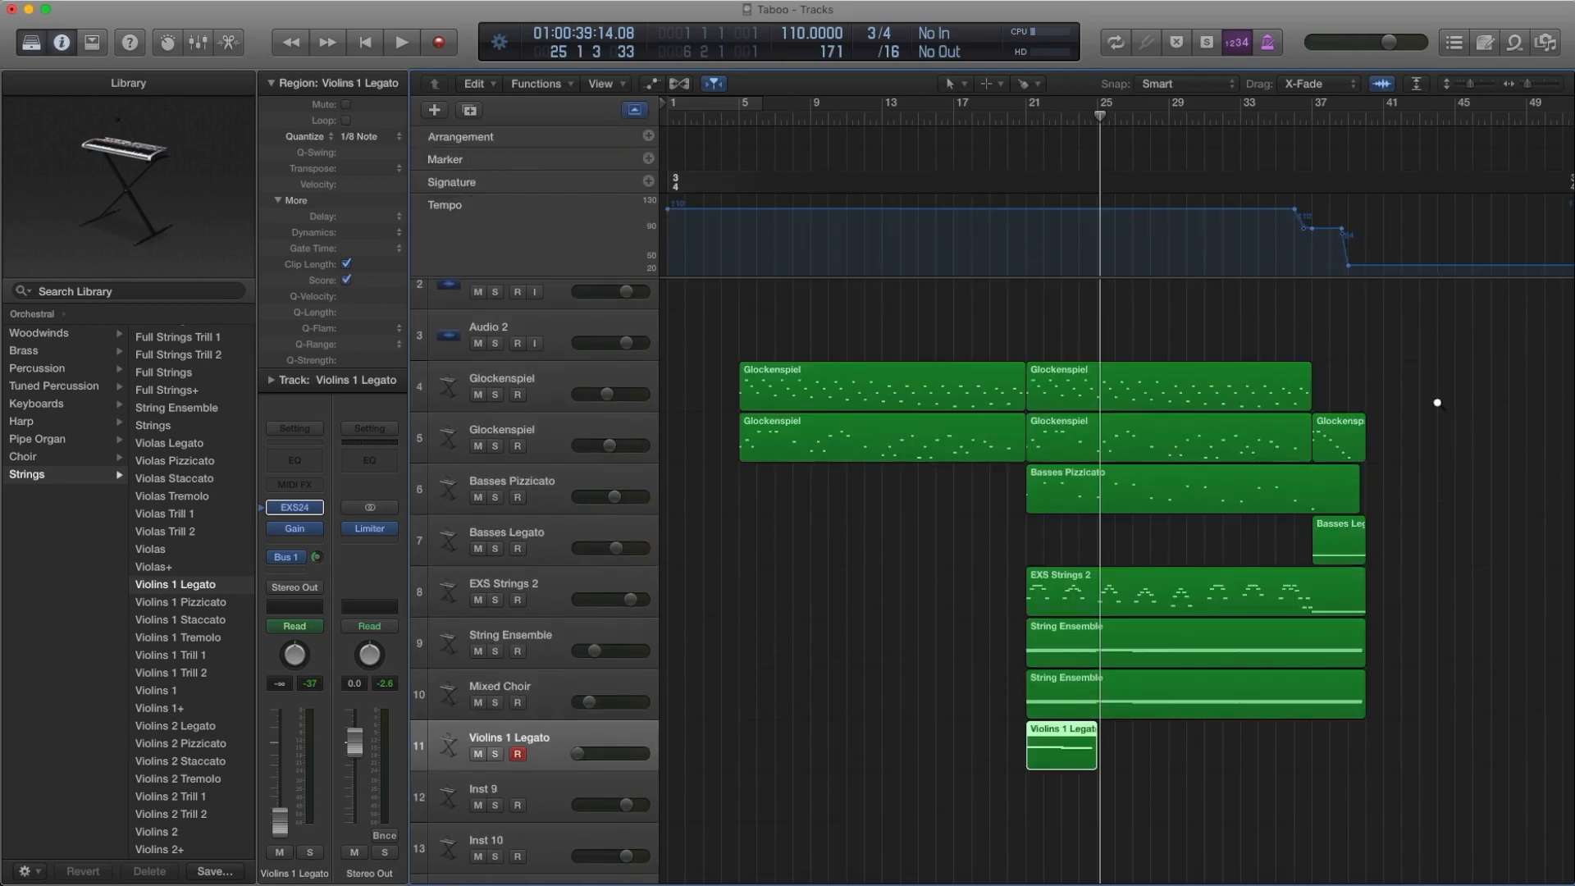
# Enlarge the Tempo track around bars 36 to 39 and open the Tempo list, placing it clear of the tempo curve
pyautogui.press('super+Right')
pyautogui.press('super+Right')
pyautogui.press('super+Right')
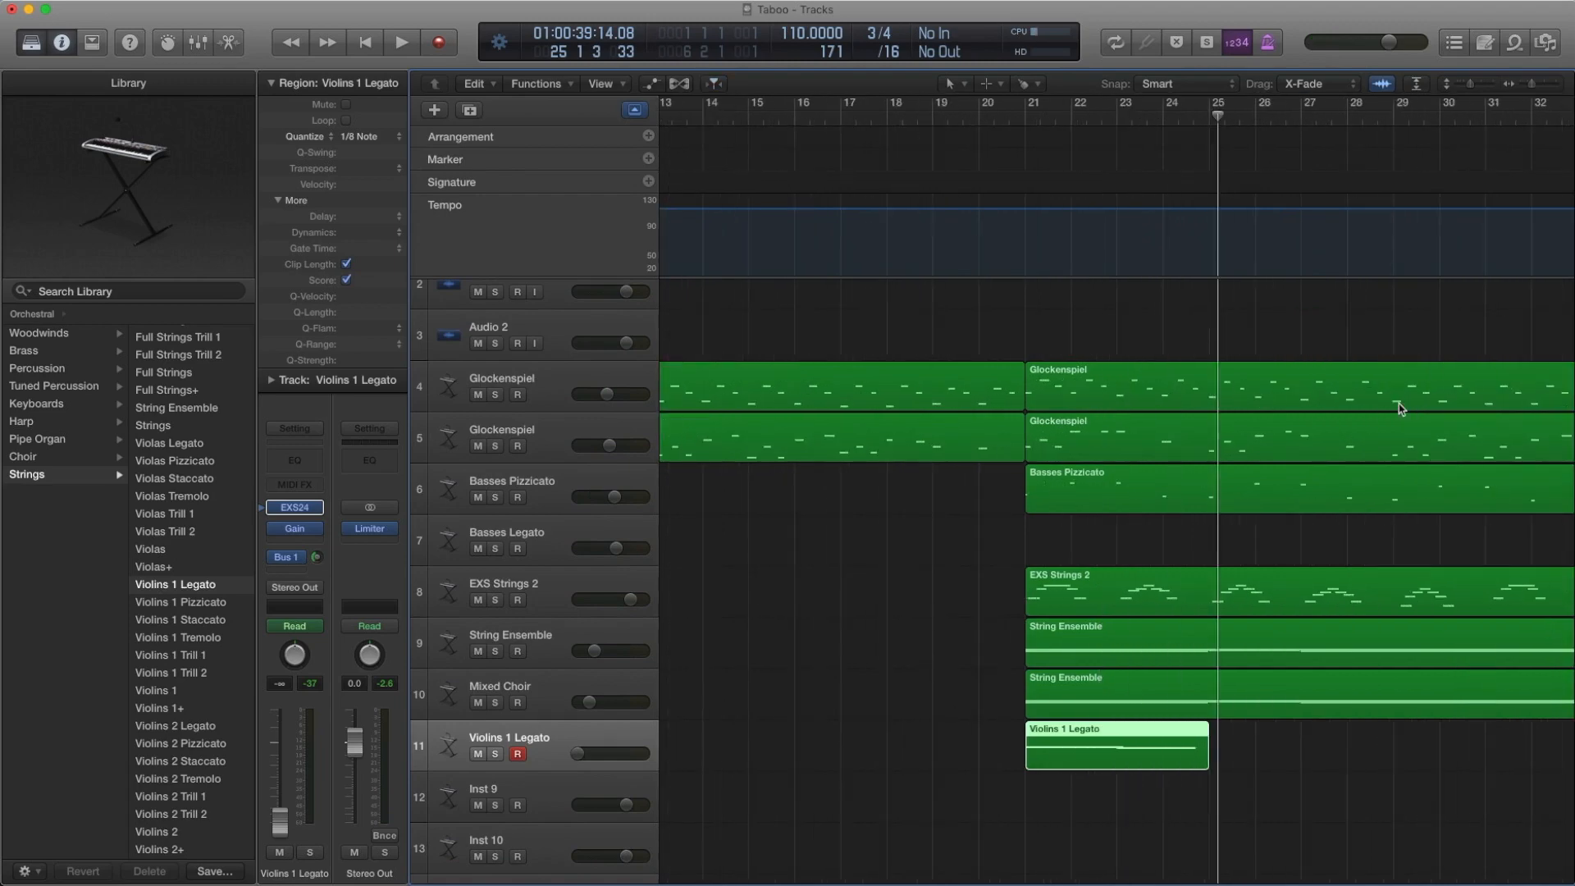
pyautogui.hscroll(10, 1400, 408)
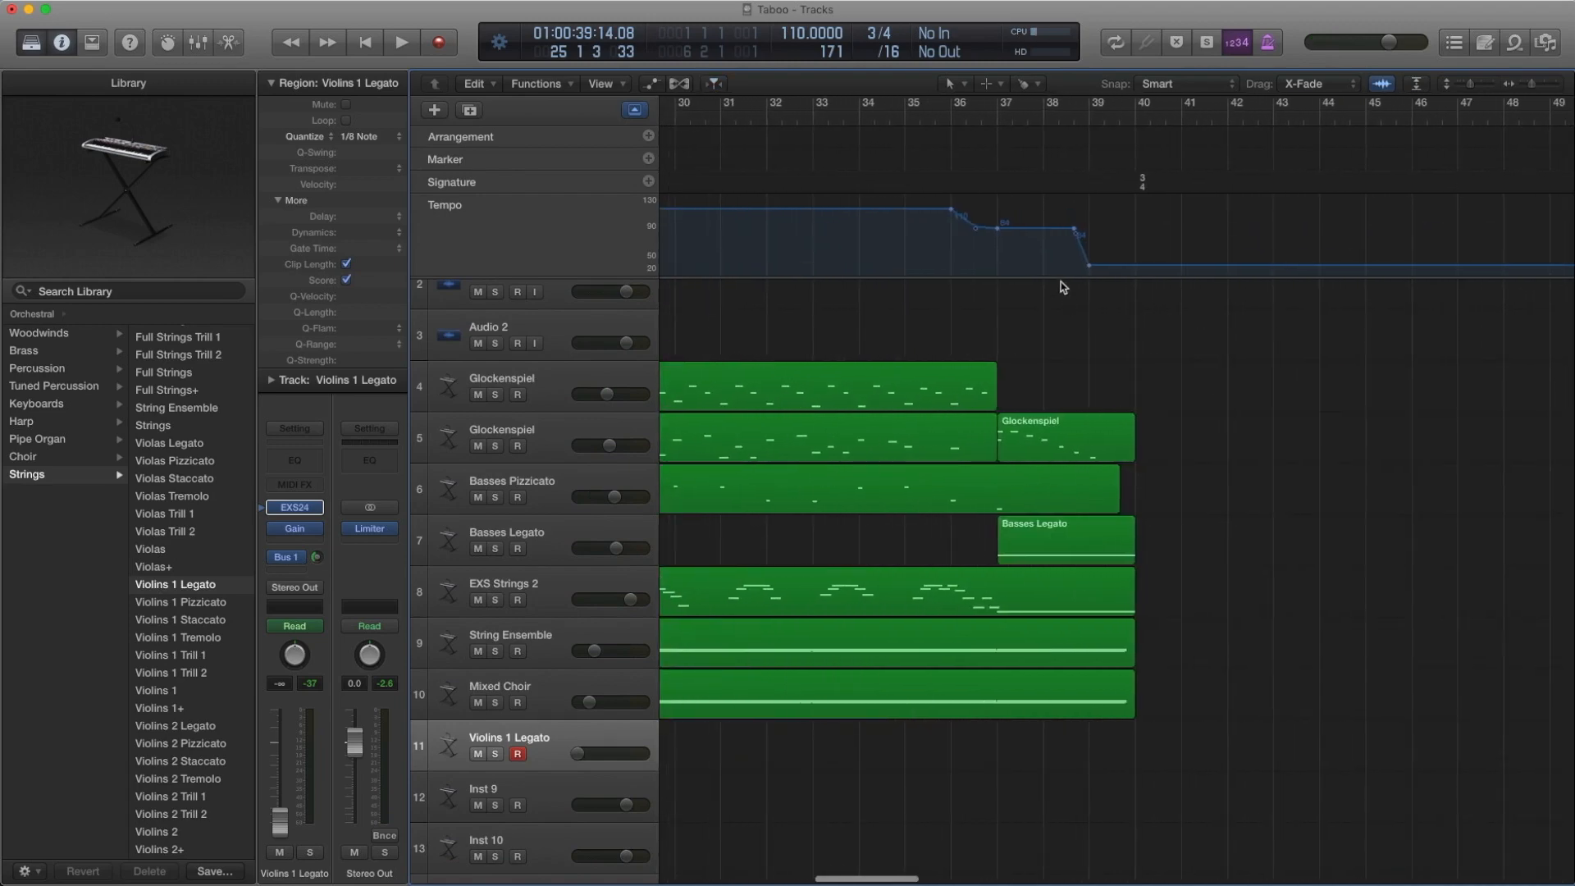
pyautogui.moveTo(1061, 280); pyautogui.dragTo(1058, 366)
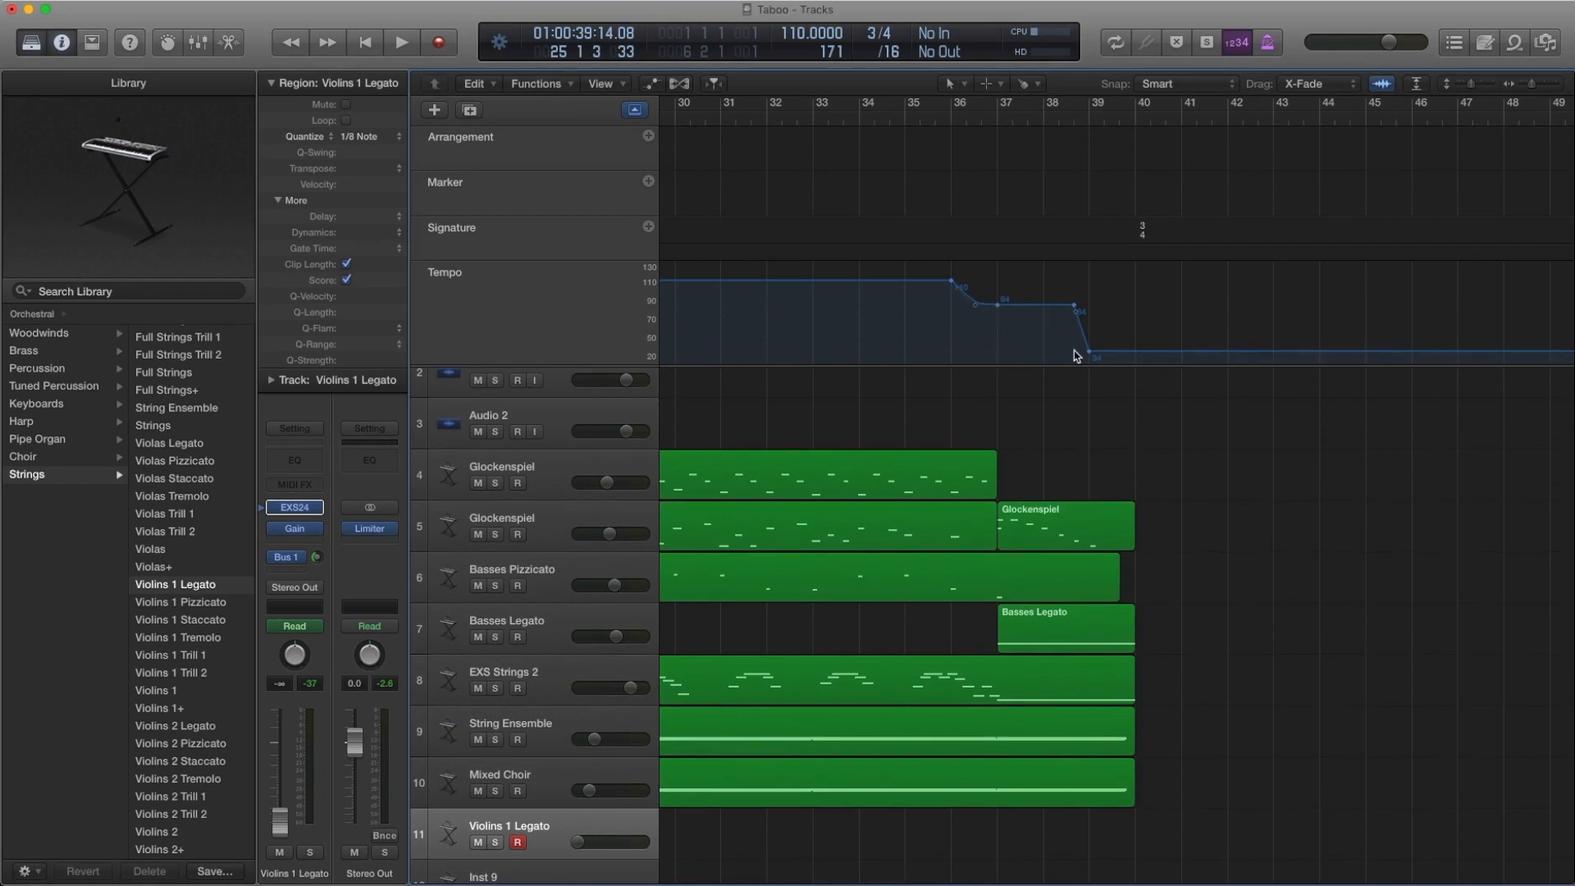
pyautogui.scroll(-1, 1074, 357)
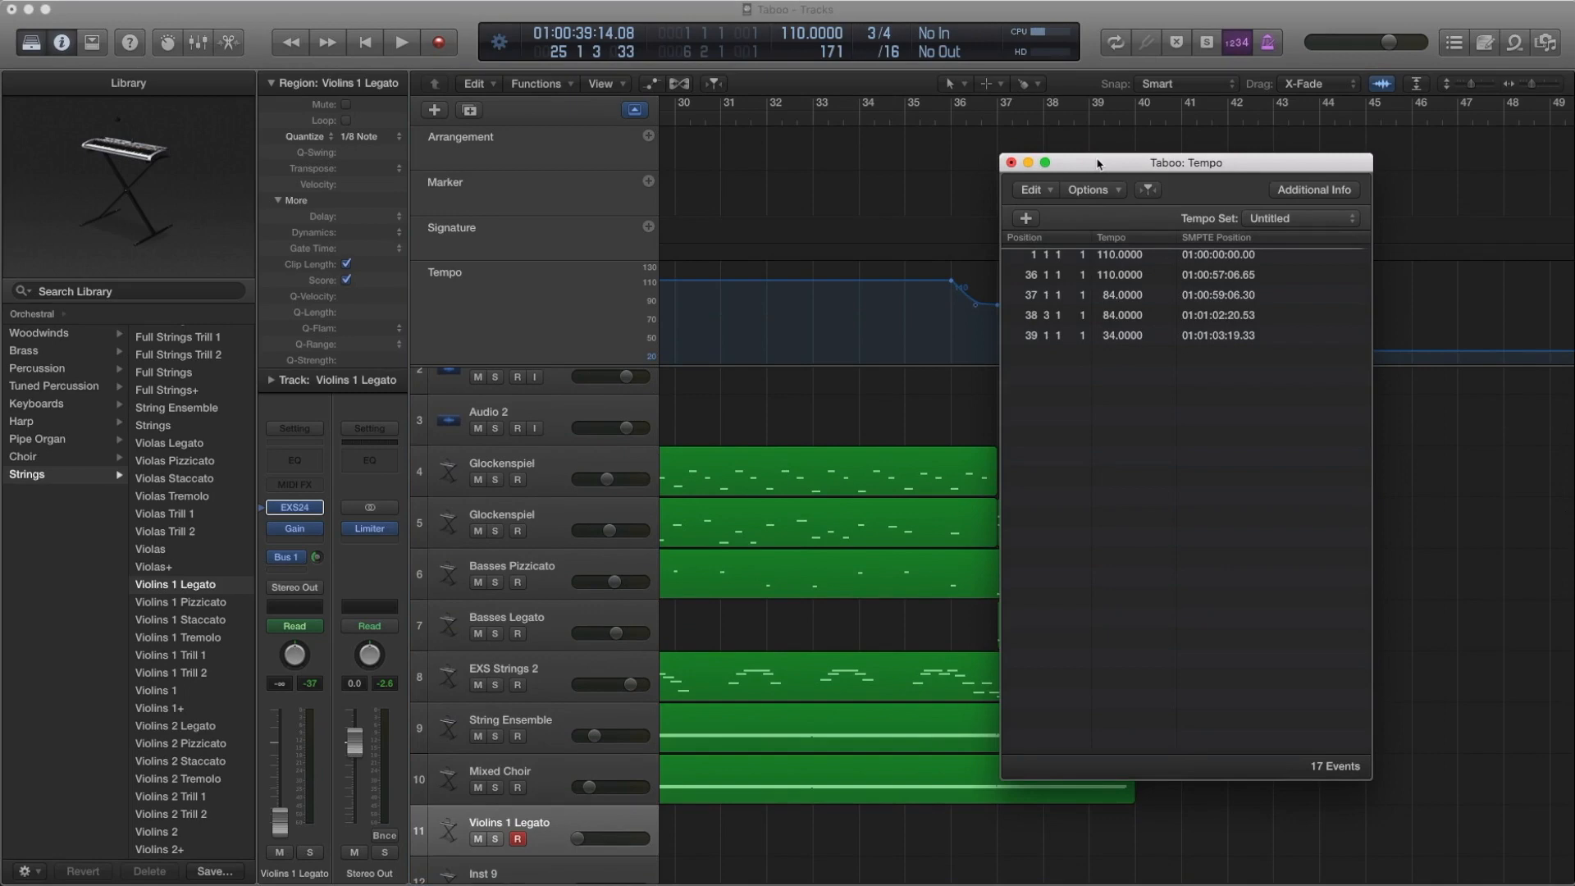
pyautogui.moveTo(1058, 170); pyautogui.dragTo(332, 125)
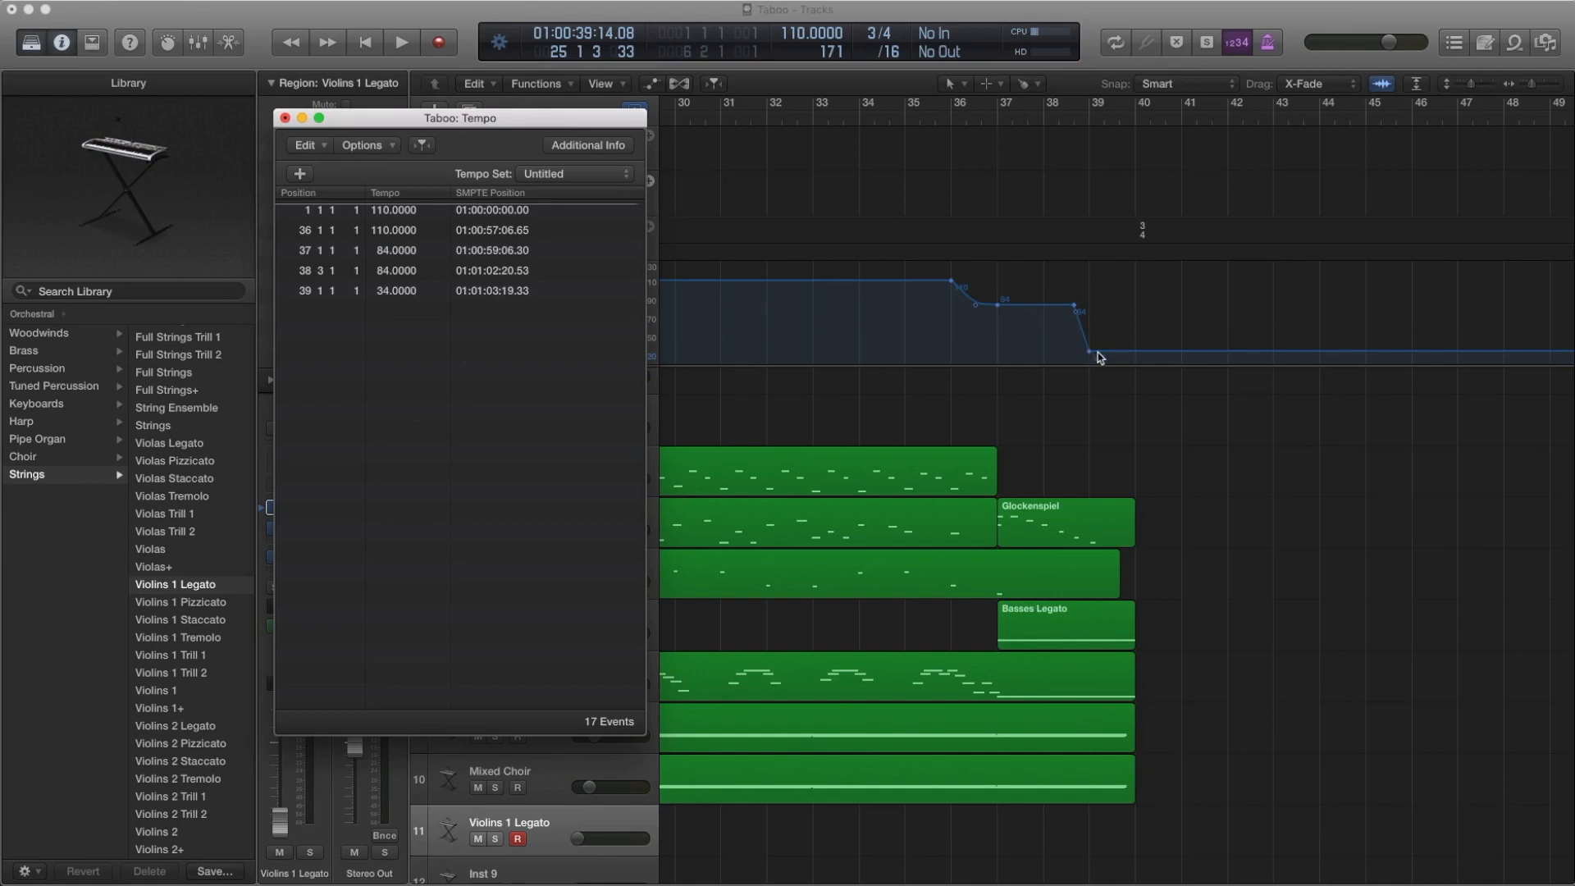
# Try raising the tempo point at bar 39 to 35, and undo the change
pyautogui.moveTo(1099, 357); pyautogui.dragTo(1097, 353)
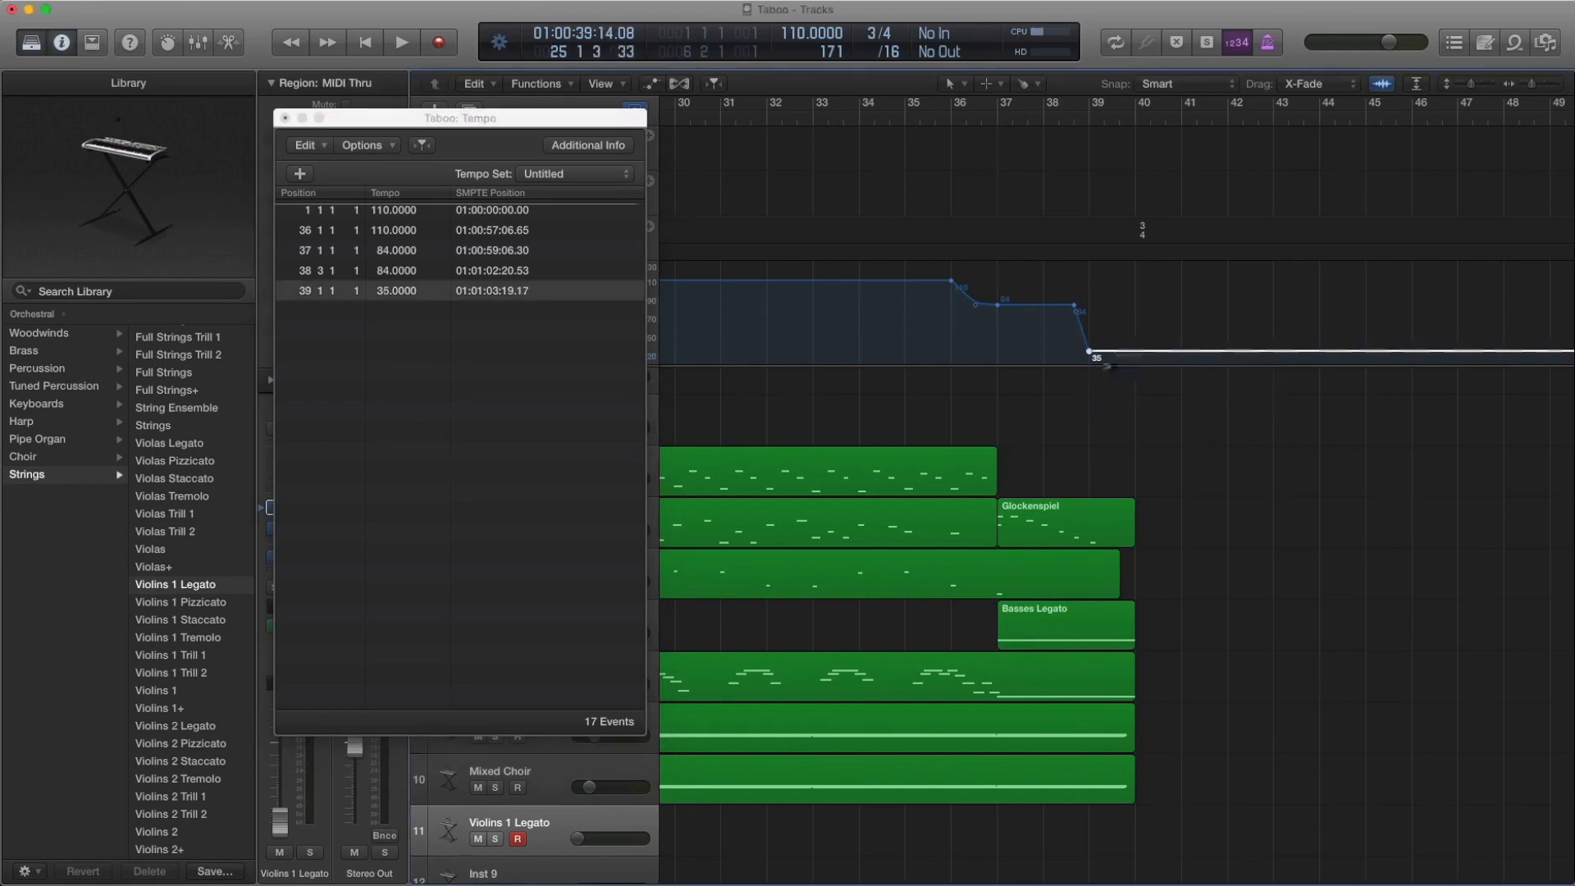
pyautogui.press('super+z')
# Play the ending from bar 36 to just past bar 39 twice to hear the tempo changes
pyautogui.click(935, 120)
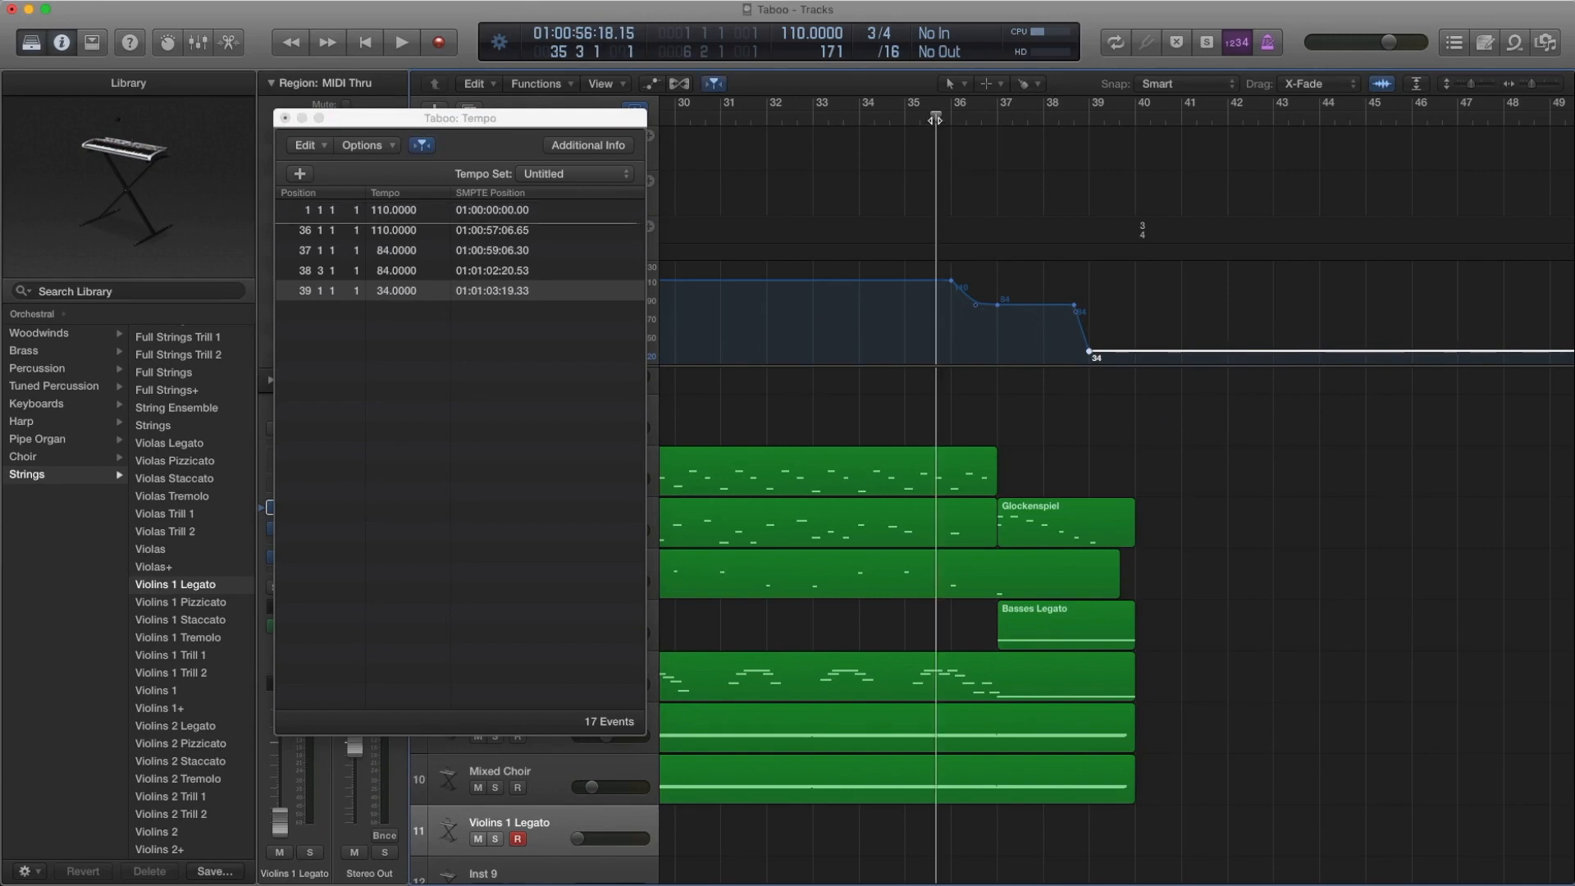
pyautogui.press('.')
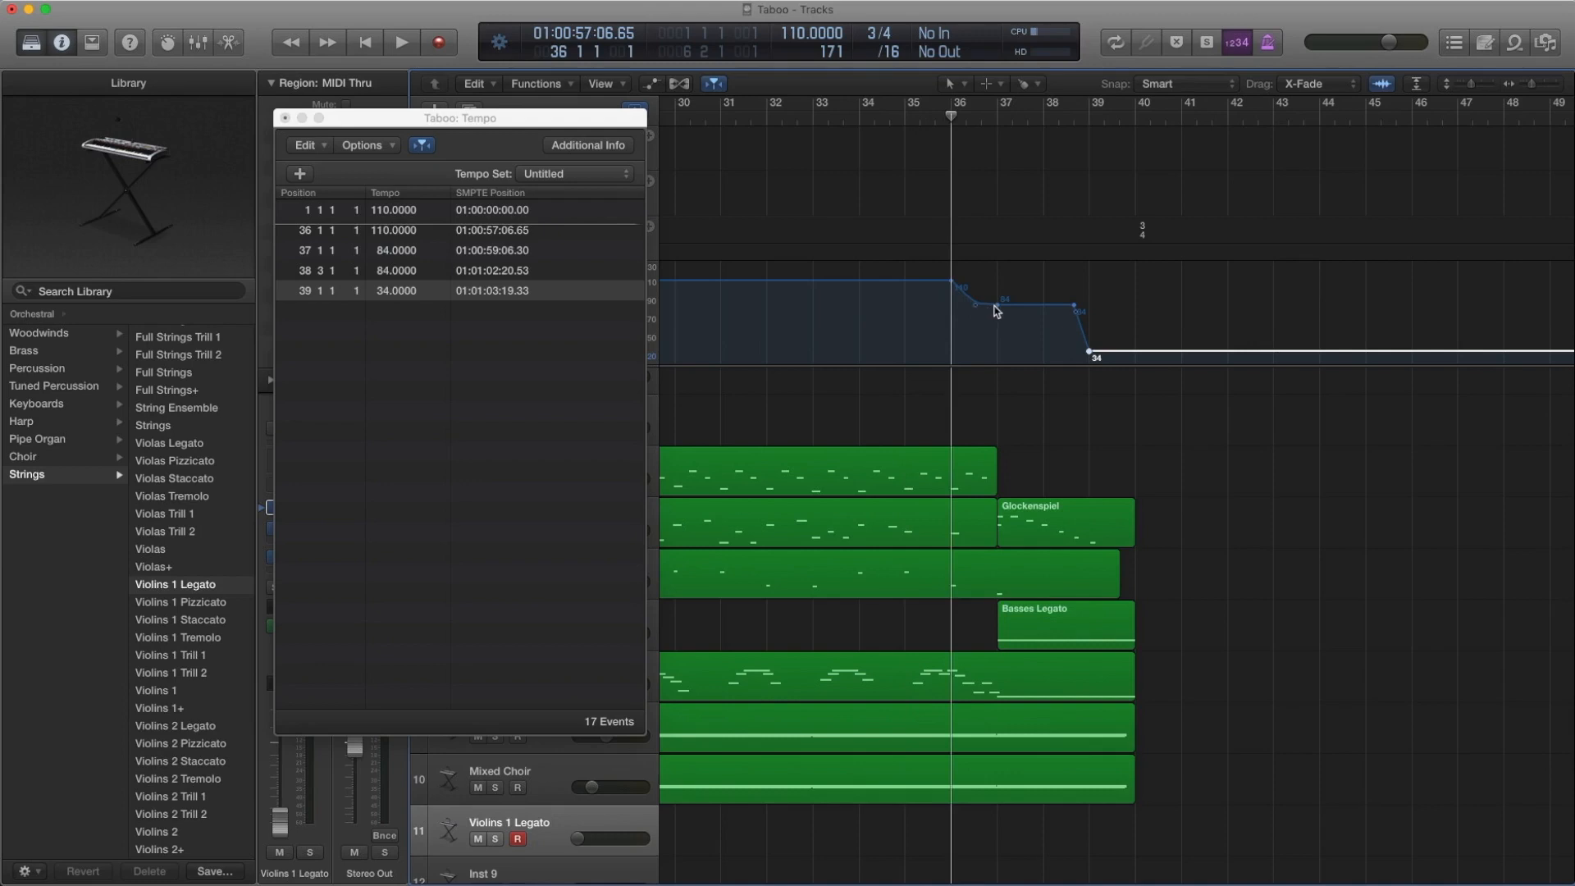
pyautogui.press('space')
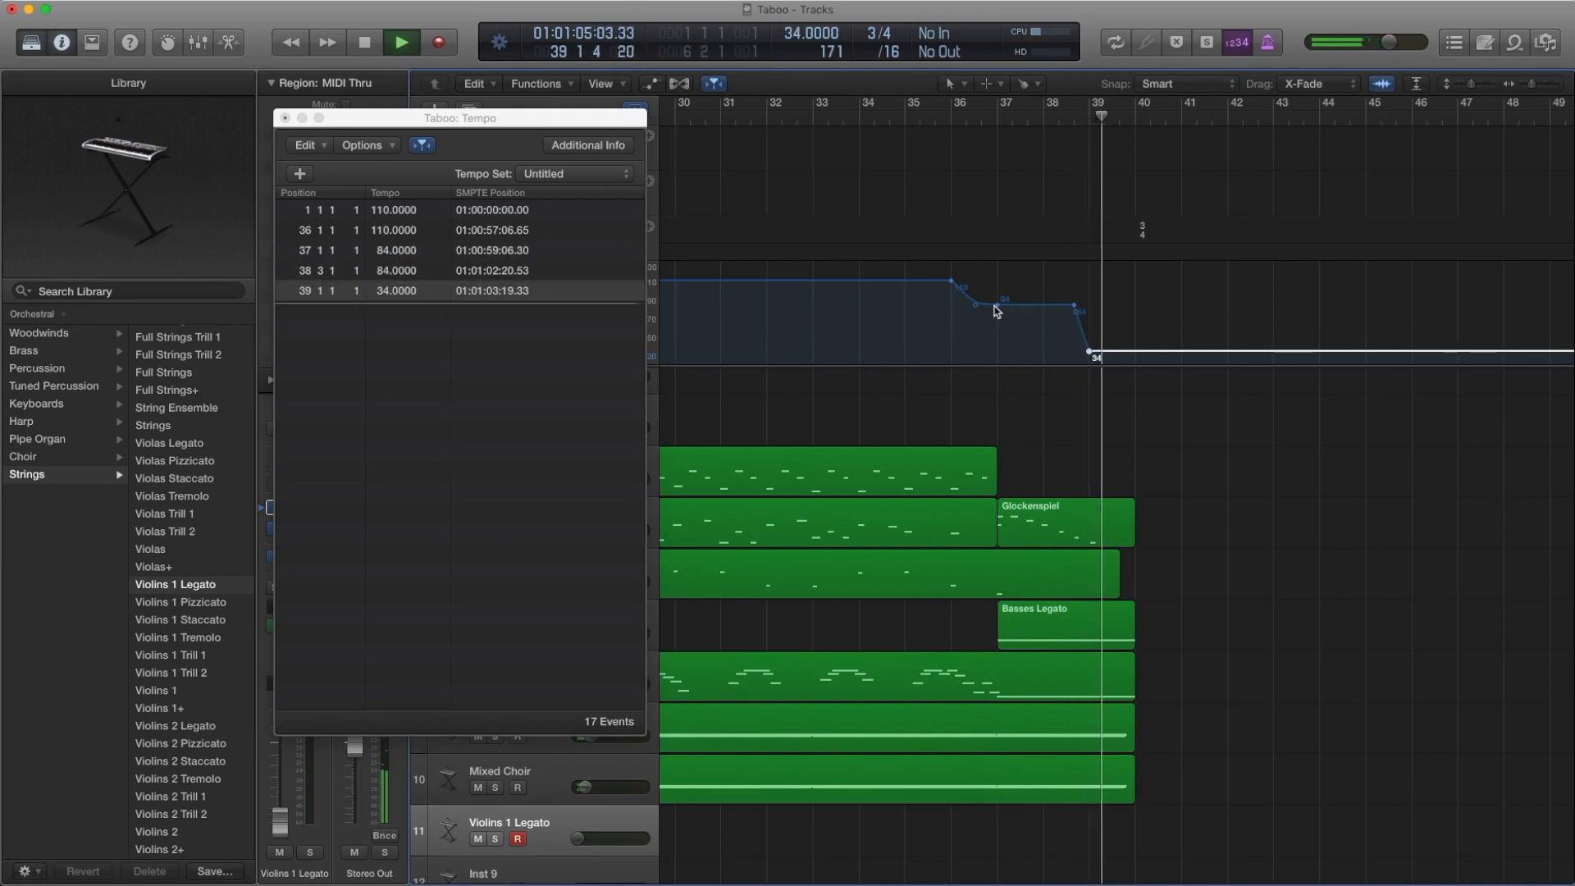
pyautogui.press('space')
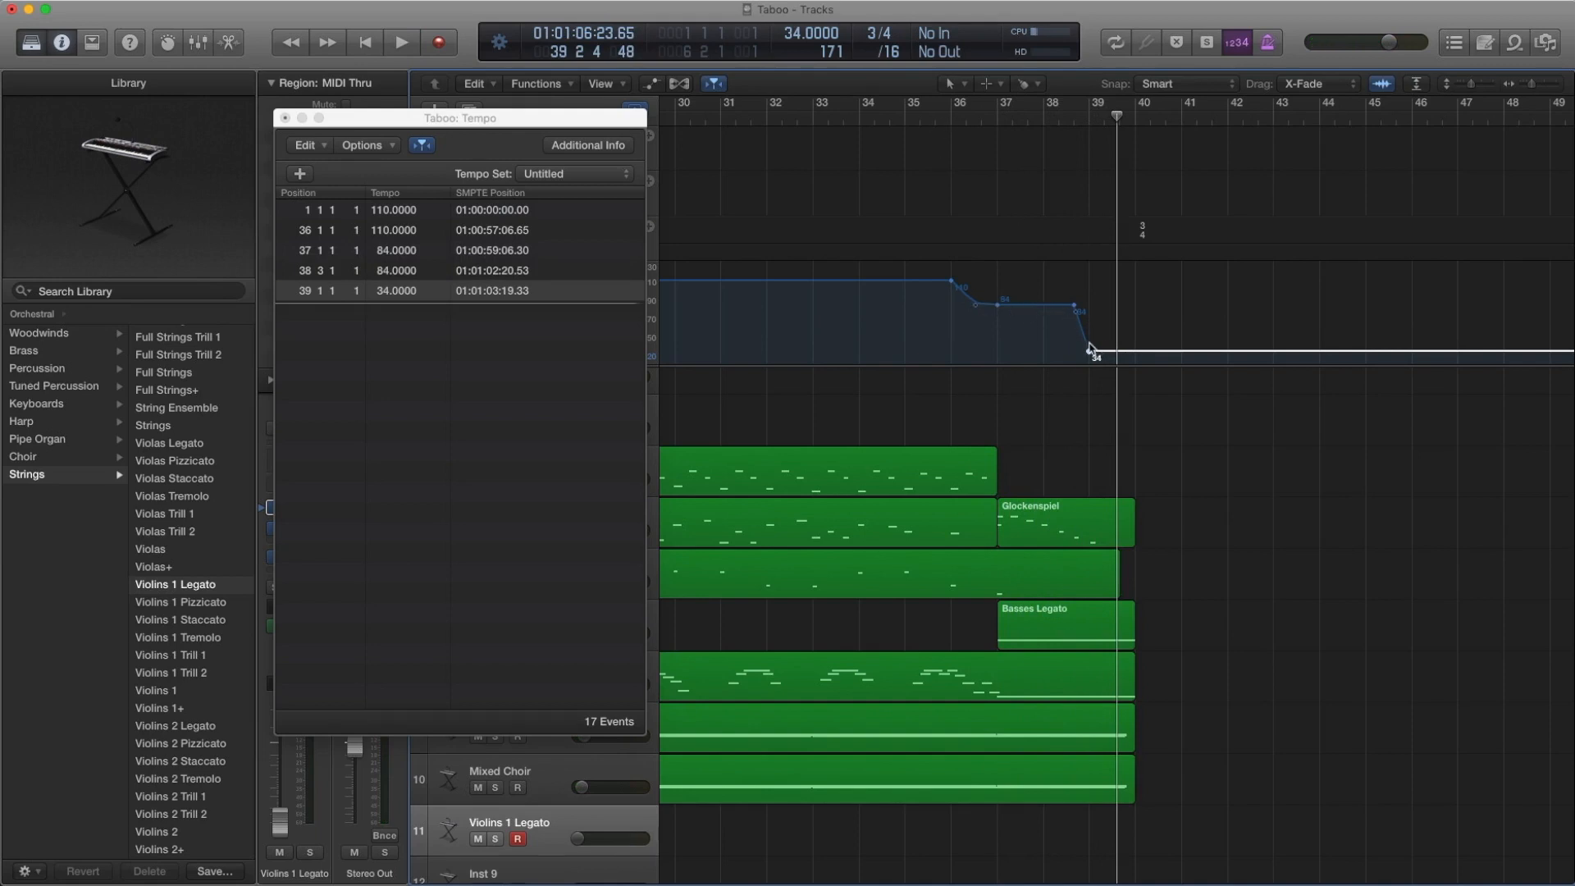
pyautogui.click(939, 121)
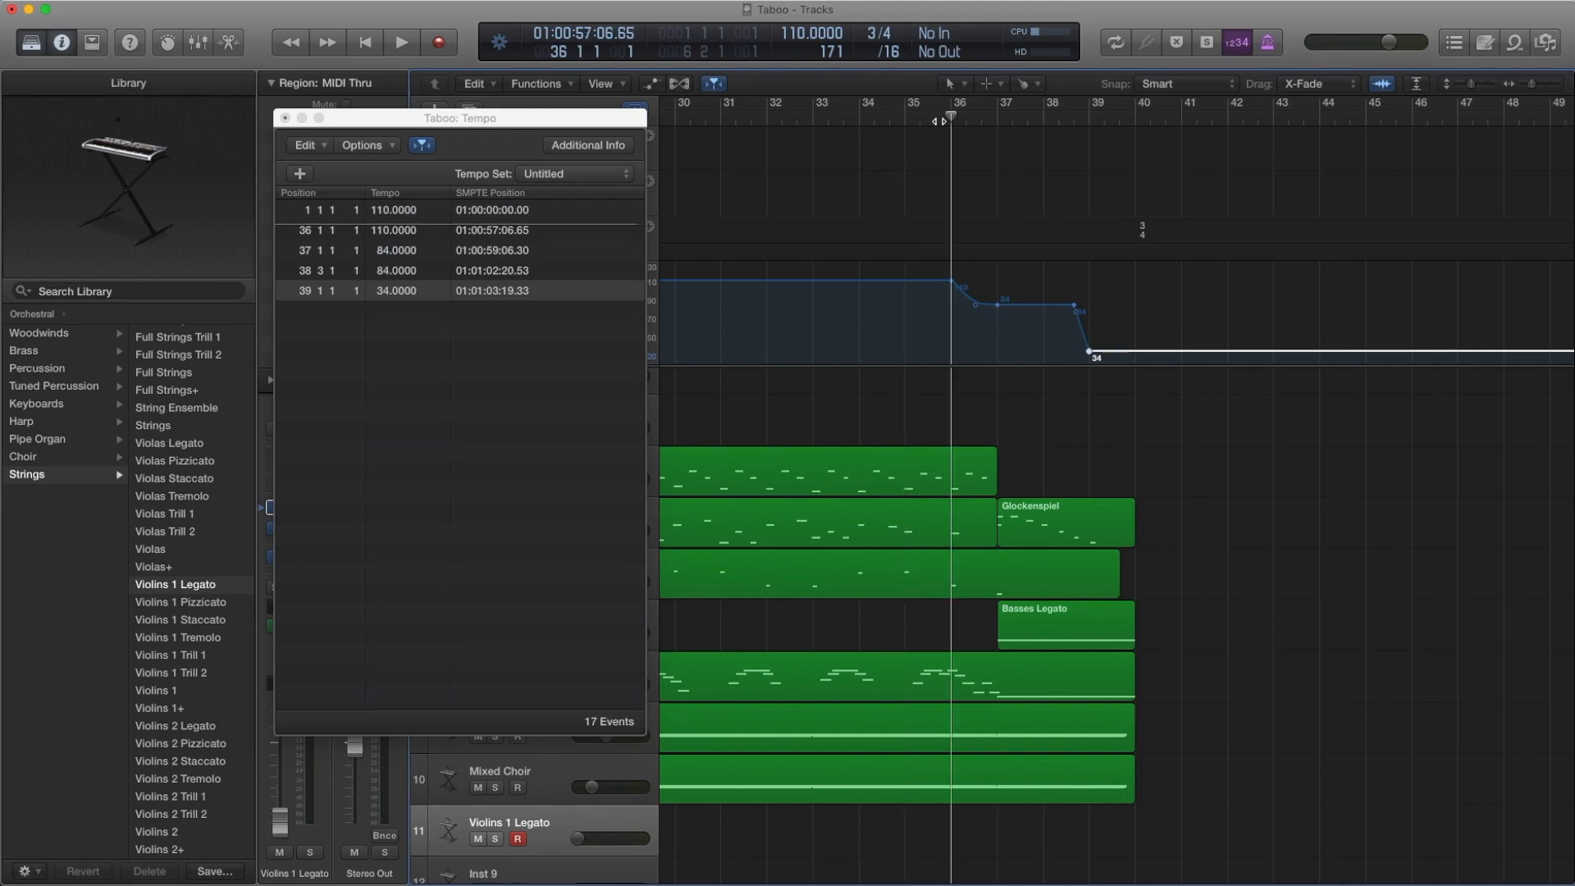
pyautogui.press('space')
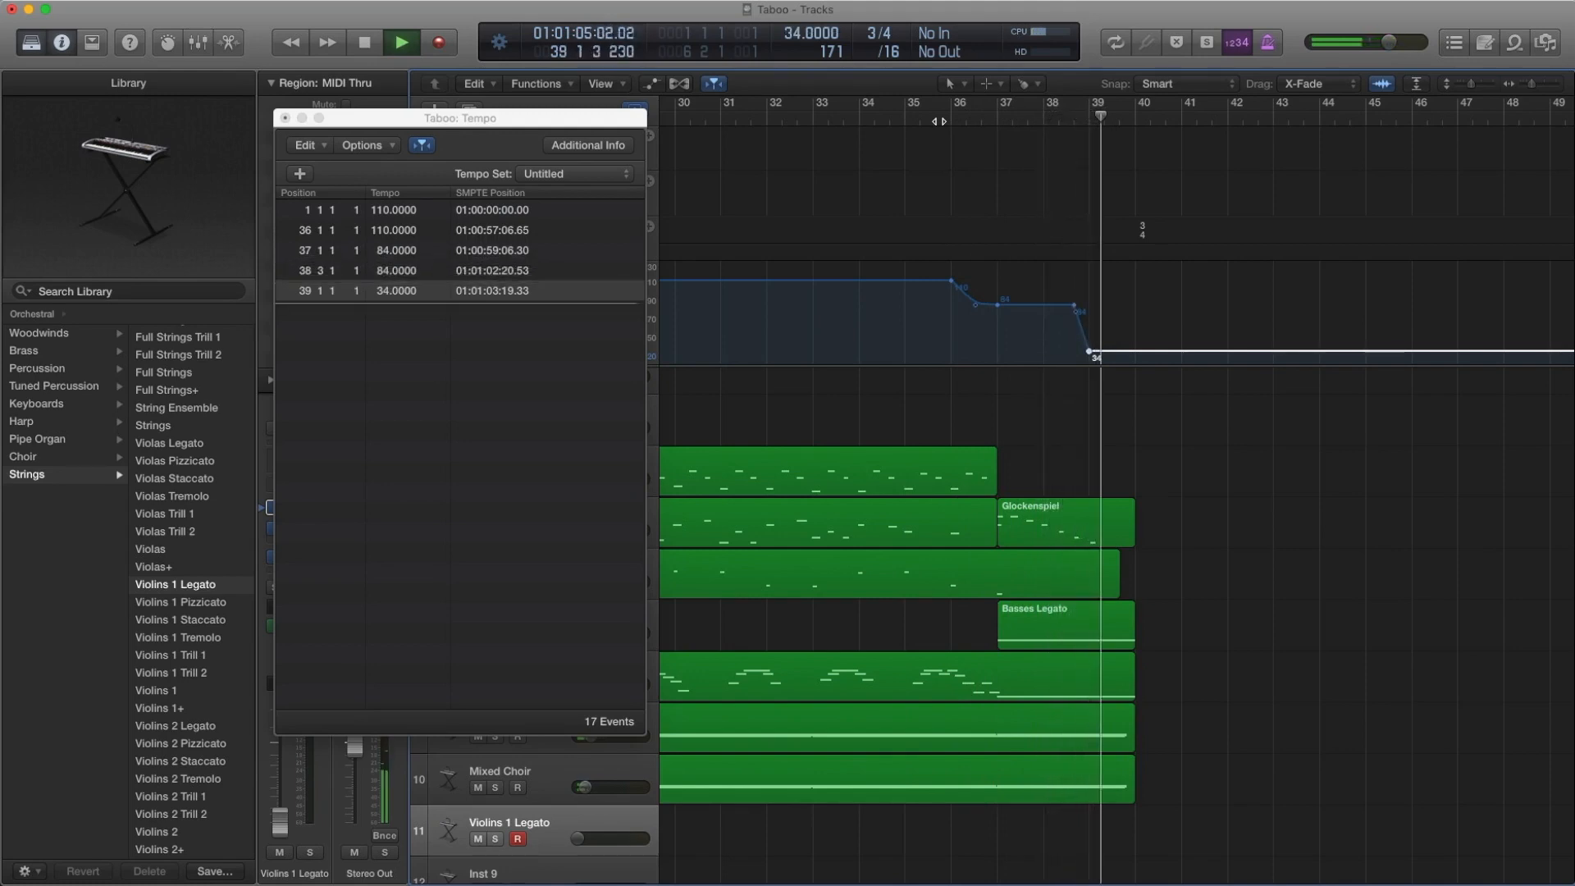
pyautogui.press('space')
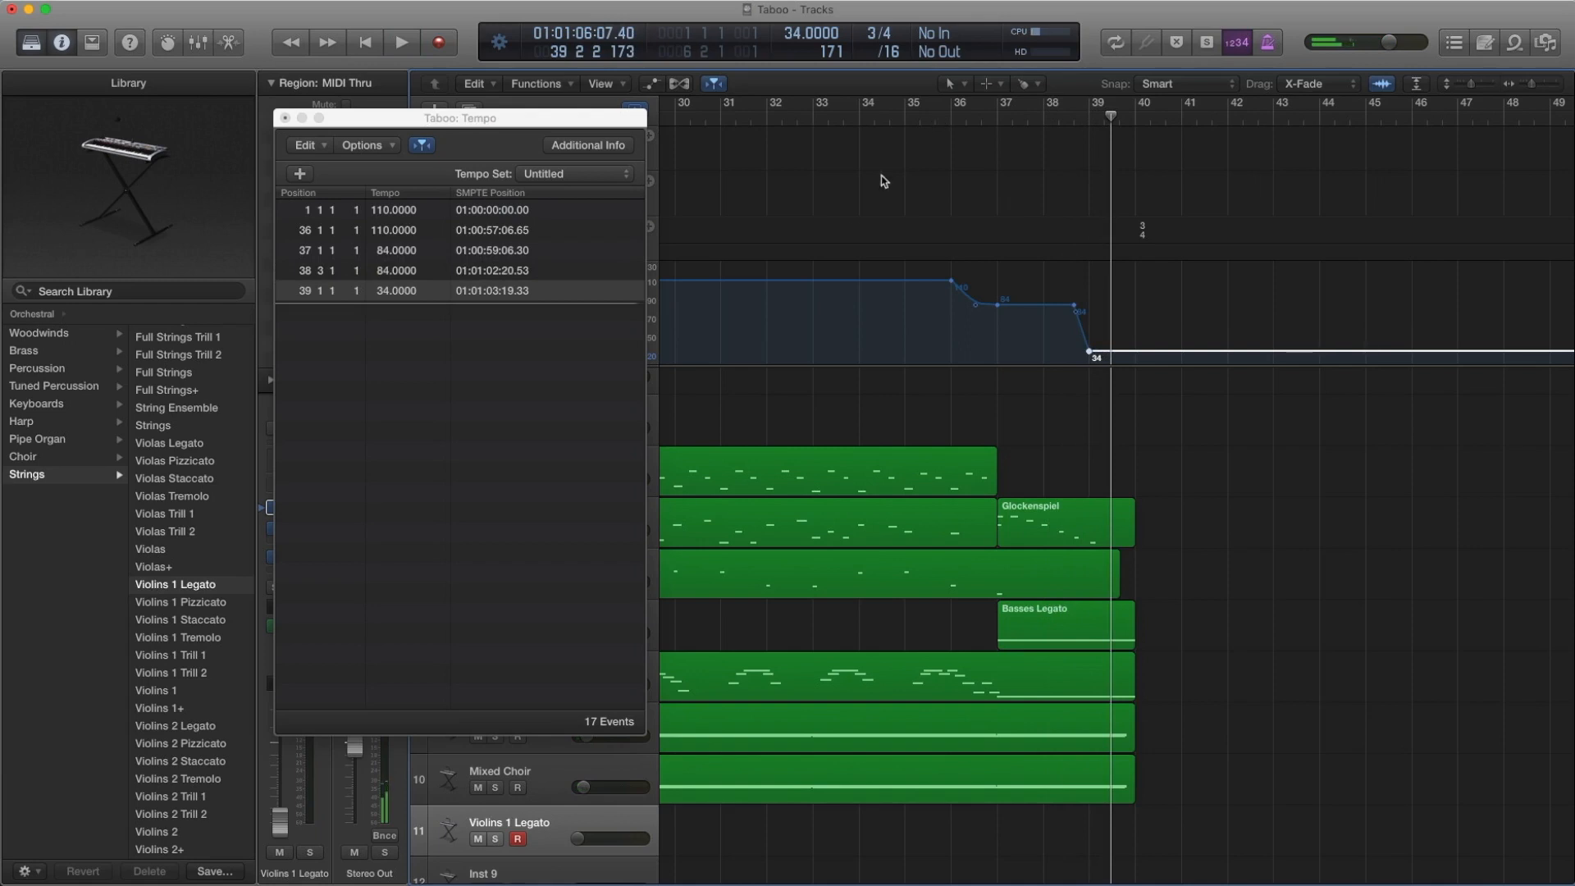
# Place the playhead at bar 39 and close the Tempo list
pyautogui.click(1090, 121)
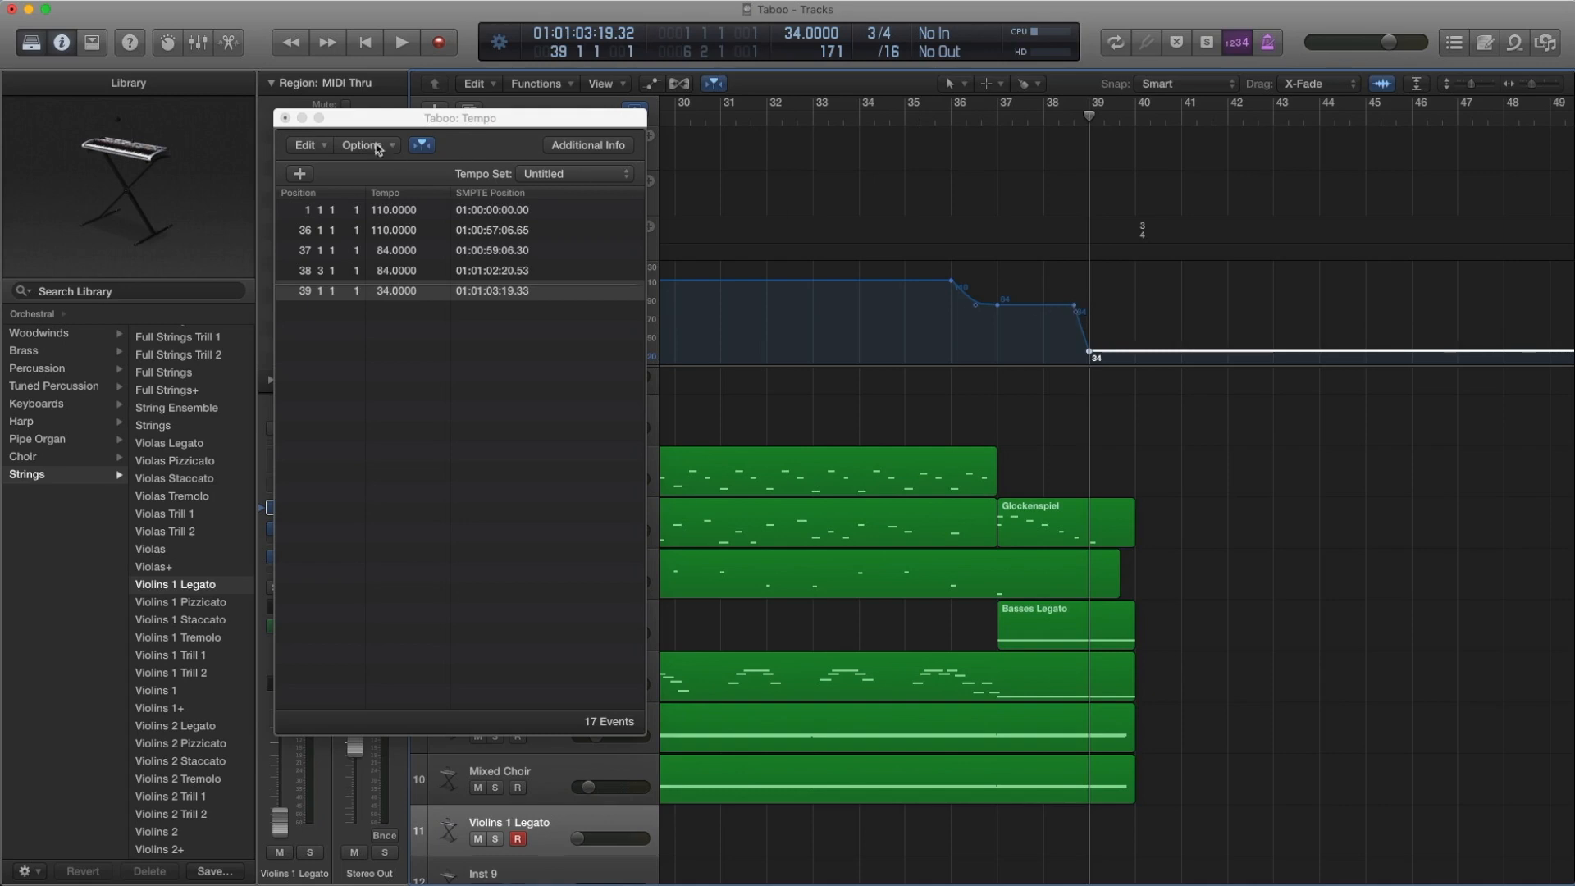
pyautogui.click(285, 118)
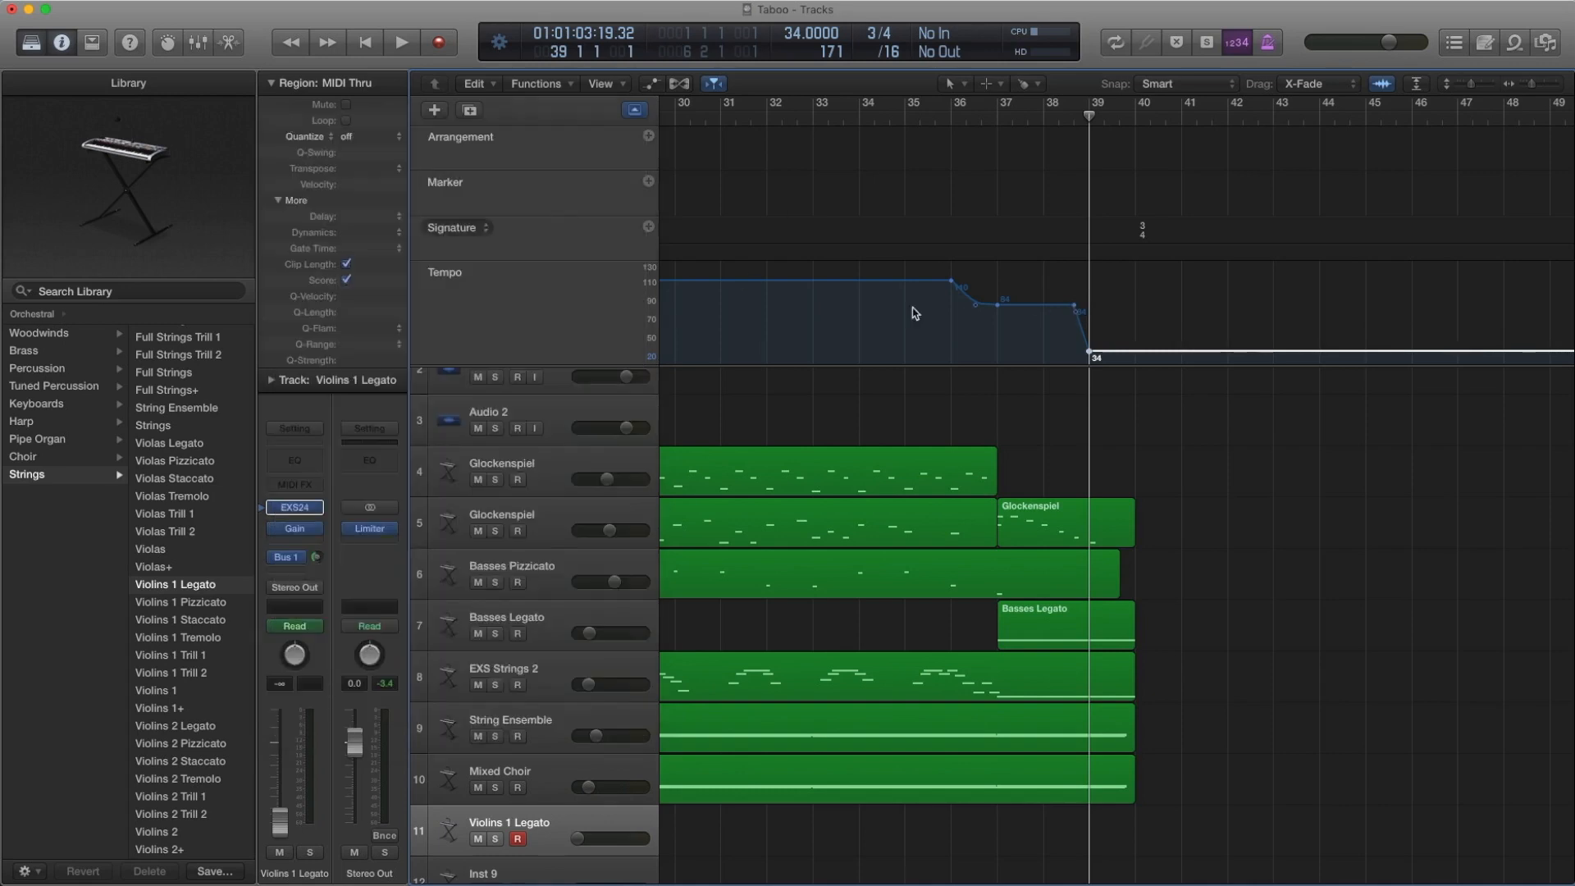
# Try moving the tempo point just before bar 39 earlier and reshaping the tempo curve after bar 36
pyautogui.click(1075, 309)
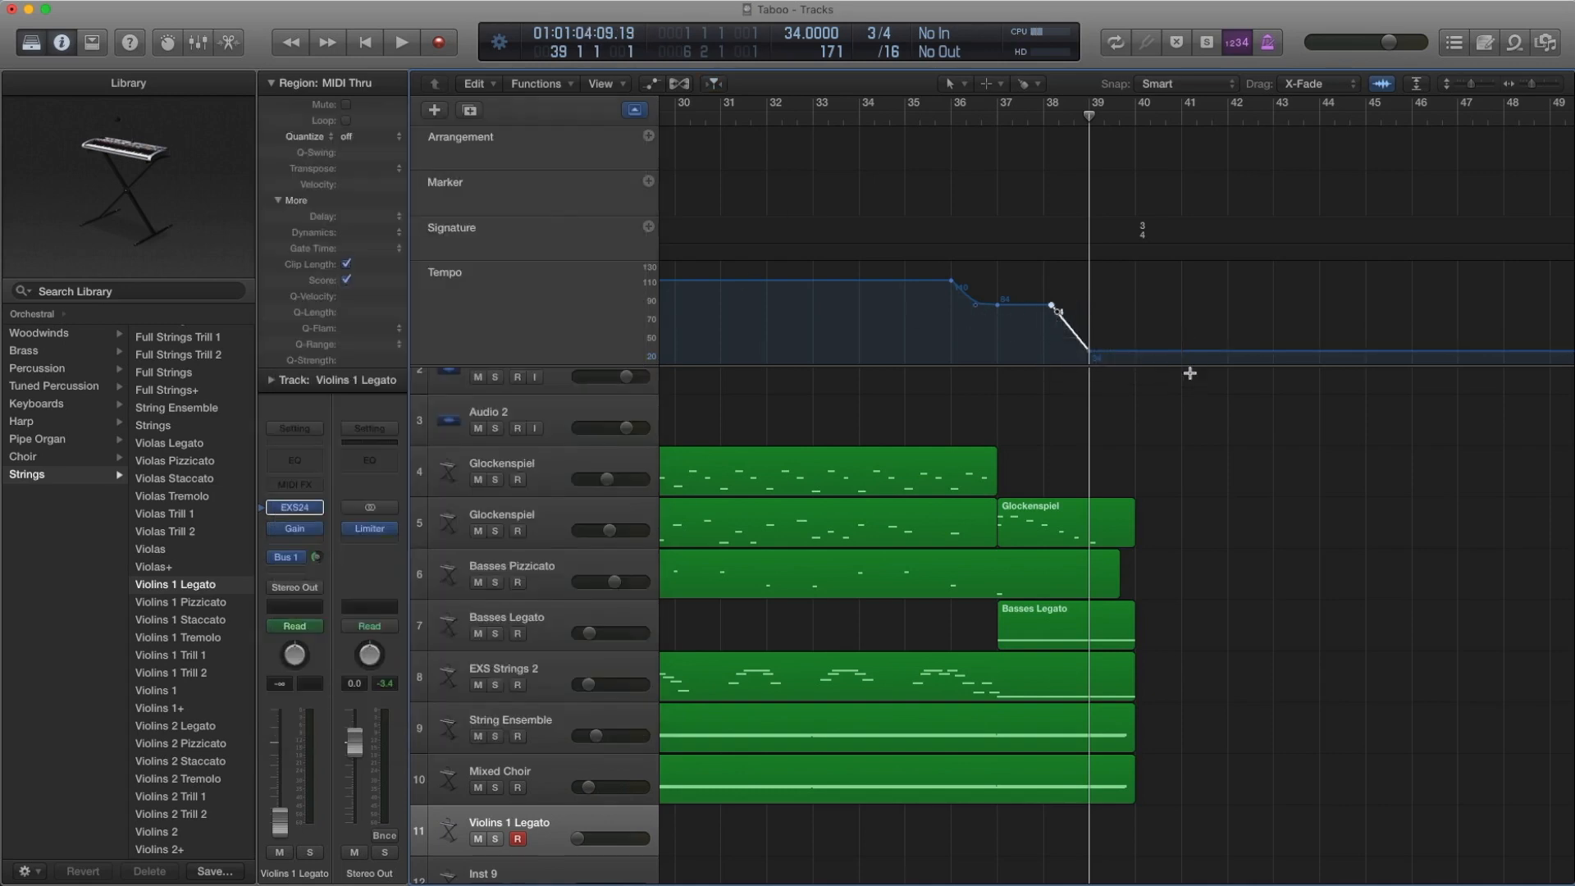
pyautogui.moveTo(978, 312); pyautogui.dragTo(1022, 298)
pyautogui.click(1124, 422)
# Shrink the global tracks area and fit the whole arrangement, from the opening credits audio to Violins 1 Legato, in view
pyautogui.scroll(-6, 1120, 418)
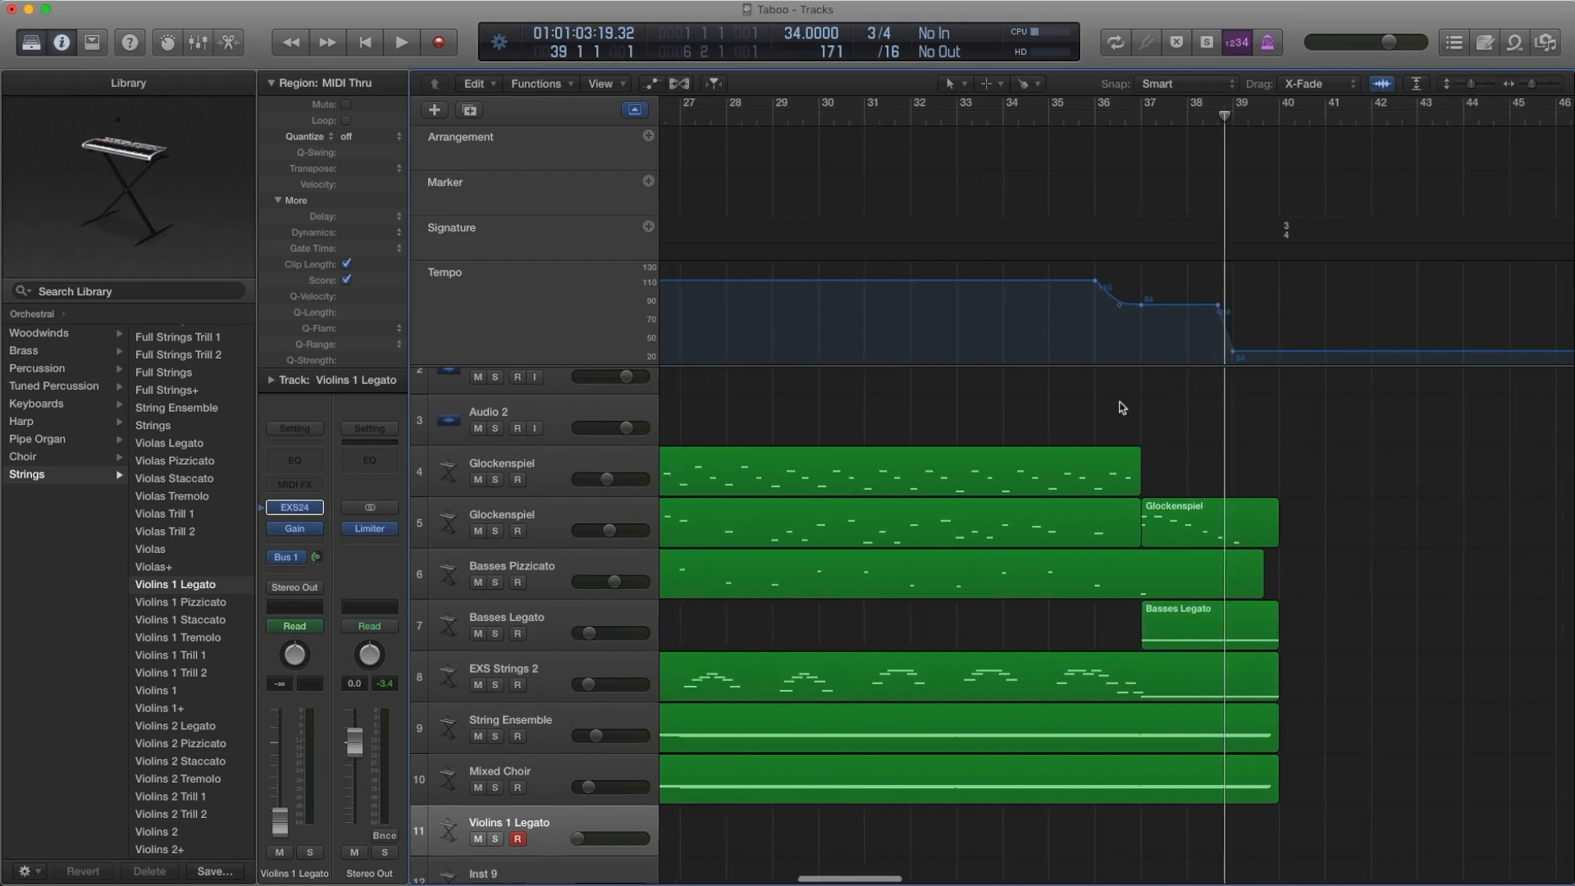
pyautogui.press('super+Up')
pyautogui.press('super+Up')
pyautogui.press('super+Up')
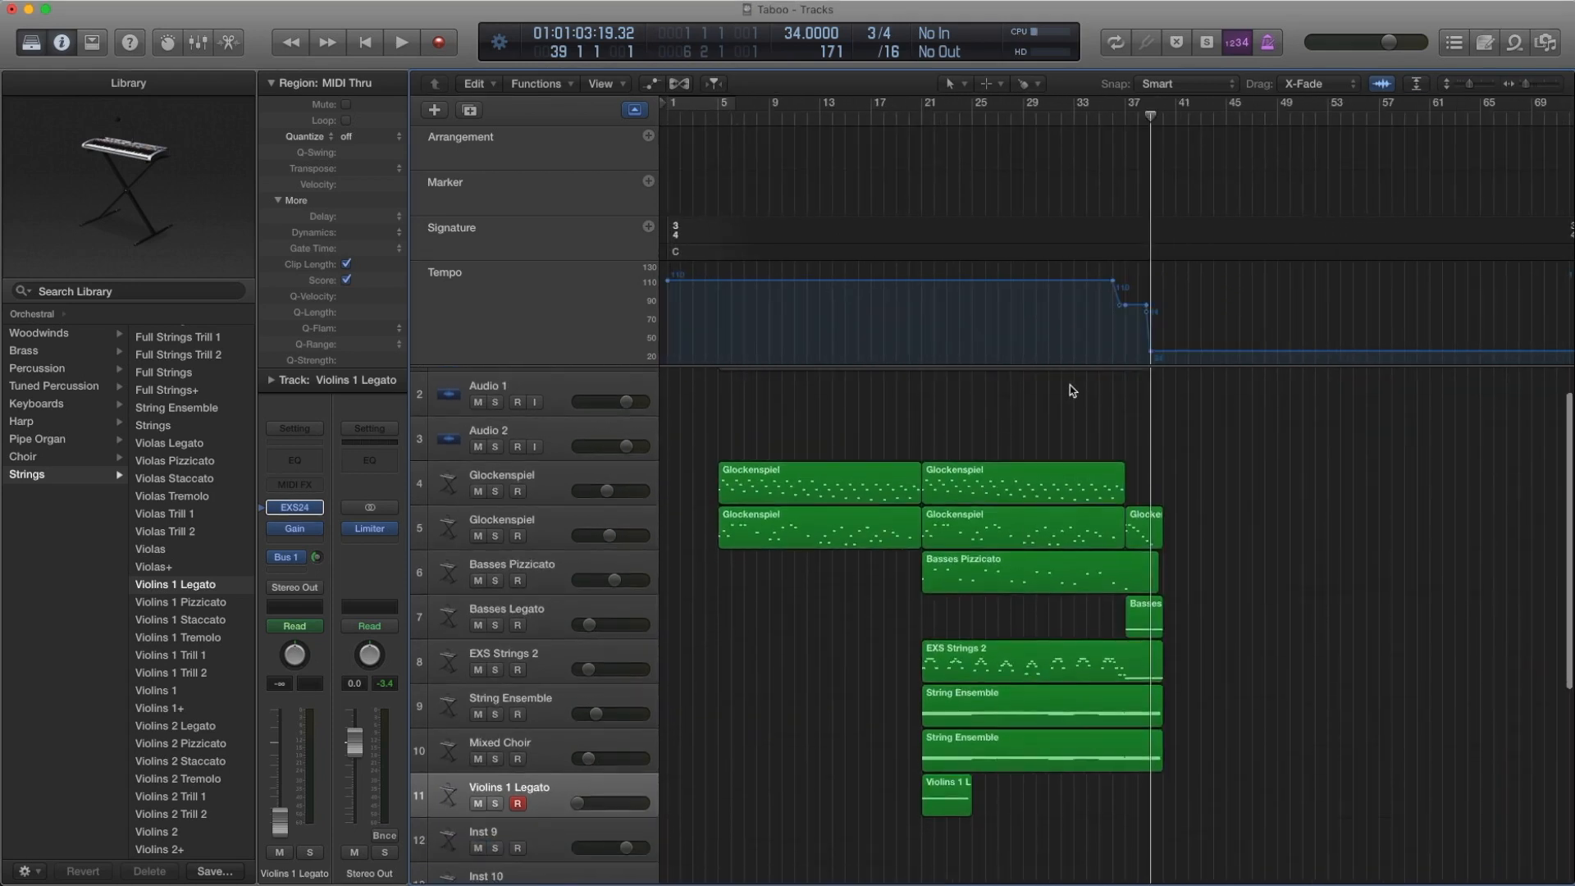
pyautogui.press('super+Right')
pyautogui.press('super+Right')
pyautogui.hscroll(-4, 1068, 378)
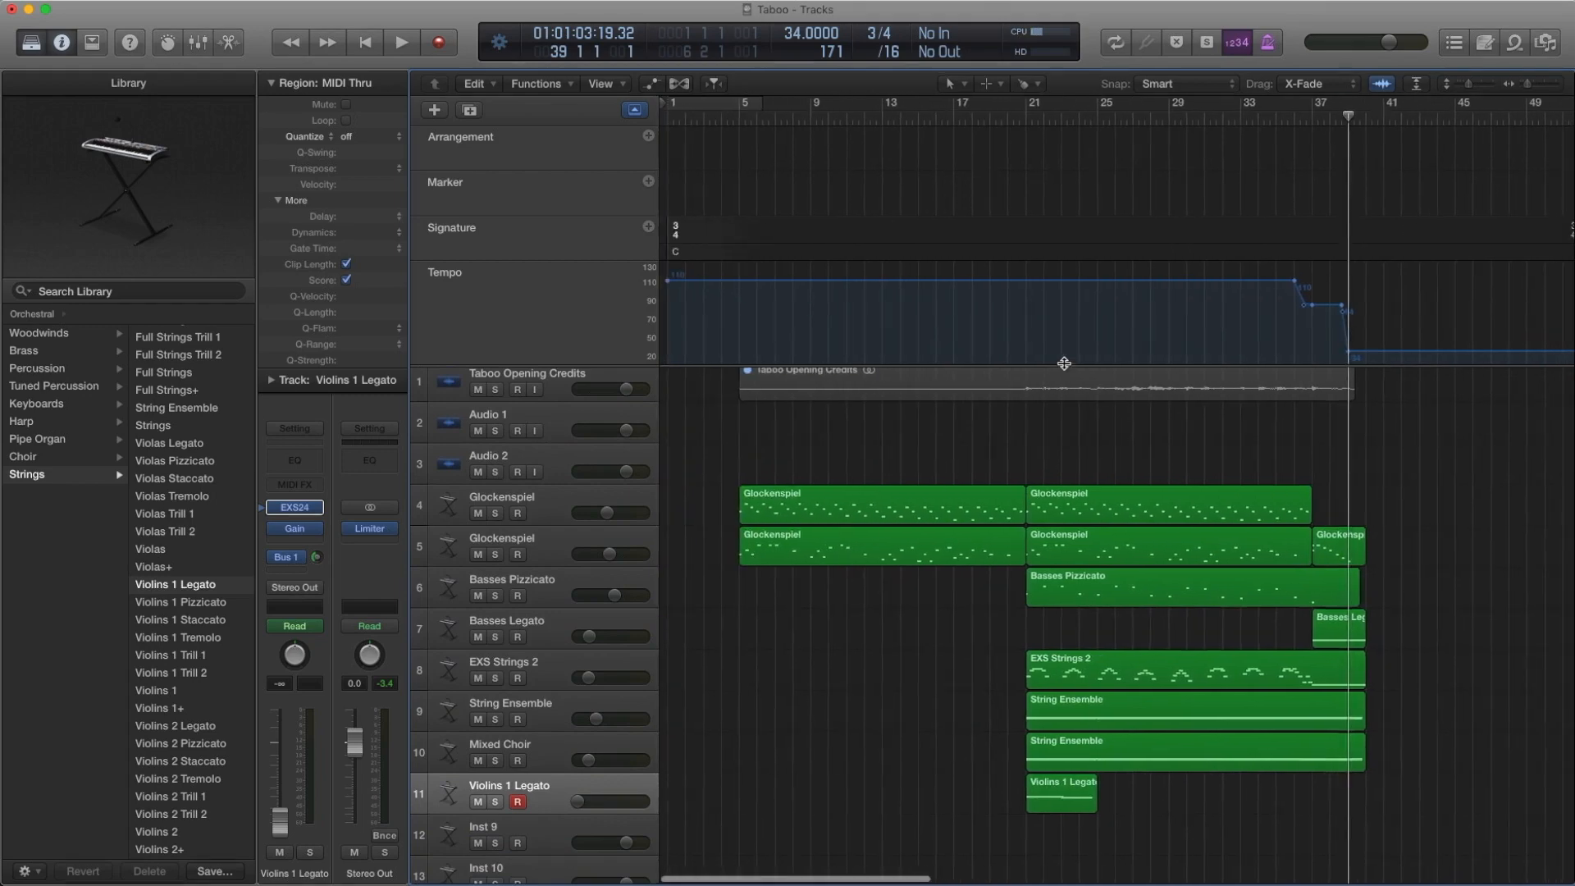
pyautogui.moveTo(1065, 364); pyautogui.dragTo(1051, 246)
pyautogui.hscroll(1, 939, 329)
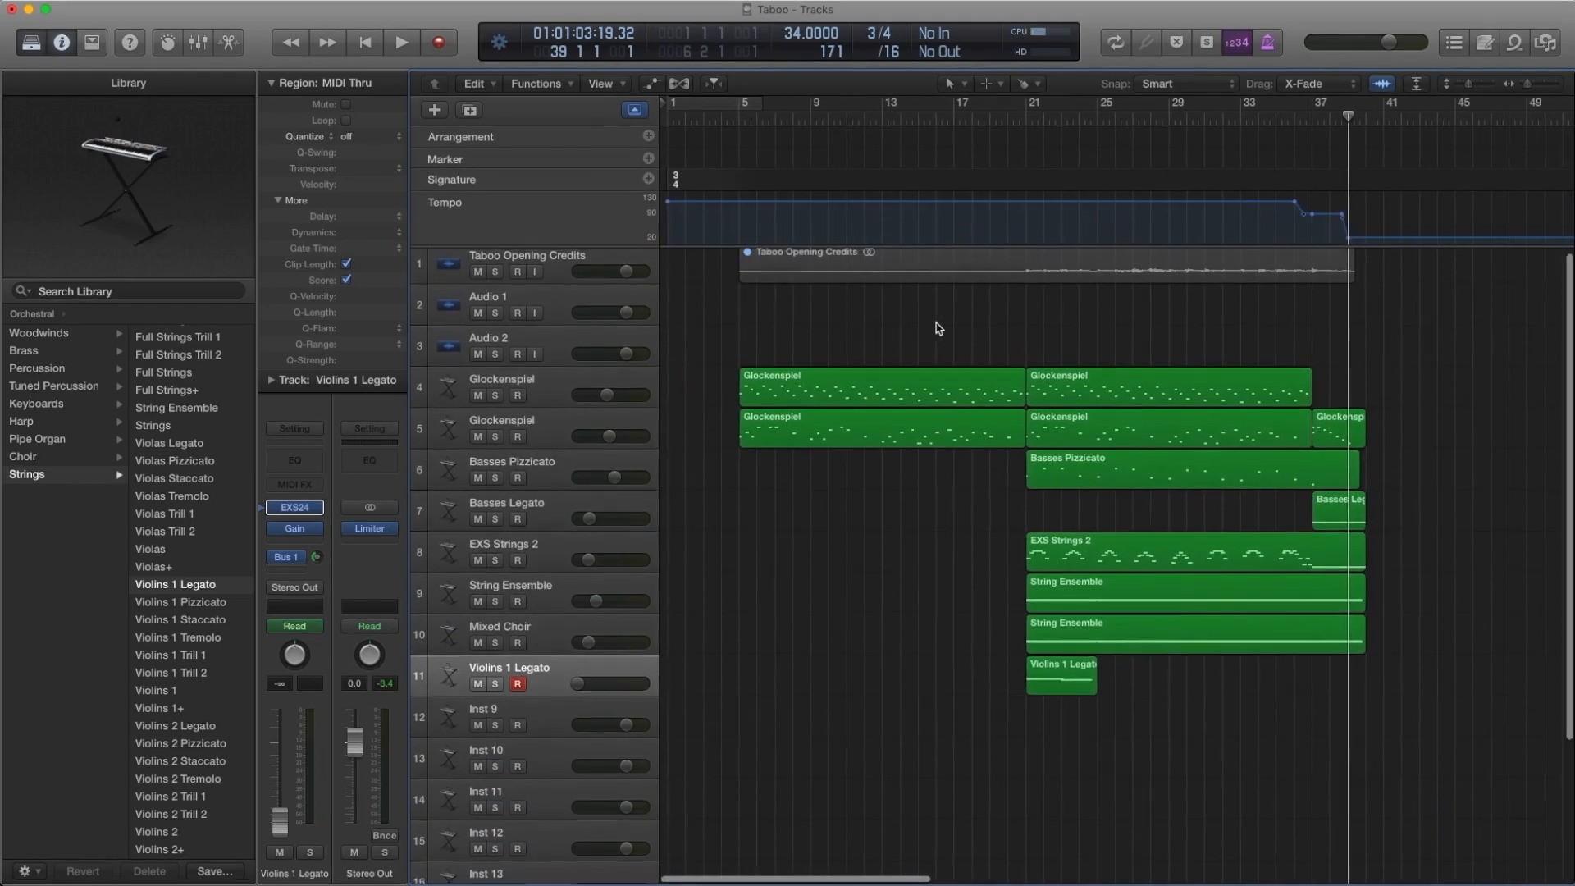